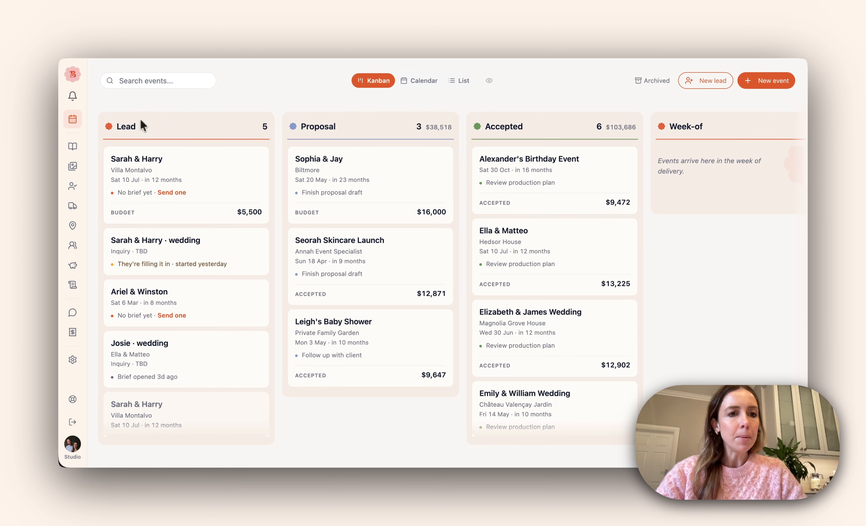
Open the flower and supplies Library and look at its Smart Price Import page before returning to the catalog
mouse_move(87, 125)
left_click(82, 143)
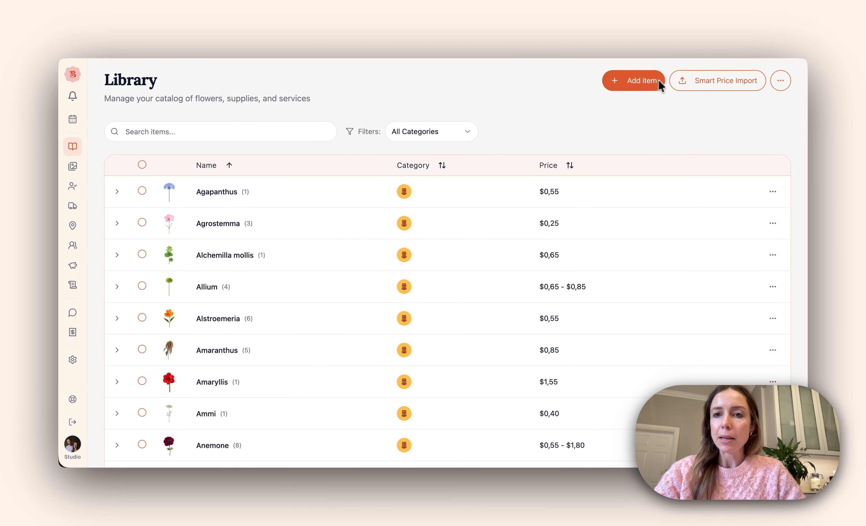
left_click(676, 80)
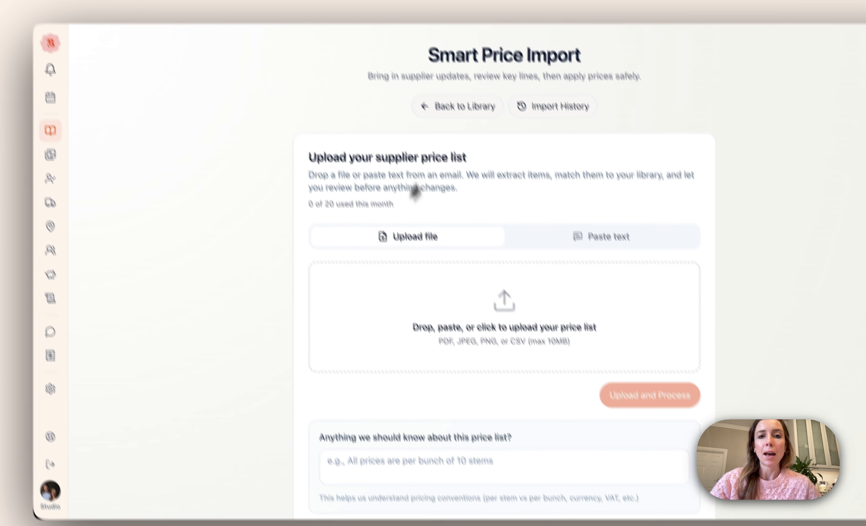
left_click(452, 142)
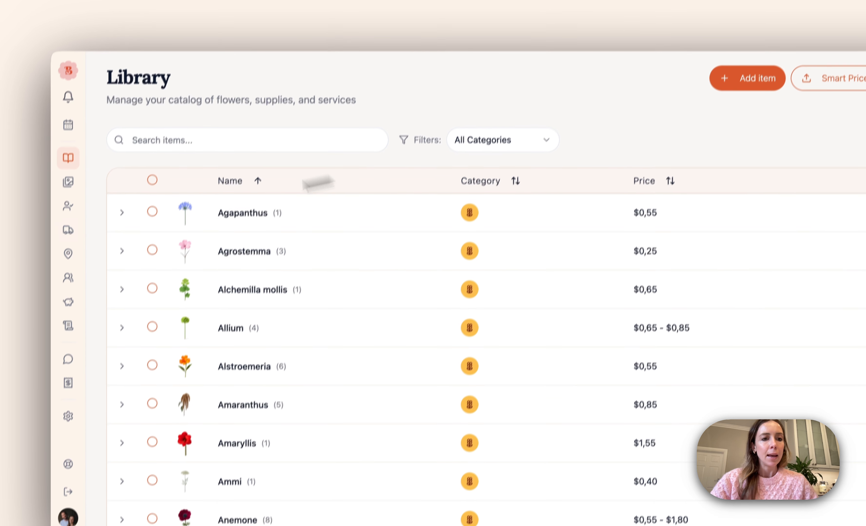
Open the Finances overview and review the coming-due invoices, money landing over four weeks and waiting wrap-ups
mouse_move(75, 249)
left_click(120, 272)
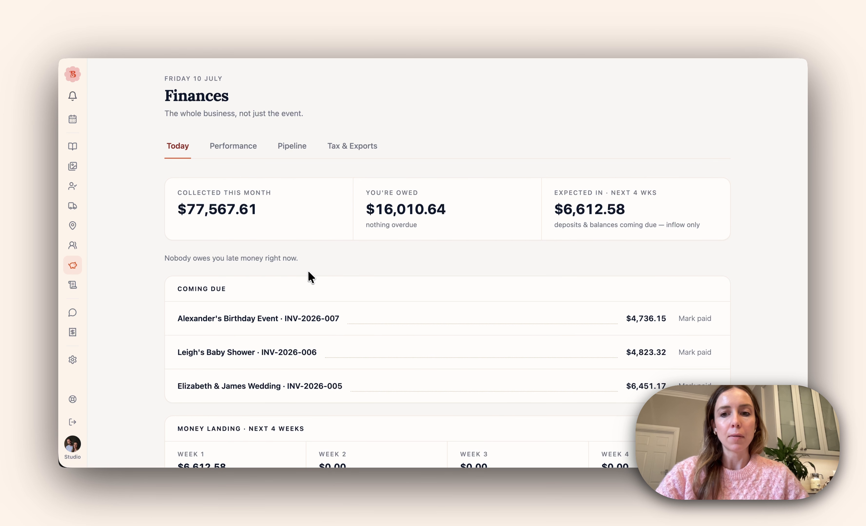
scroll(309, 276, "down", 5)
scroll(251, 271, "up", 5)
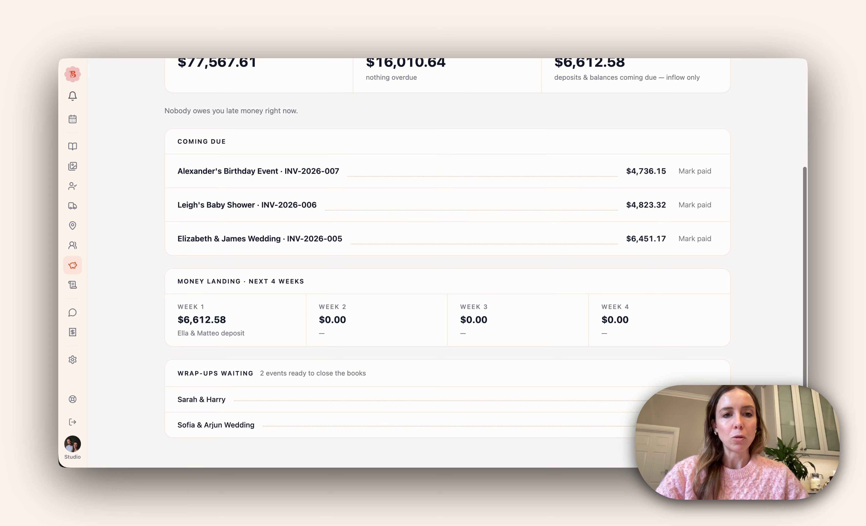
Open the business Tax & Pricing settings and switch the default markups to percentages and back to multipliers
mouse_move(80, 241)
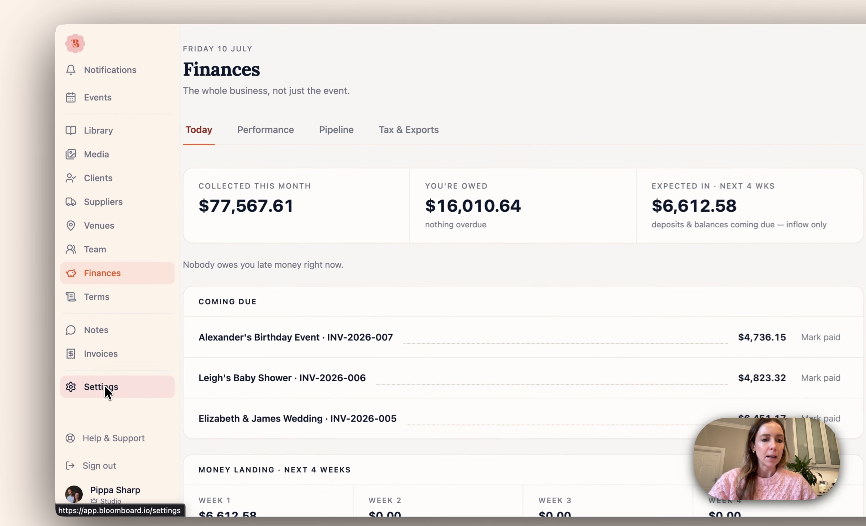
left_click(89, 360)
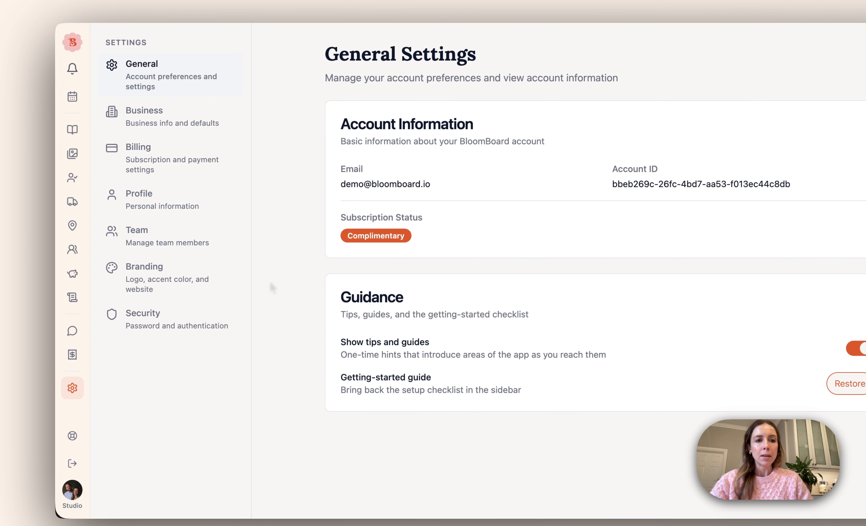
left_click(142, 120)
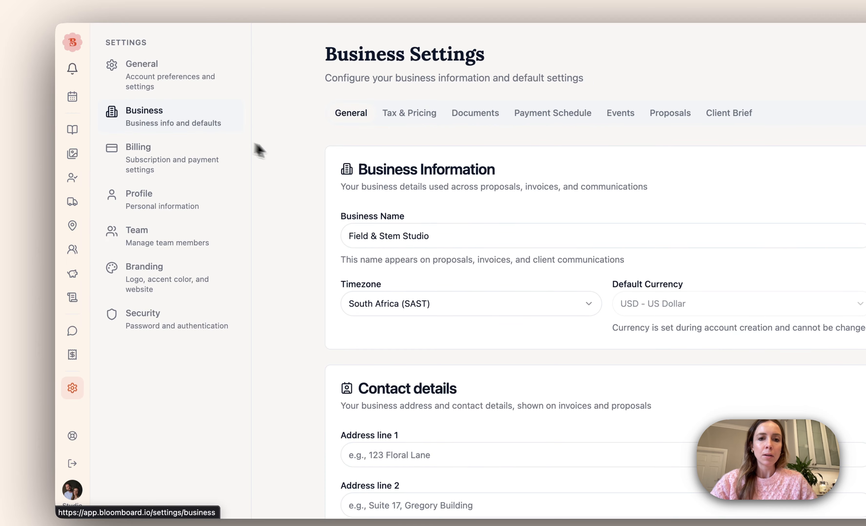
left_click(408, 111)
scroll(465, 202, "down", 10)
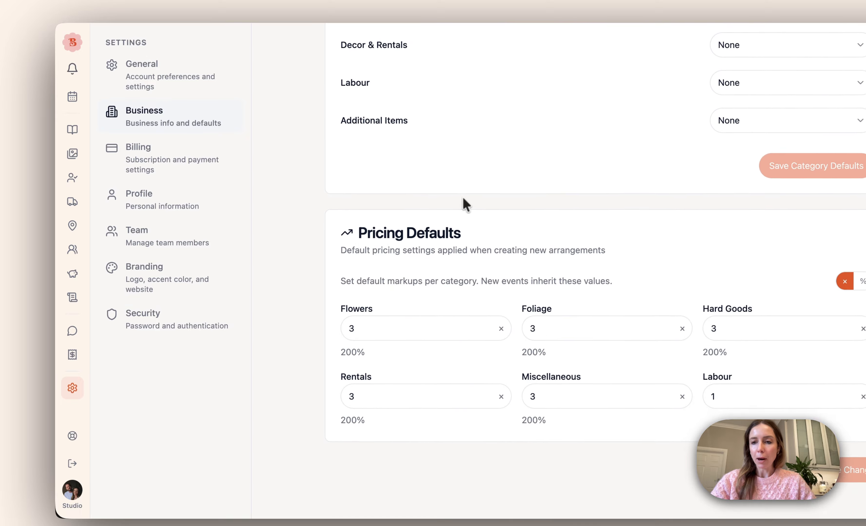
left_click(862, 284)
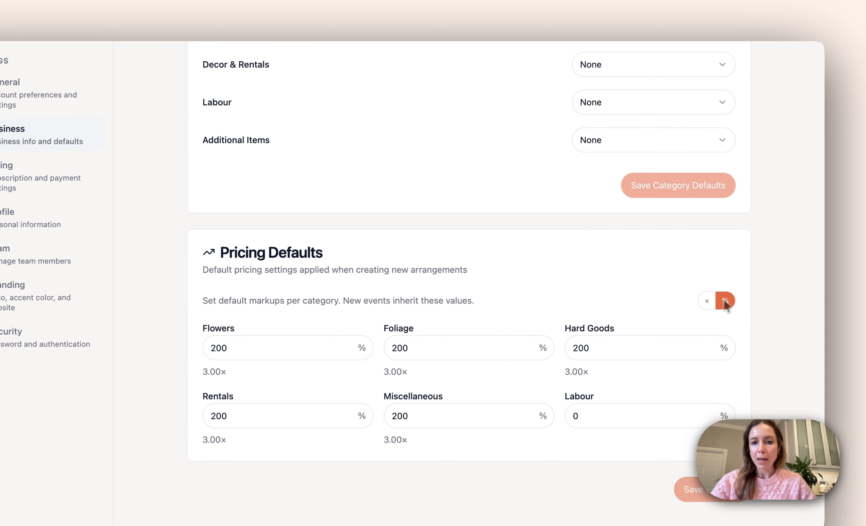
left_click(707, 302)
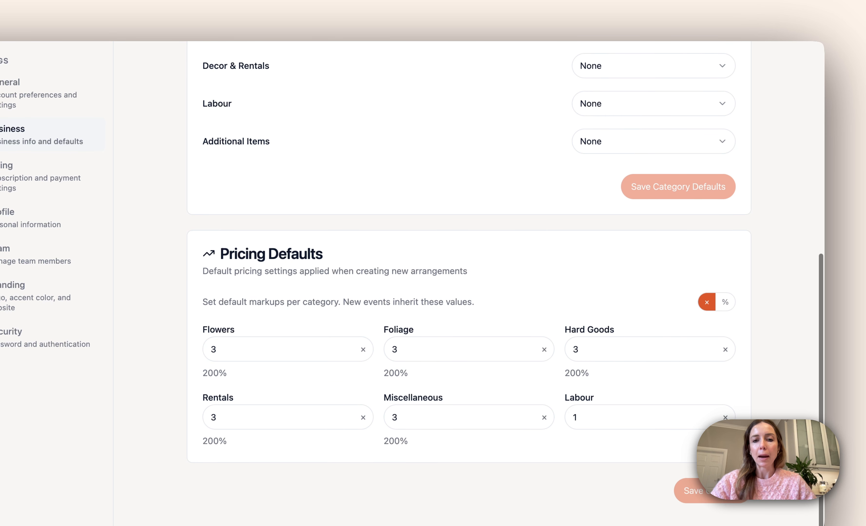
Open the default Payment Schedule in the business settings to examine the deposit and final balance milestones
scroll(500, 305, "up", 9)
scroll(497, 304, "up", 2)
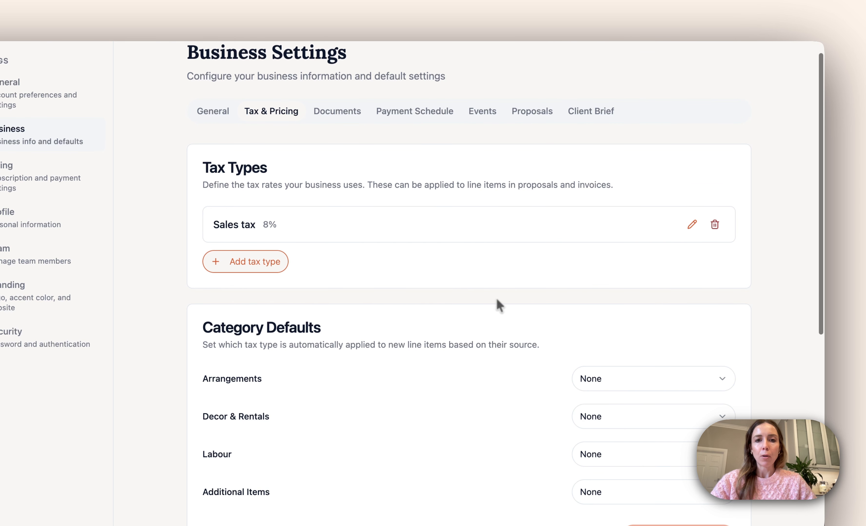
left_click(392, 123)
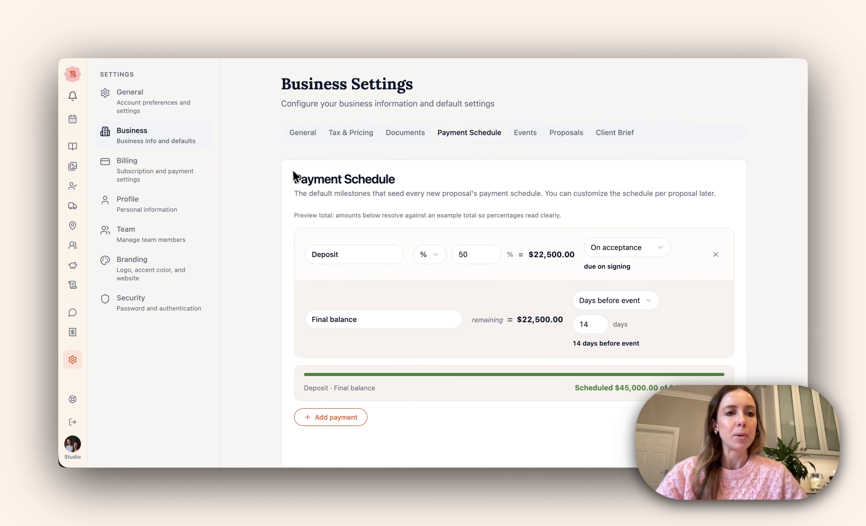
Start a new lead from the events board and enter the client's name in the wedding brief
left_click(77, 120)
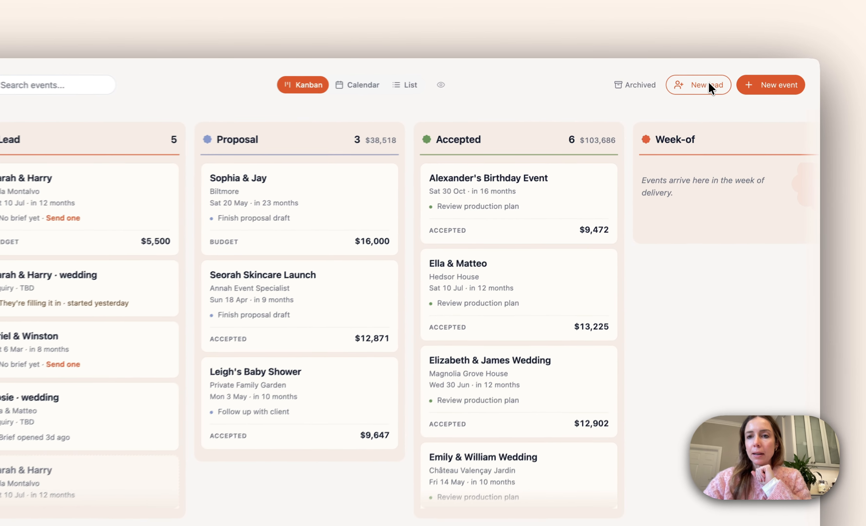
left_click(709, 83)
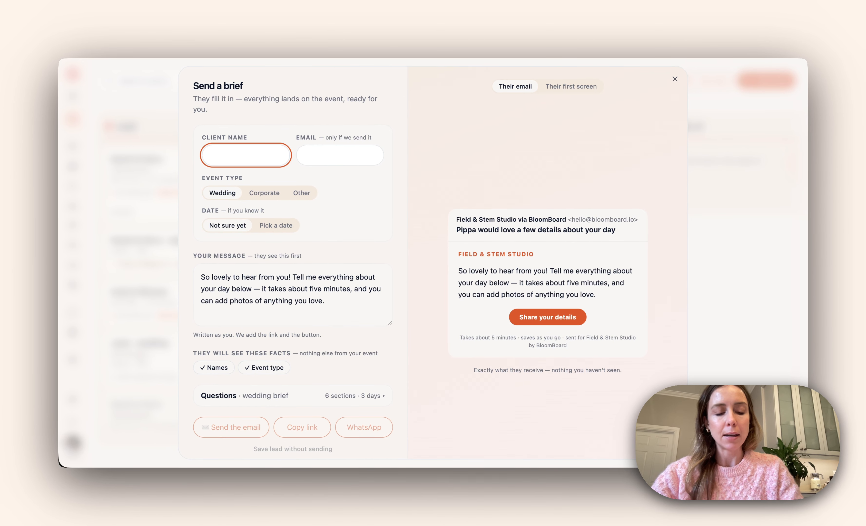
type("Ella")
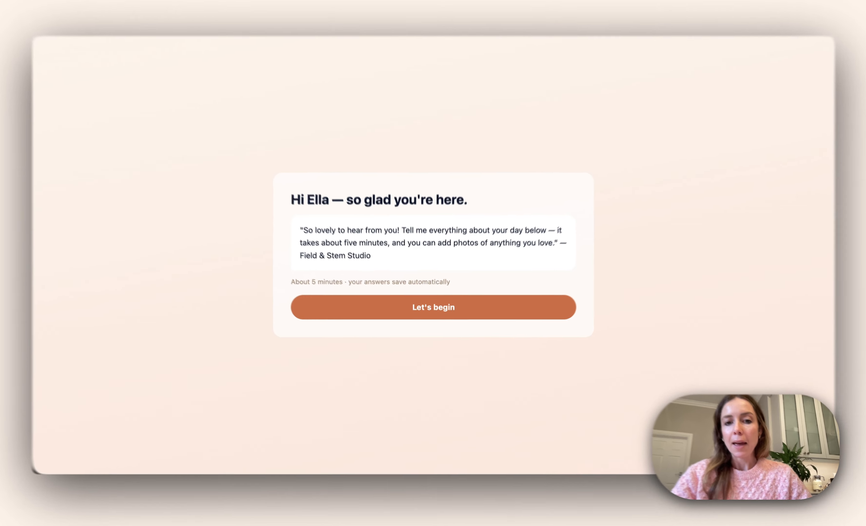
Begin the brief as the client sees it, and close the new lead's copied-link dialog
left_click(432, 313)
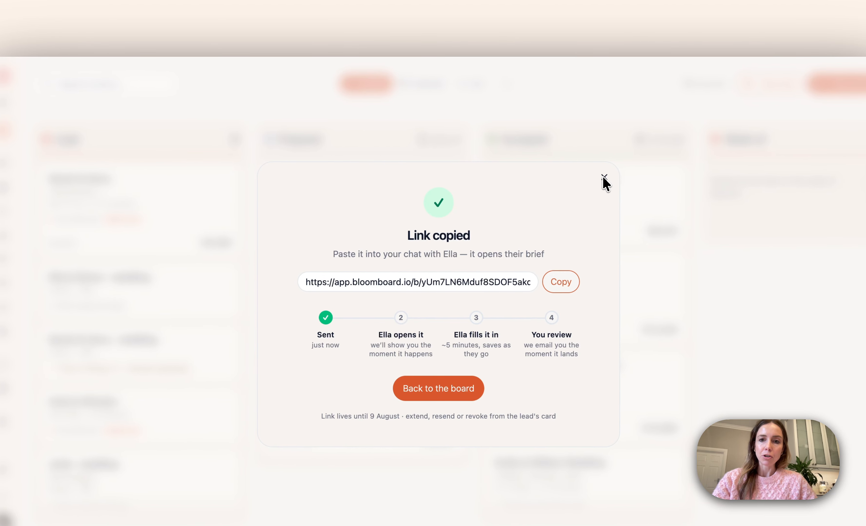
left_click(651, 179)
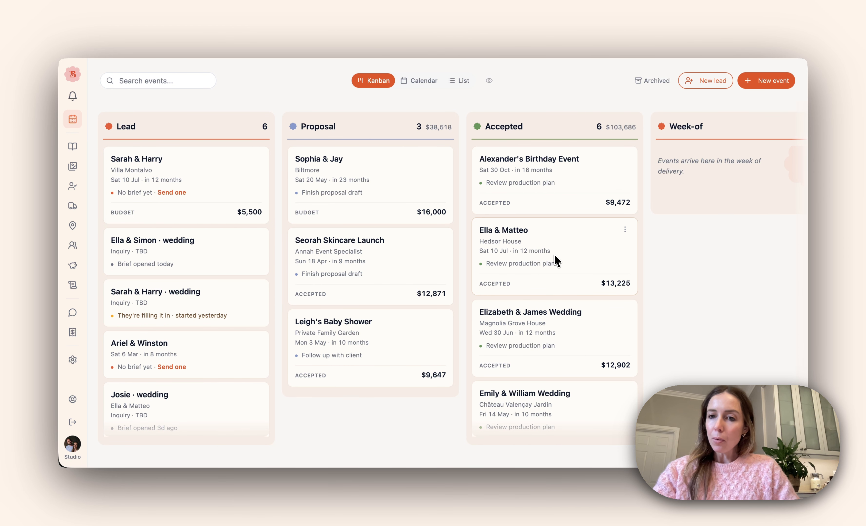
Create a new wedding event named after the couple, set the budget to $9,000 and continue to the brief
left_click(762, 82)
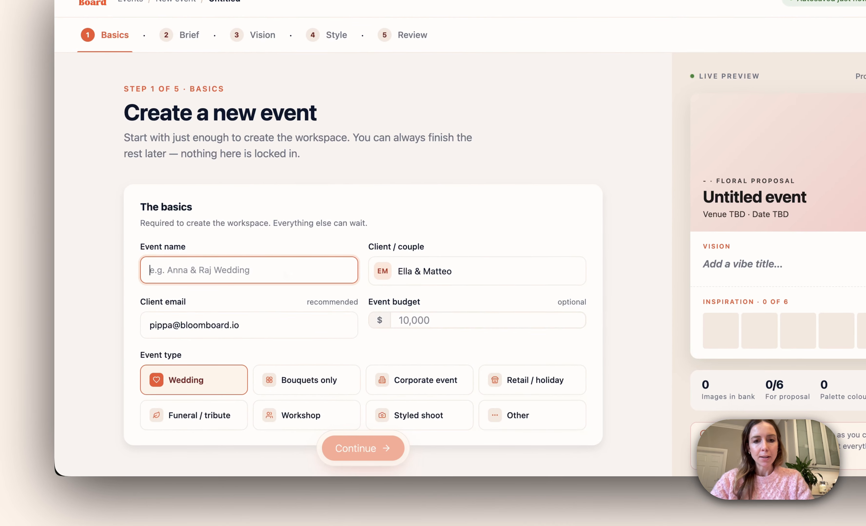
type("Ella & Matteo")
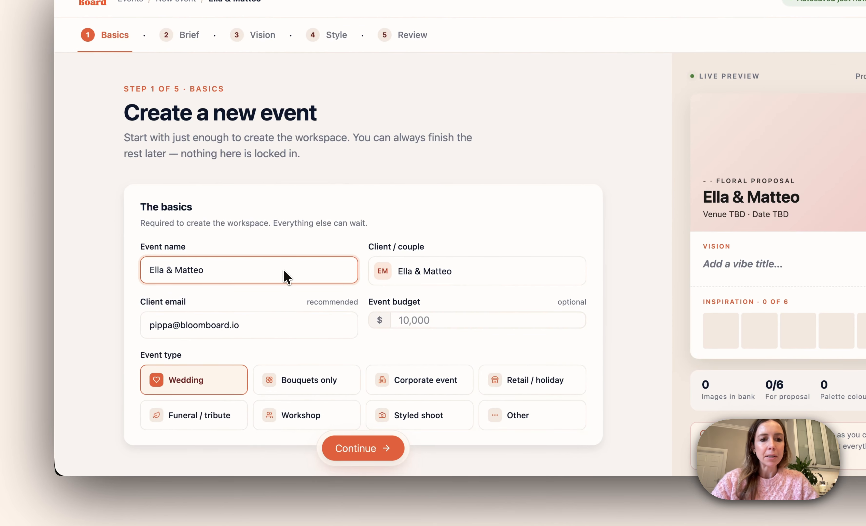
left_click(274, 332)
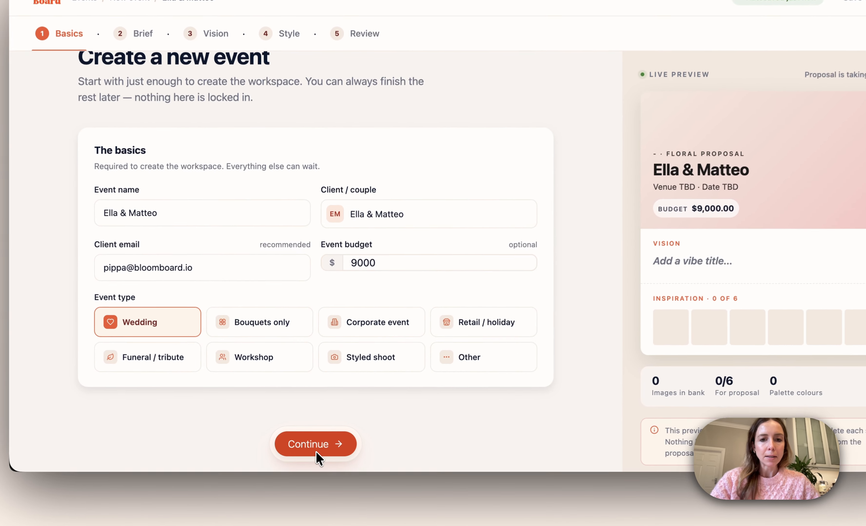
left_click(316, 449)
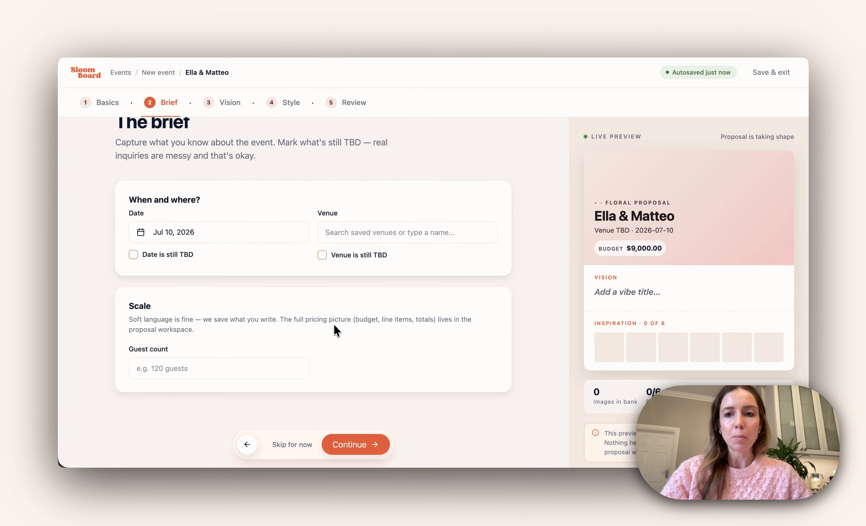
Fill in the brief with the date Jul 8, 2028, the venue Hedsor House and 120 guests, and continue to Vision
scroll(340, 298, "up", 2)
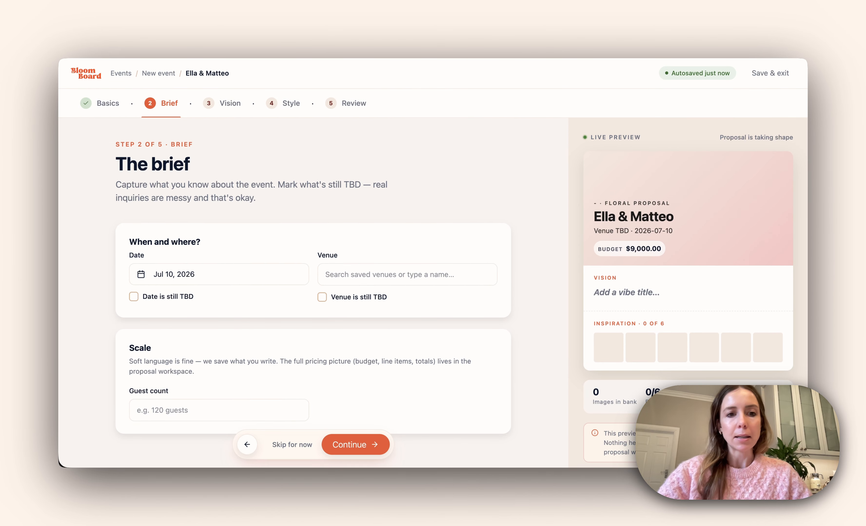
left_click(234, 277)
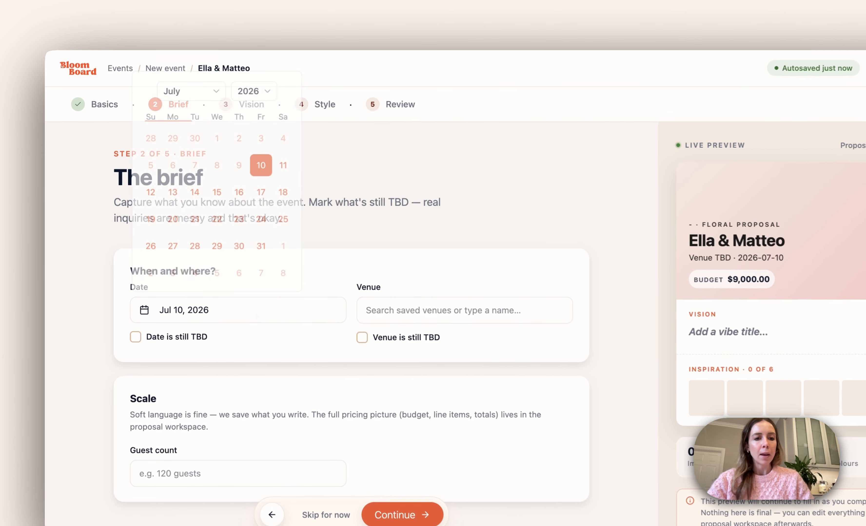
left_click(269, 85)
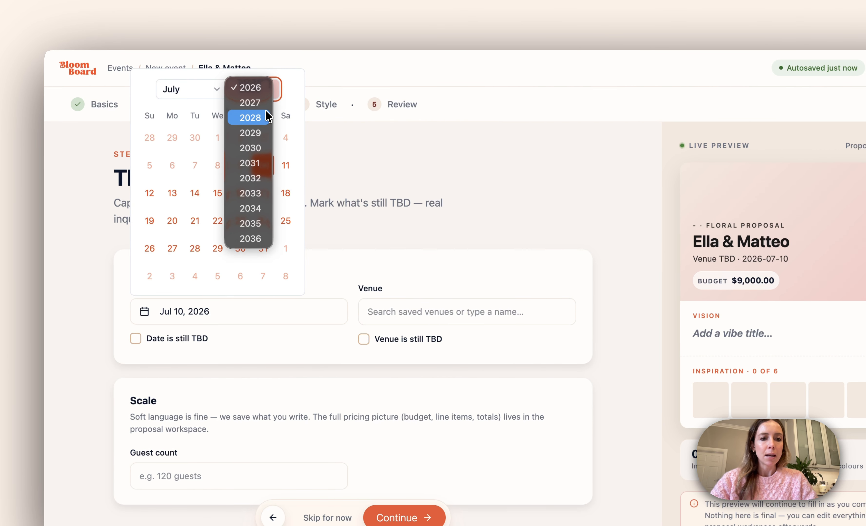
left_click(267, 117)
left_click(287, 166)
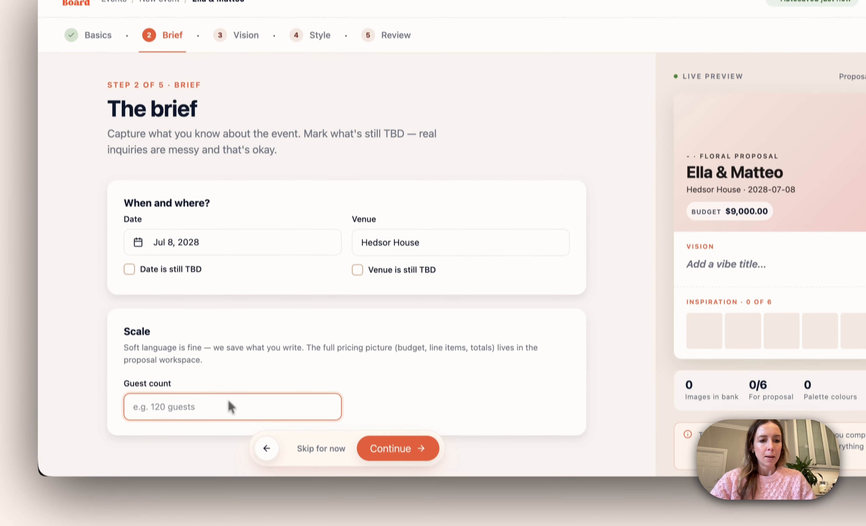
type("120")
left_click(386, 449)
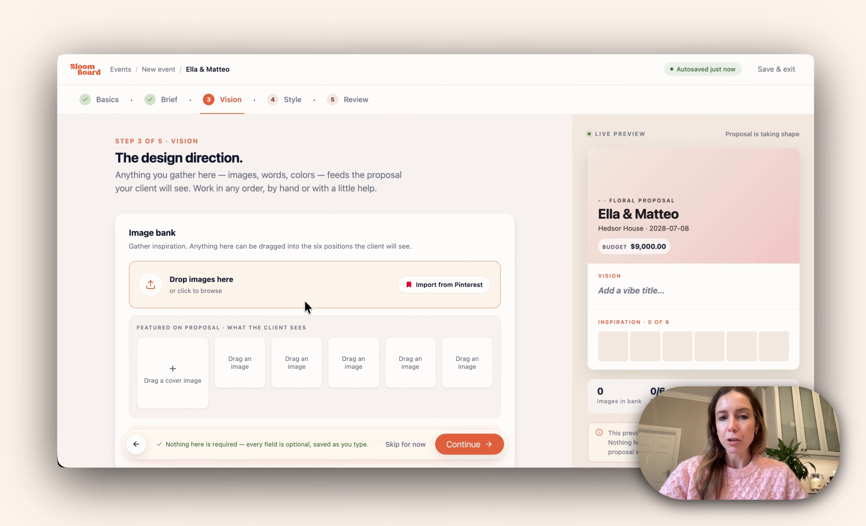
scroll(333, 275, "down", 5)
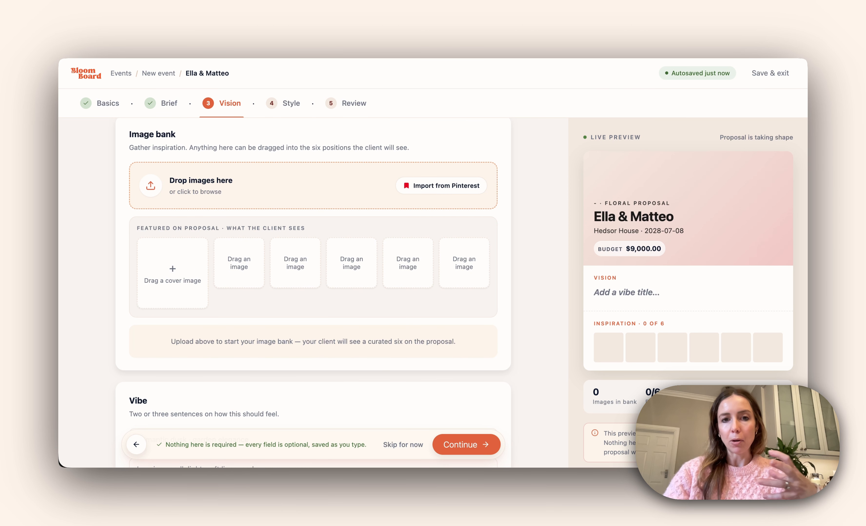
left_click(431, 185)
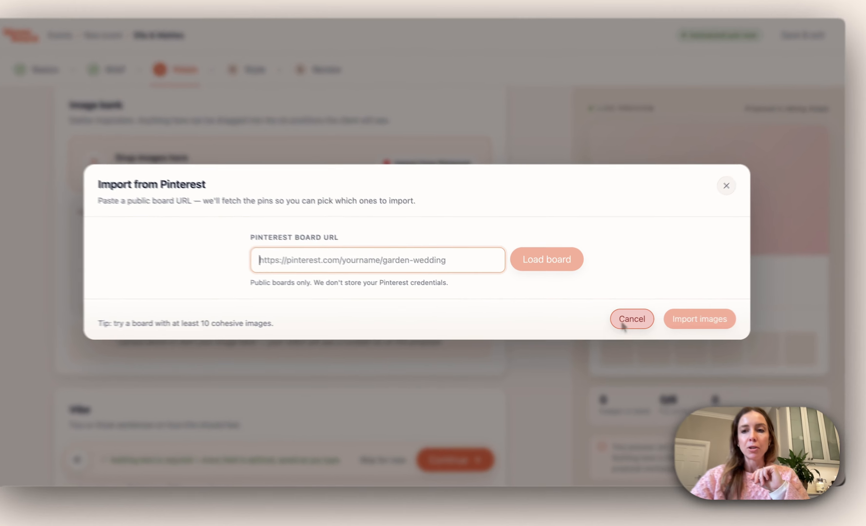
left_click(620, 322)
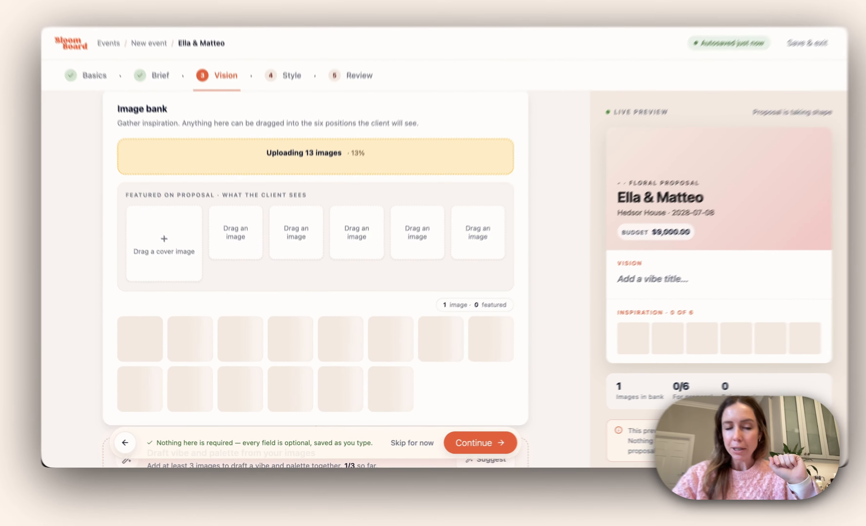
Upload inspiration photos to the image bank and feature the wedding couple's photo as cover with five floral and venue images
scroll(316, 280, "down", 2)
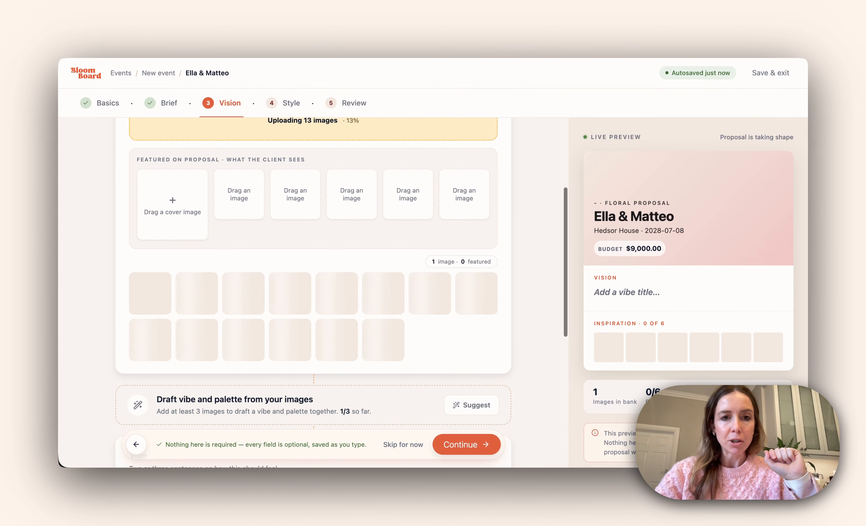
scroll(315, 280, "up", 1)
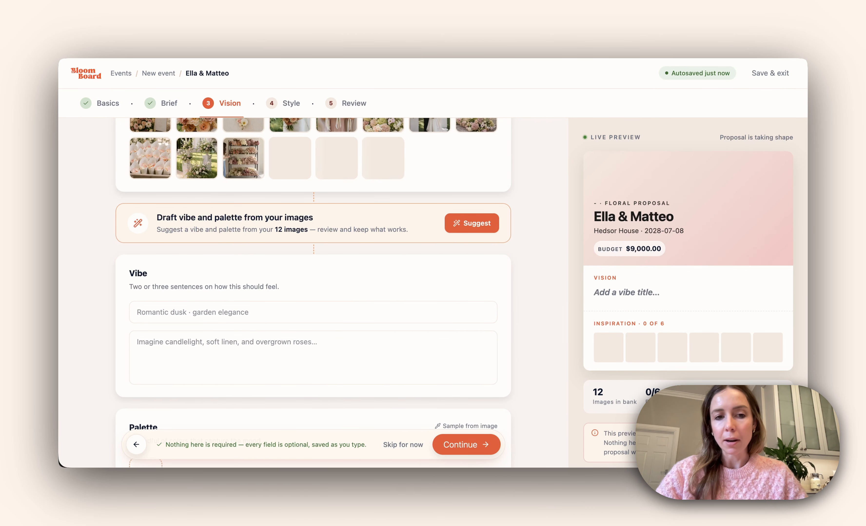
scroll(313, 293, "up", 2)
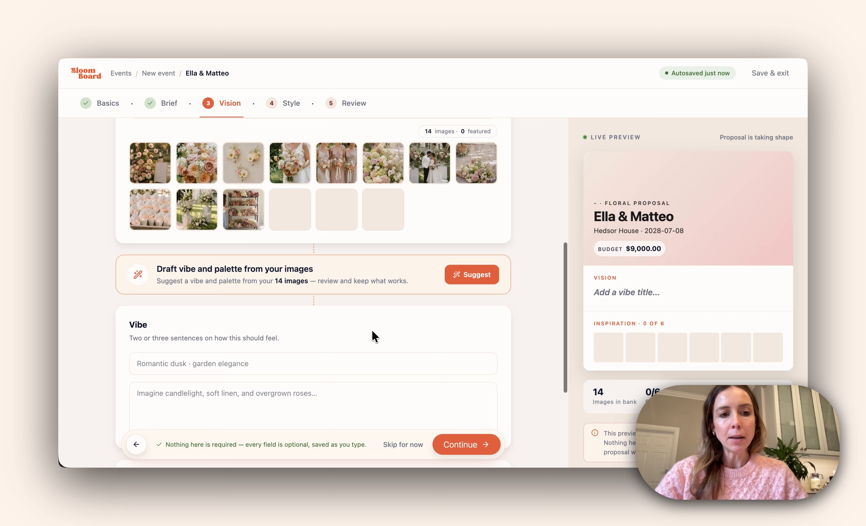
scroll(356, 330, "up", 4)
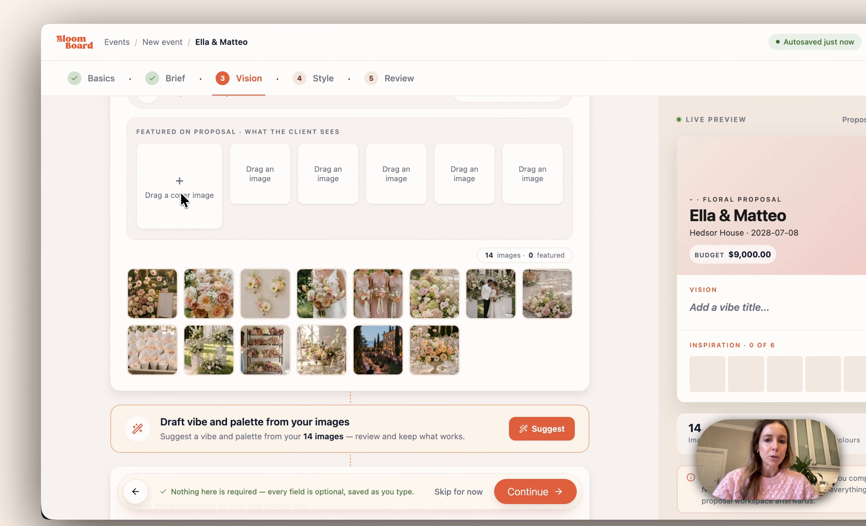
left_click_drag(491, 296, 179, 199)
left_click_drag(208, 294, 264, 179)
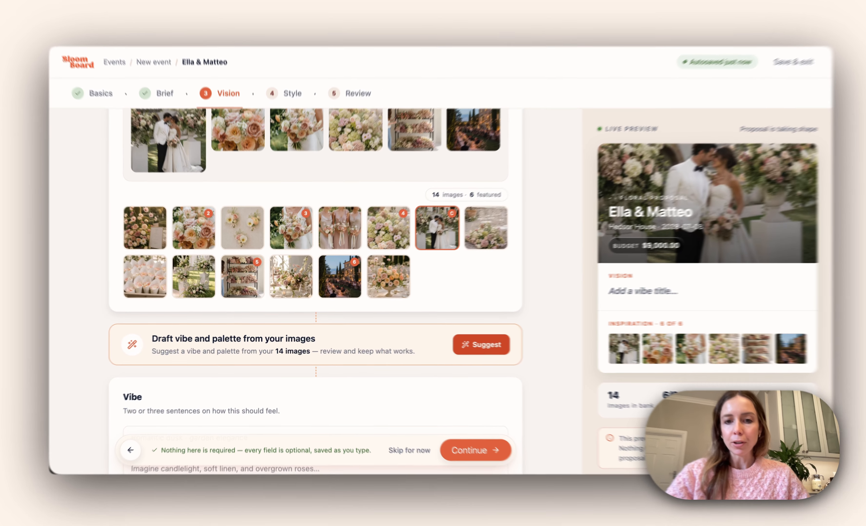
Generate a vibe suggestion from five source images: two bouquet close-ups, the wedding couple, the pedestal arrangements and the ground florals by the chairs
left_click(482, 344)
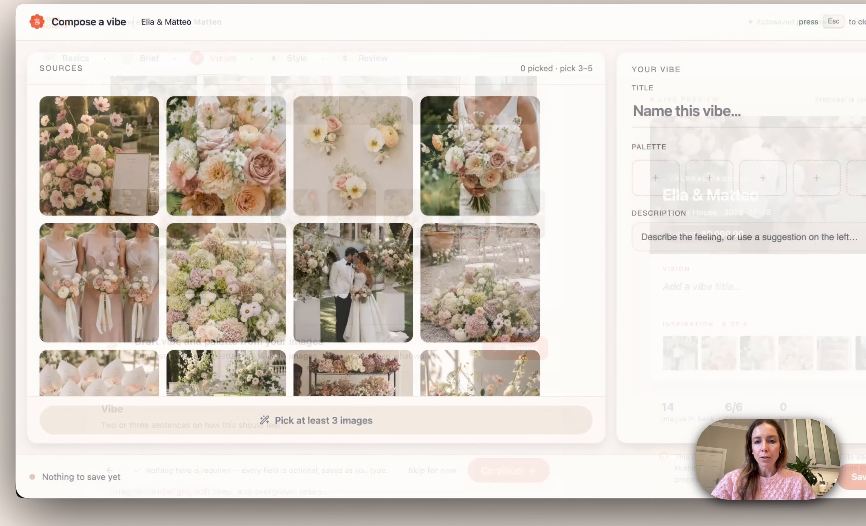
left_click(459, 156)
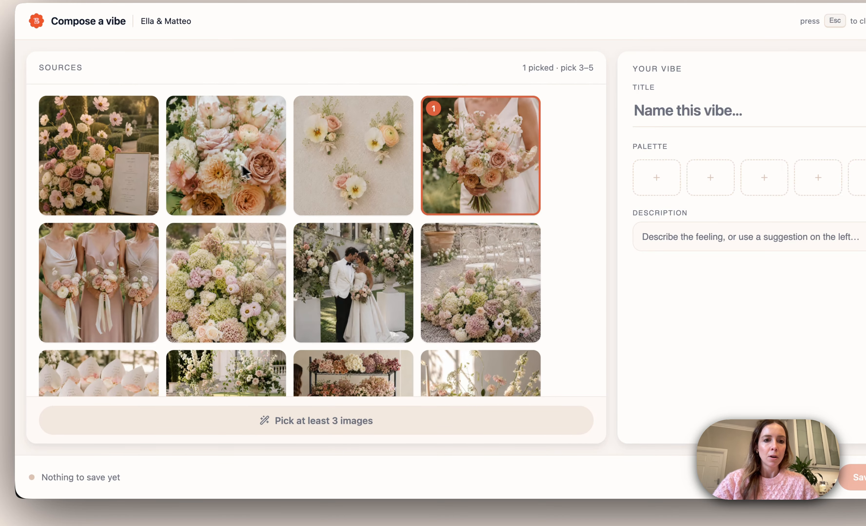
left_click(235, 171)
left_click(343, 280)
scroll(343, 281, "down", 3)
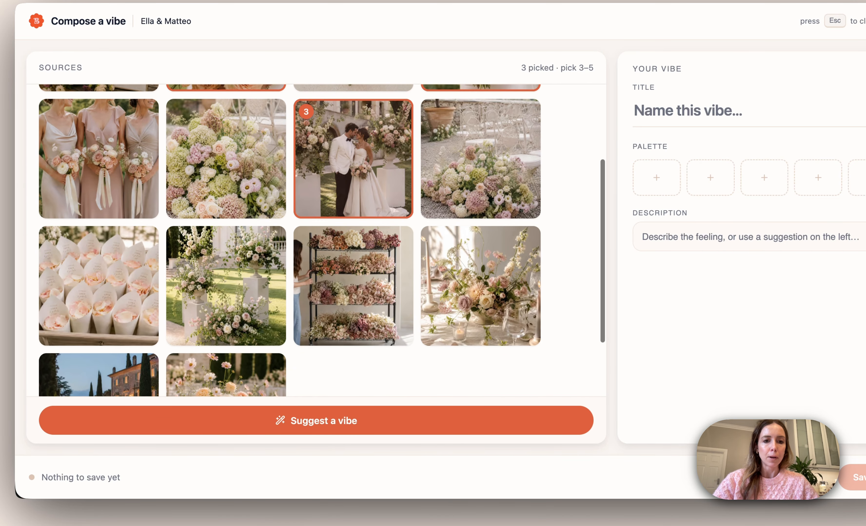
left_click(214, 290)
left_click(497, 173)
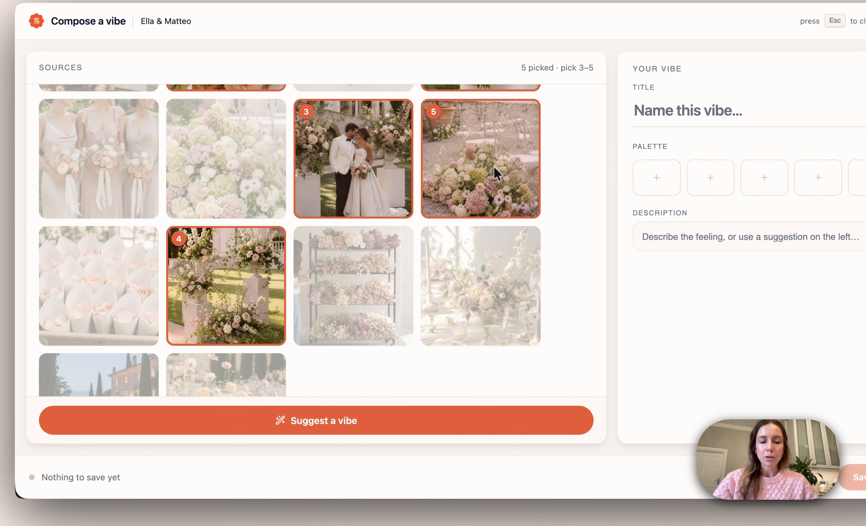
left_click(511, 425)
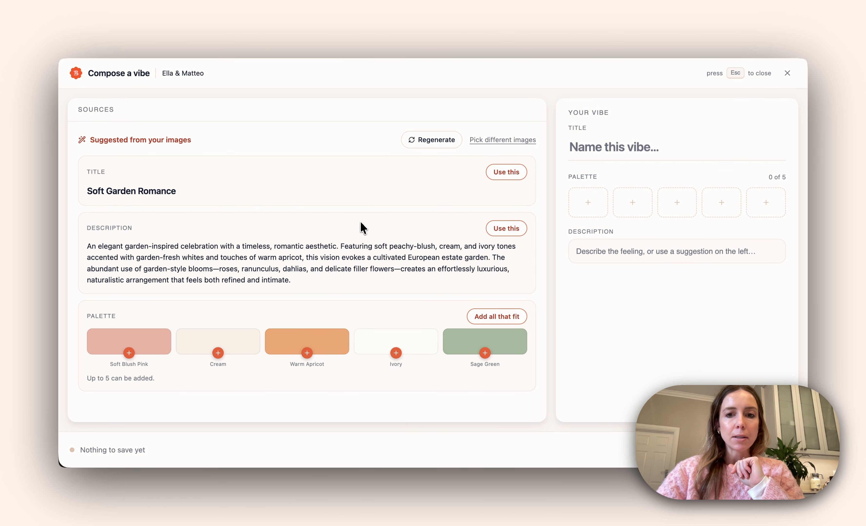
Adopt the suggested title Soft Garden Romance, its description and all five palette colours, then save the vibe and continue to Style
left_click(506, 172)
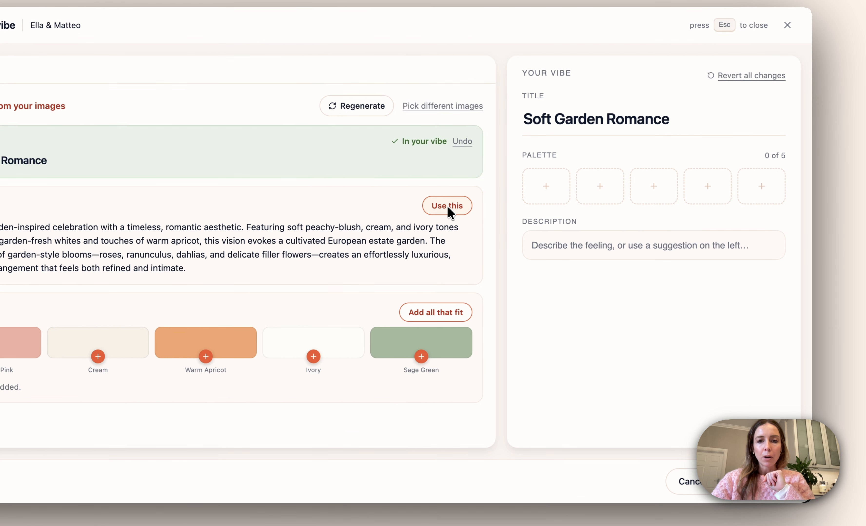
left_click(505, 229)
left_click(446, 300)
left_click(756, 481)
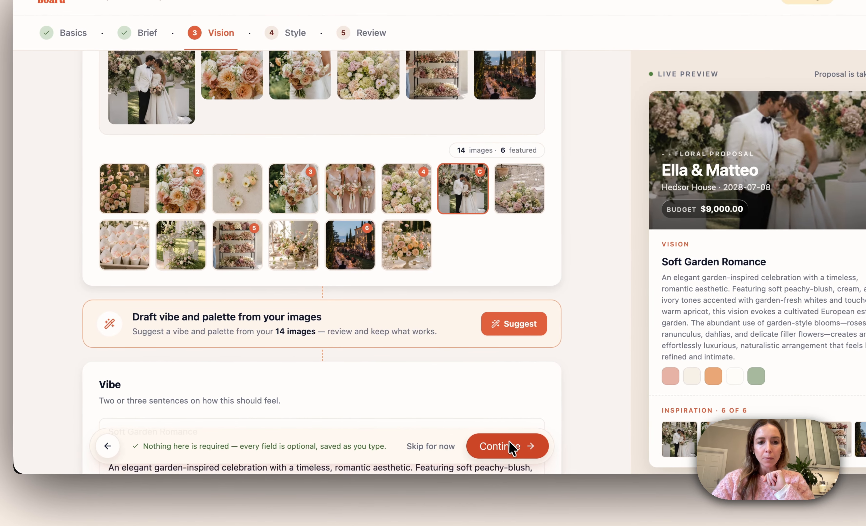
left_click(471, 443)
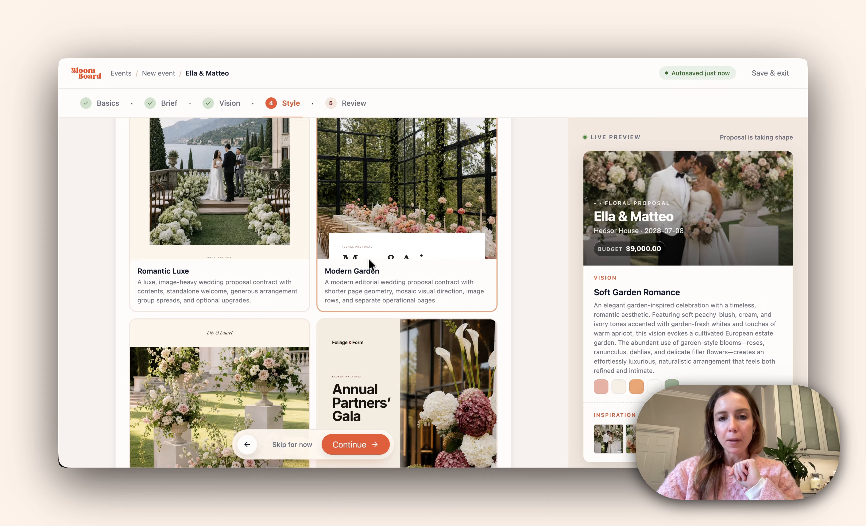
Choose the Romantic Luxe proposal template, complete the review stage and open the proposal workspace
scroll(370, 264, "down", 3)
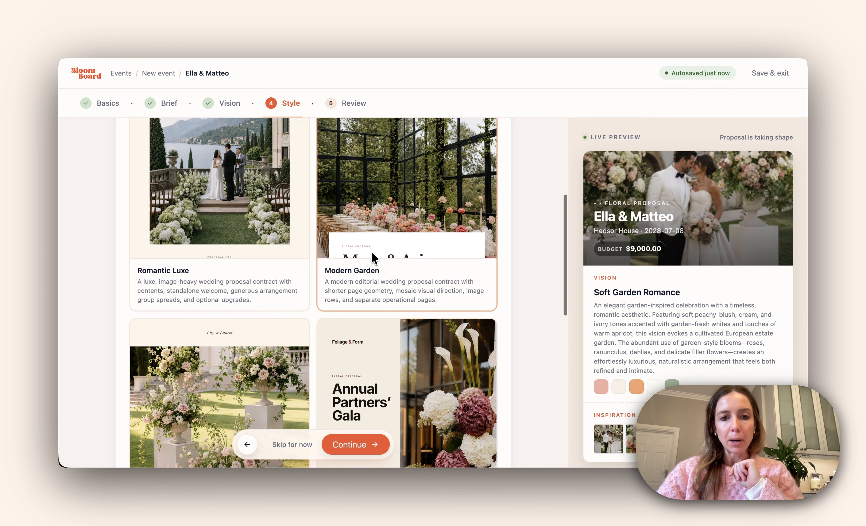
left_click(407, 301)
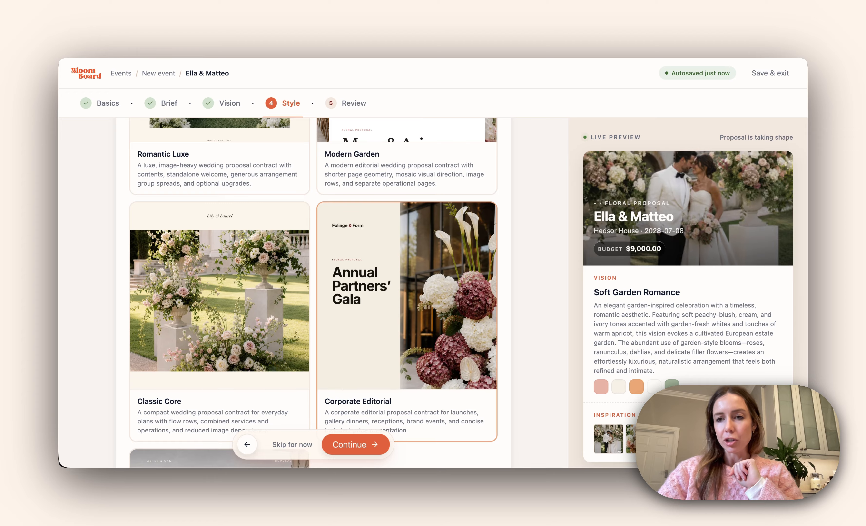
scroll(408, 277, "up", 4)
left_click(255, 231)
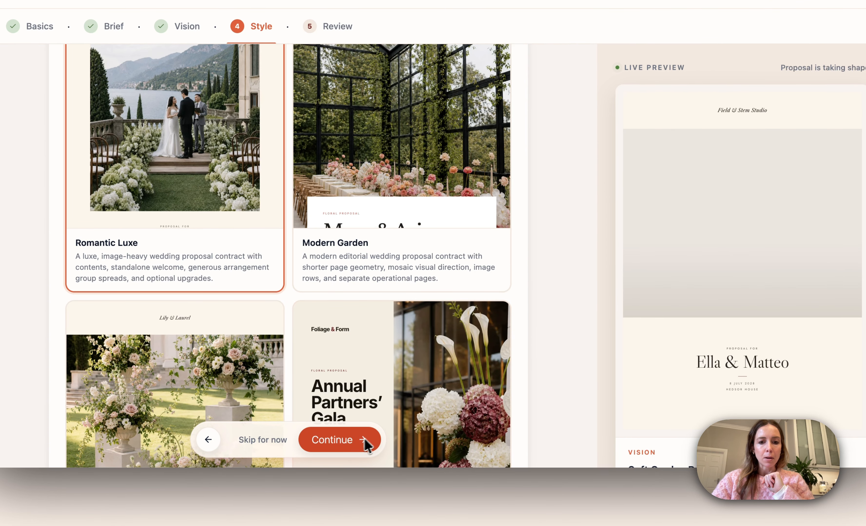
left_click(354, 442)
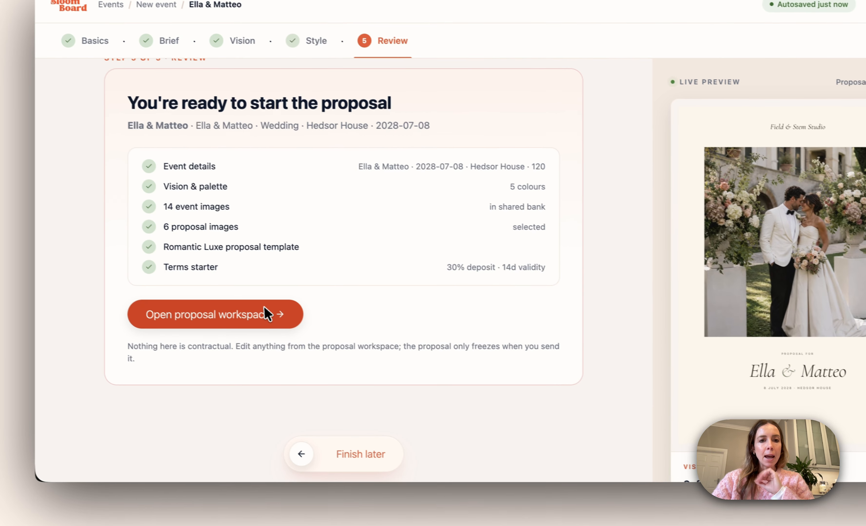
left_click(263, 316)
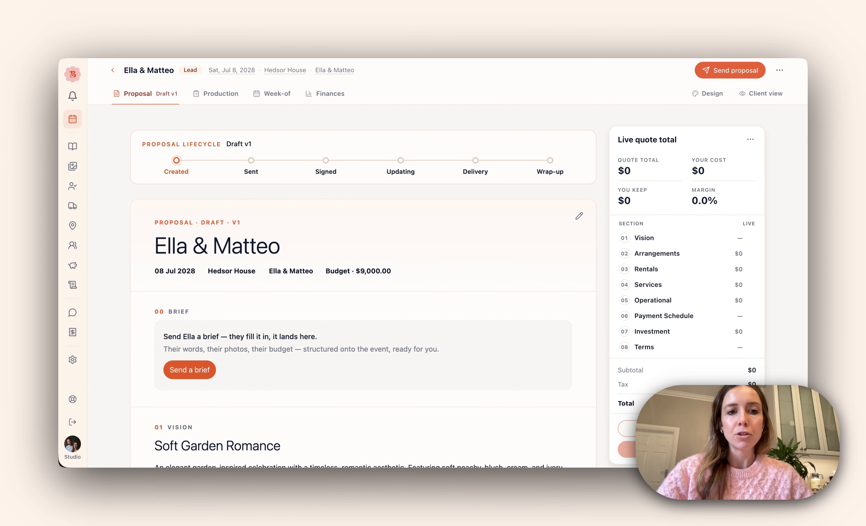
Reorder the proposal's palette so Warm Apricot comes first and Sage Green third
scroll(331, 307, "down", 3)
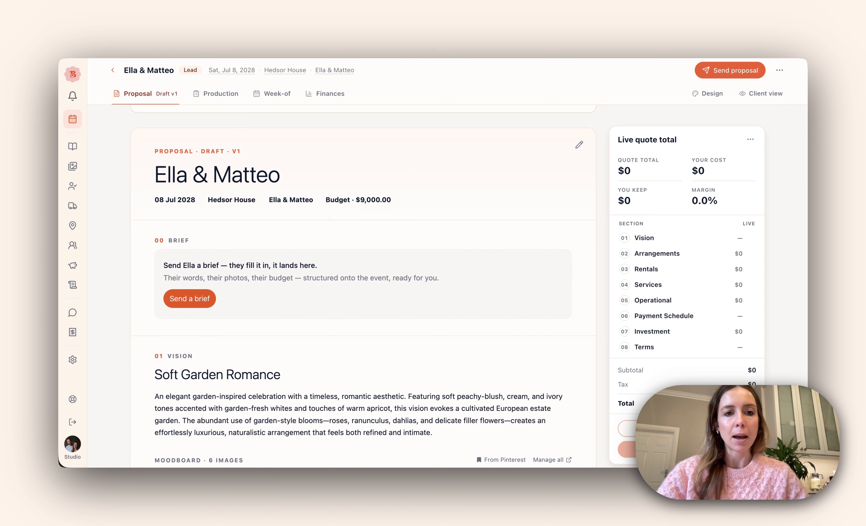
scroll(331, 220, "down", 3)
scroll(329, 219, "down", 3)
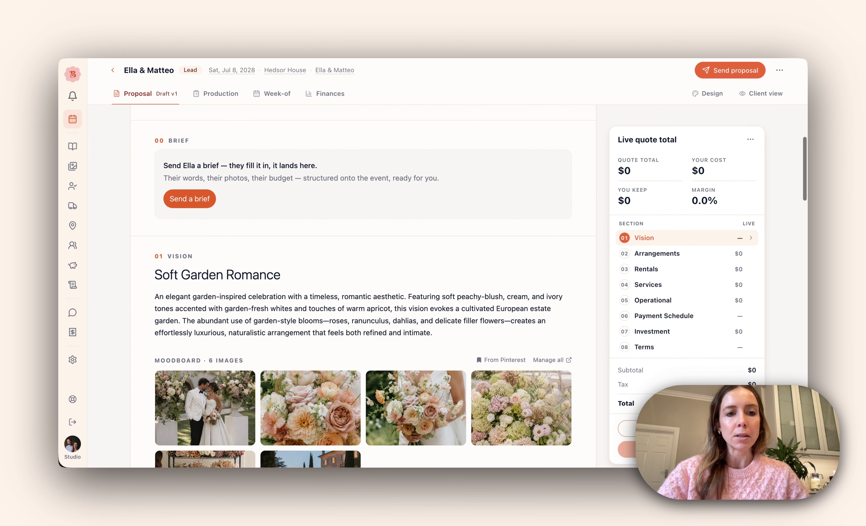
scroll(330, 219, "down", 5)
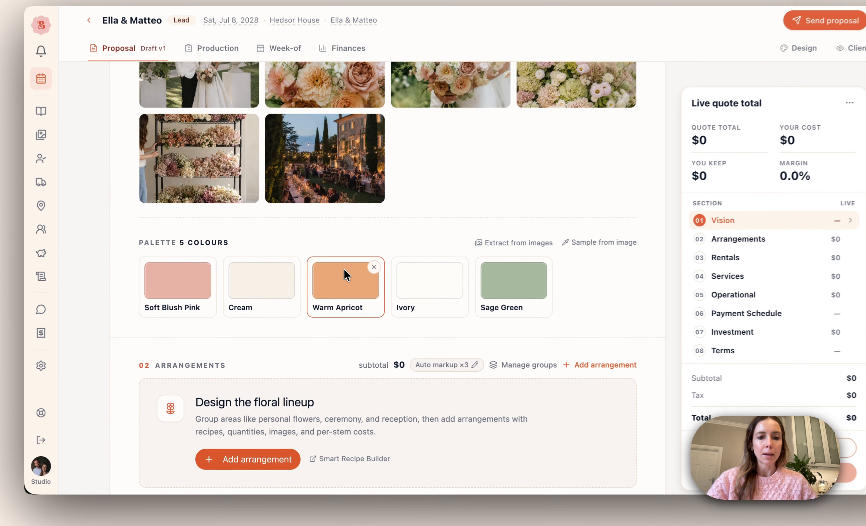
left_click_drag(324, 295, 174, 272)
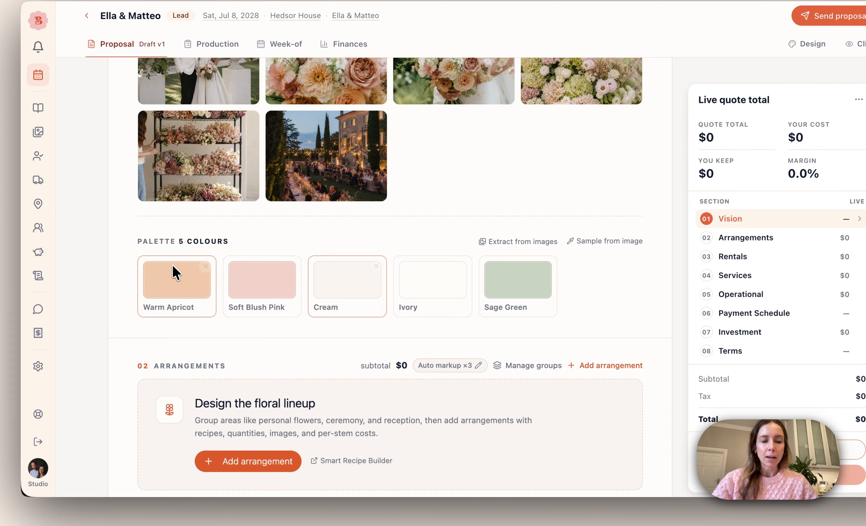
left_click_drag(499, 278, 321, 278)
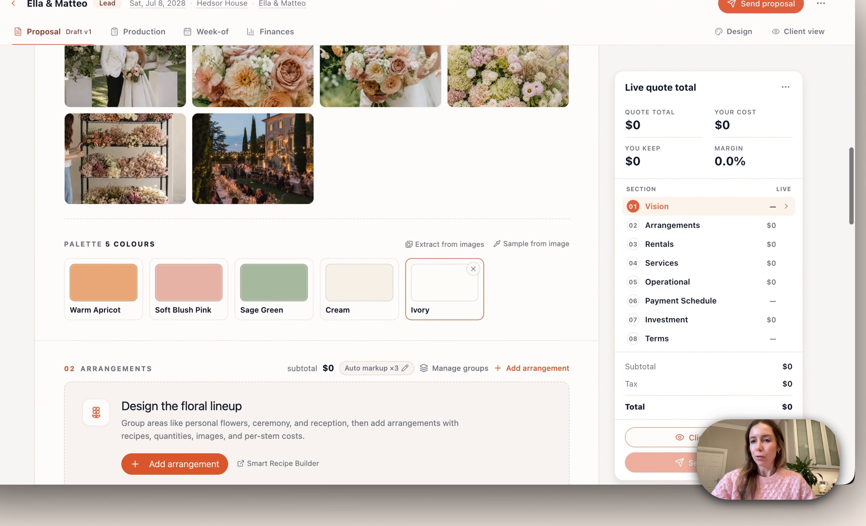
Examine the proposal's sections from vision and arrangements through rentals, services, operational costs, payment schedule and investment
scroll(473, 293, "down", 2)
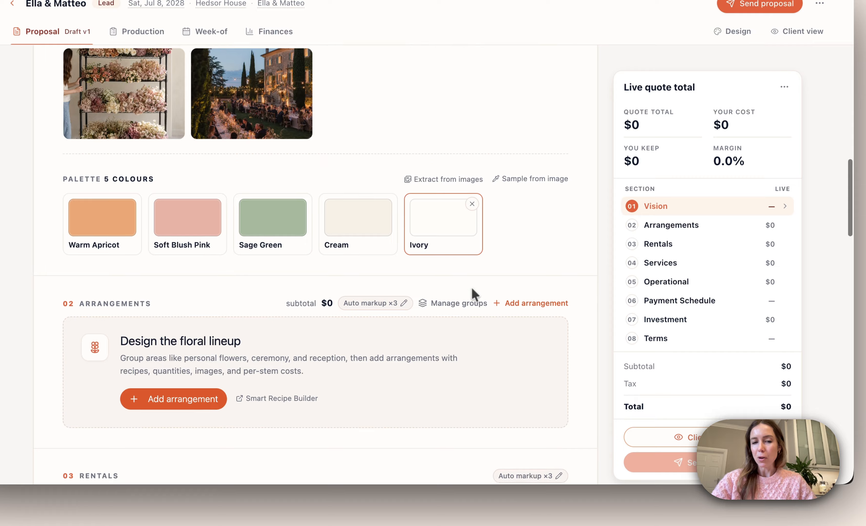
scroll(474, 294, "down", 1)
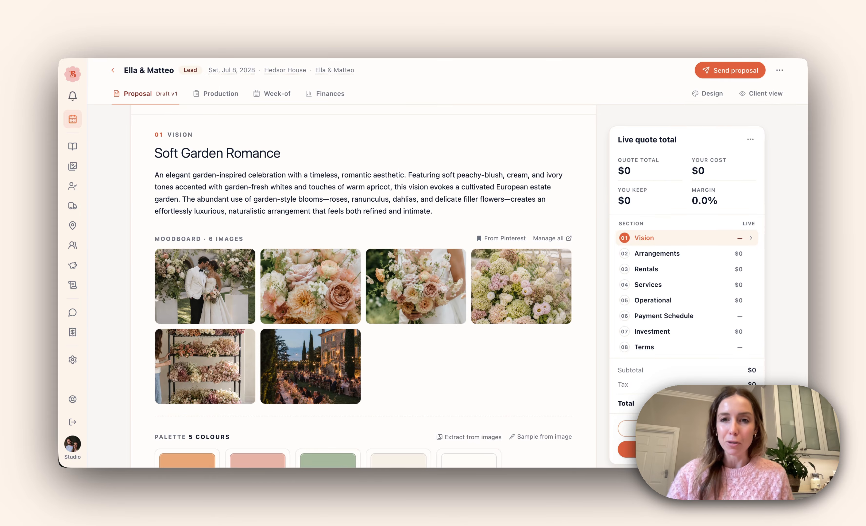
scroll(362, 283, "down", 2)
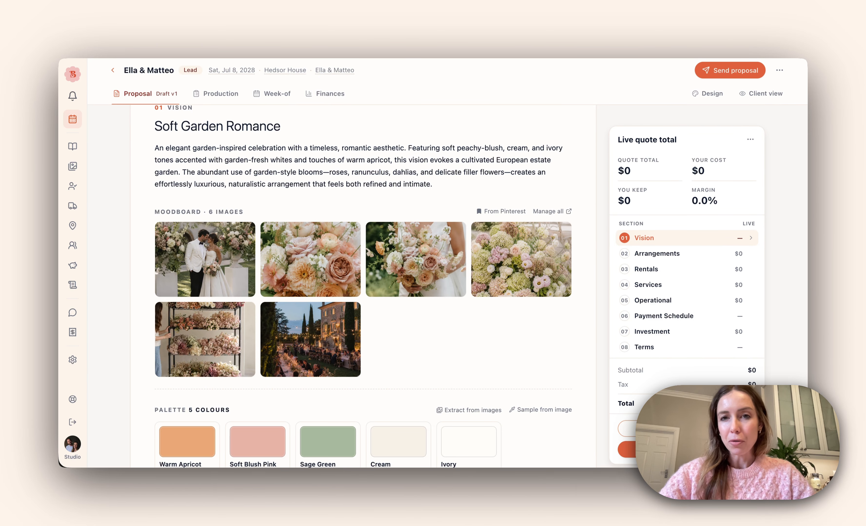
scroll(361, 284, "down", 1)
scroll(362, 284, "down", 5)
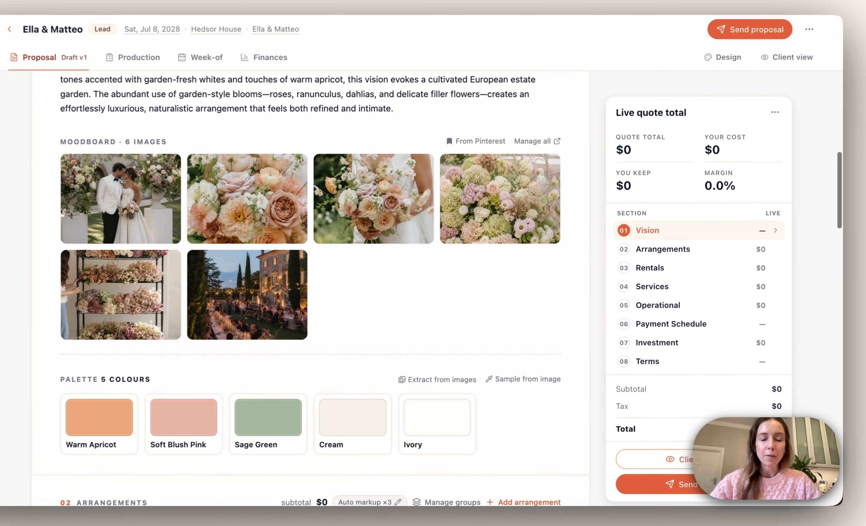
scroll(362, 284, "down", 6)
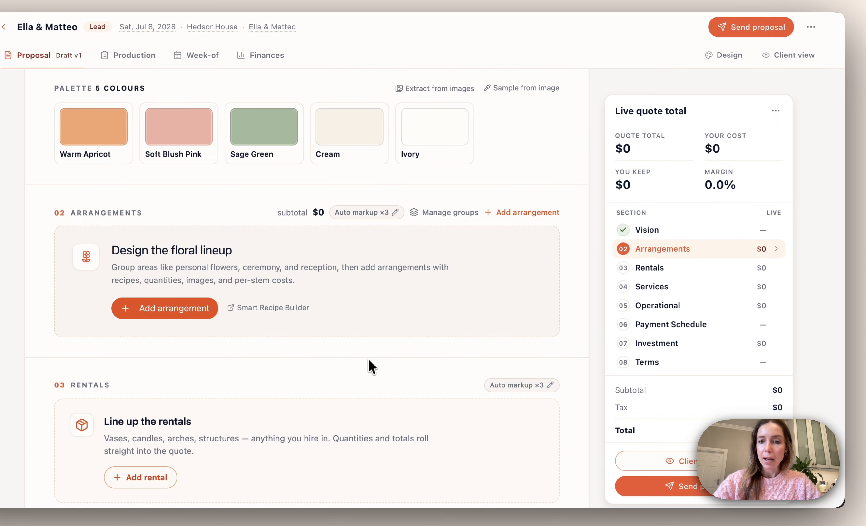
left_click(655, 269)
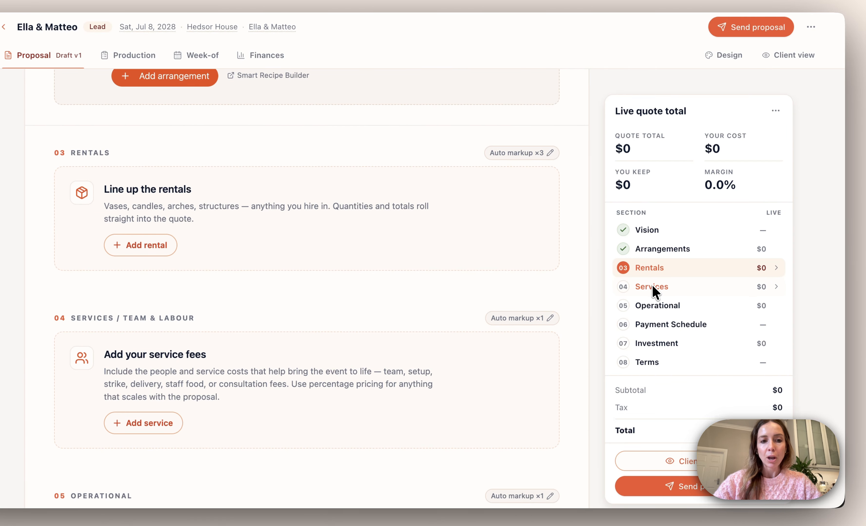
left_click(653, 287)
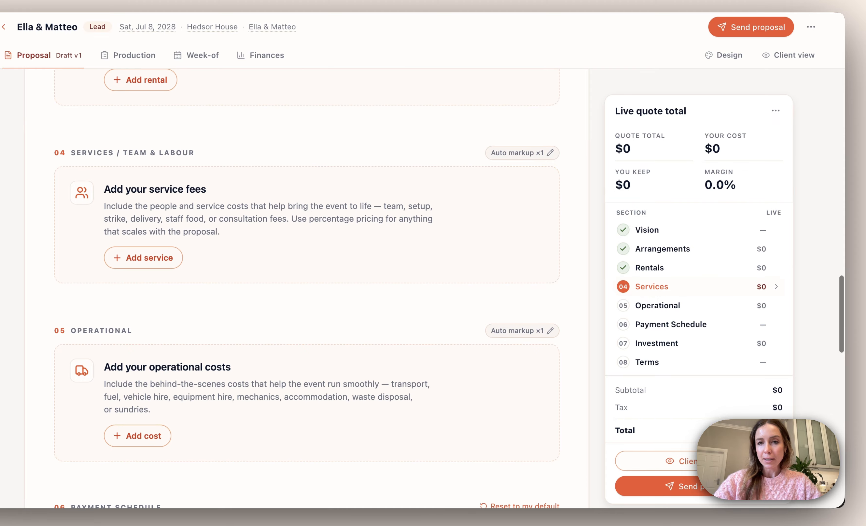
left_click(653, 305)
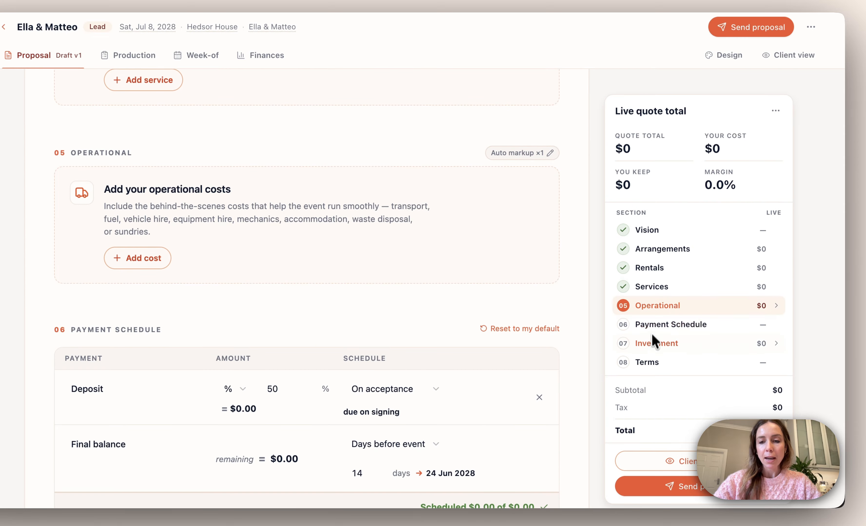
left_click(650, 343)
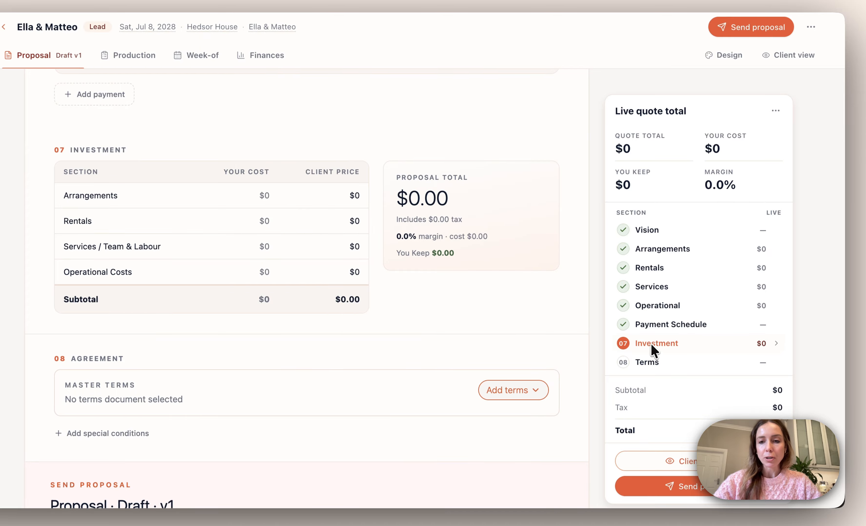
Add the Floral Service Agreement as the master terms in the proposal's Agreement section
left_click(649, 362)
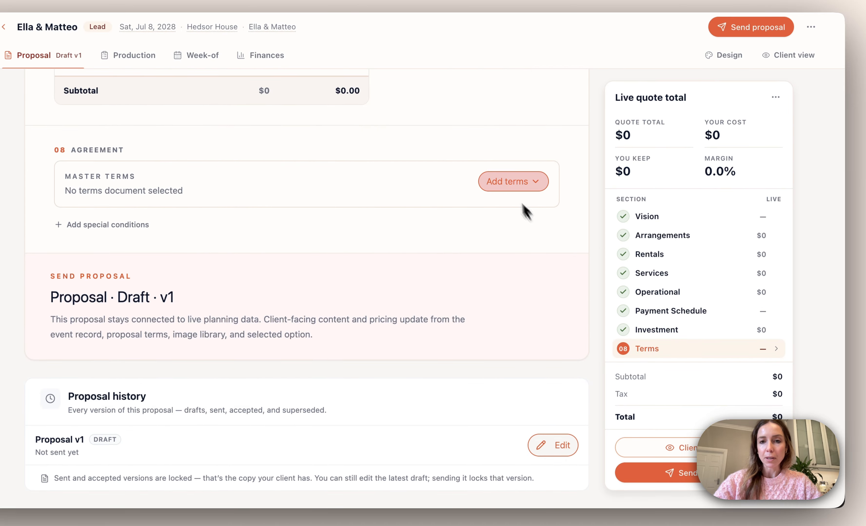
left_click(510, 183)
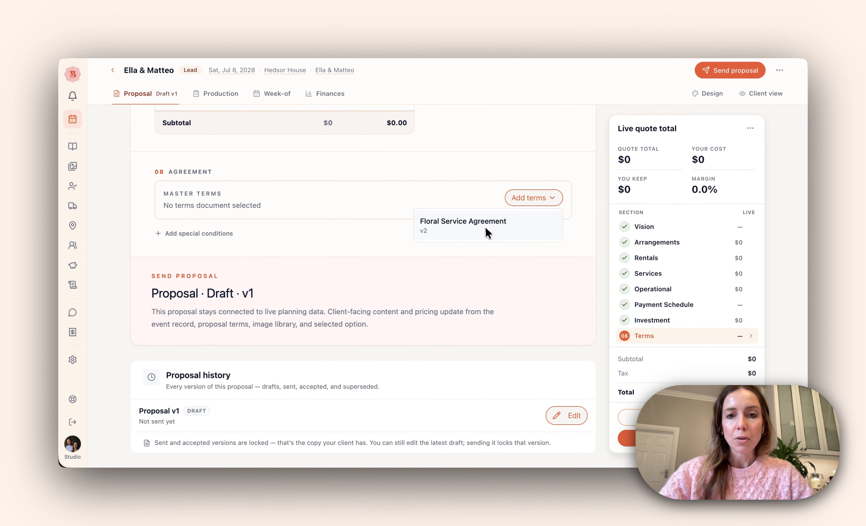
left_click(484, 227)
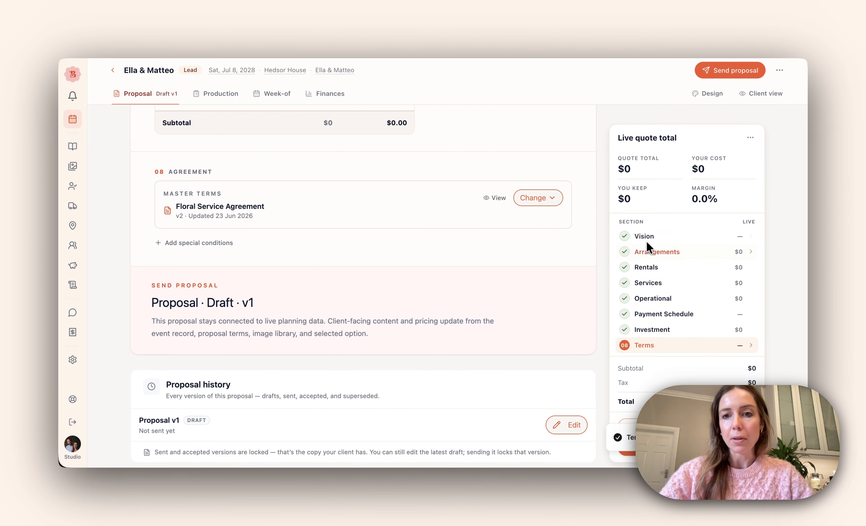
Check the category markups in the pricing rules of the Arrangements section, and close them
left_click(647, 253)
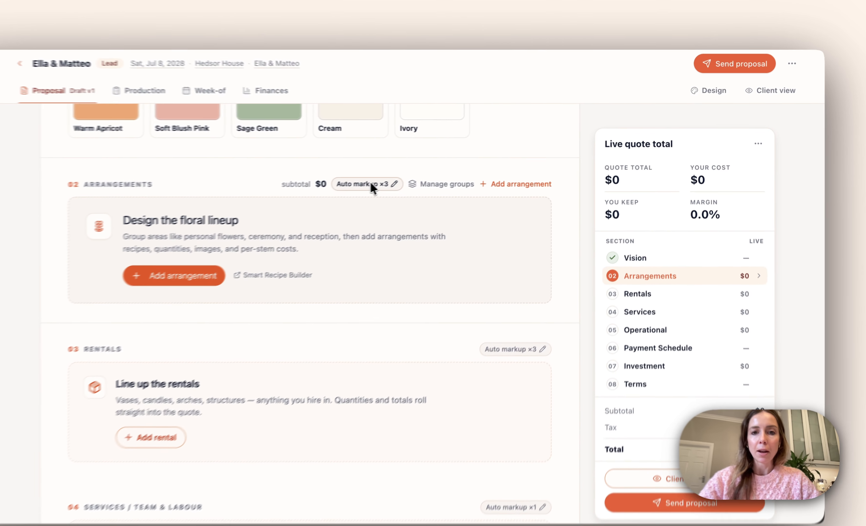
left_click(373, 187)
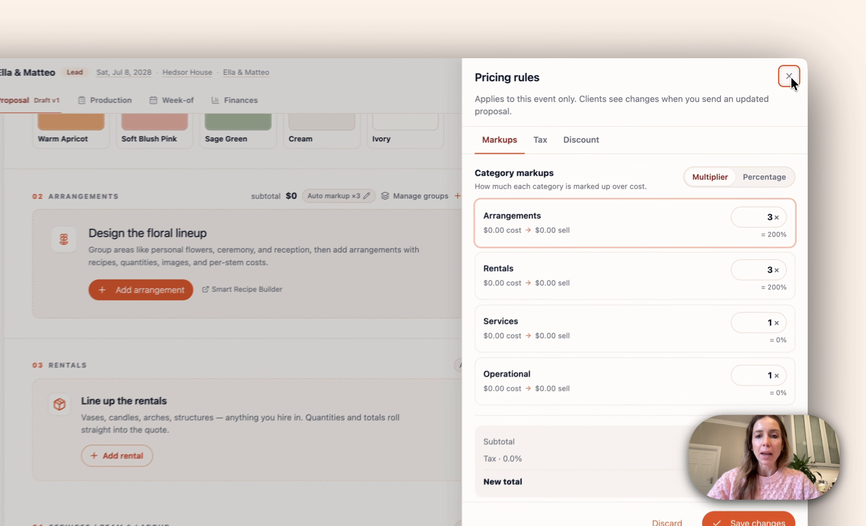
left_click(792, 73)
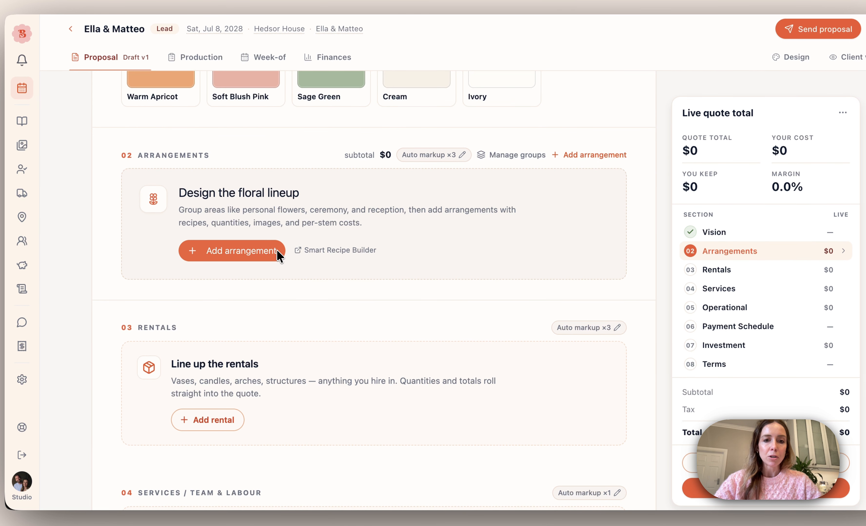
Add a Bridal Bouquet estimate to the Bridal Retinue area with quantity 1 and a unit price of $320
left_click(186, 291)
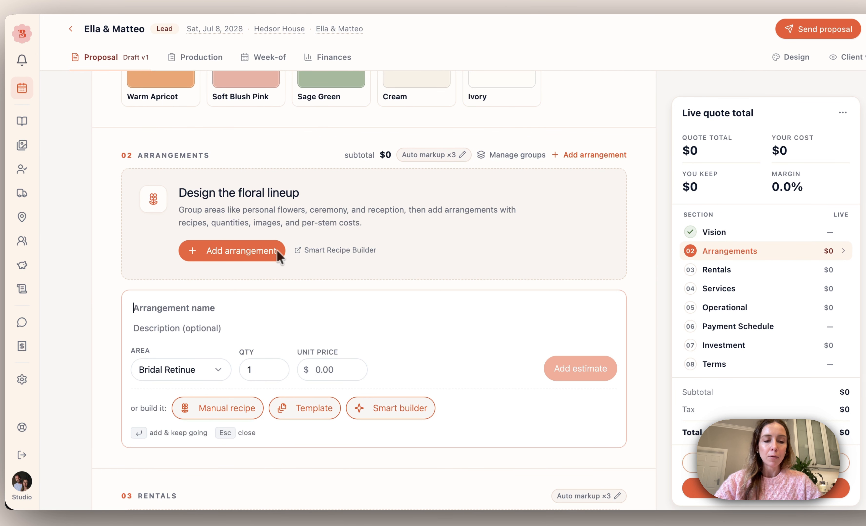
scroll(280, 340, "down", 2)
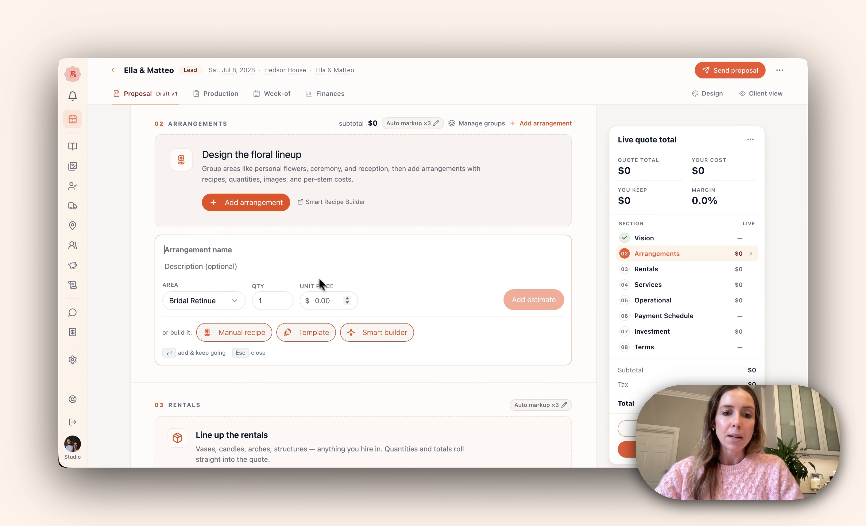
type("Bridal Bouquet")
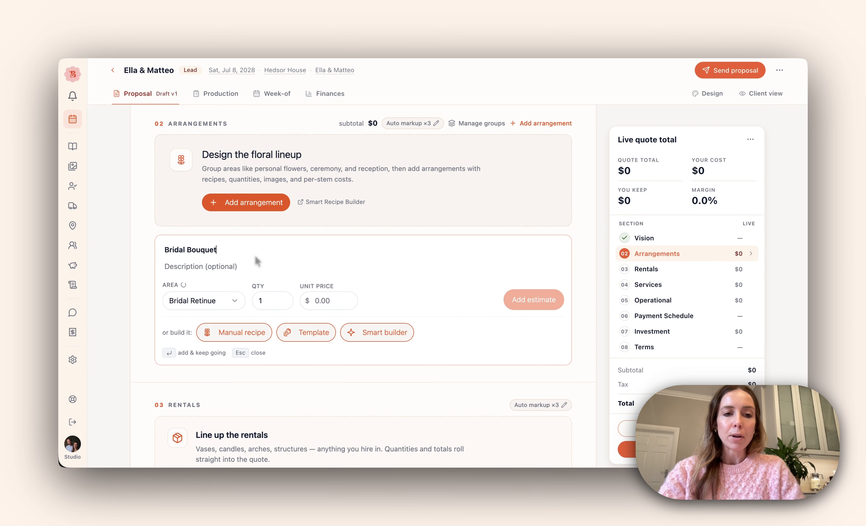
left_click(325, 300)
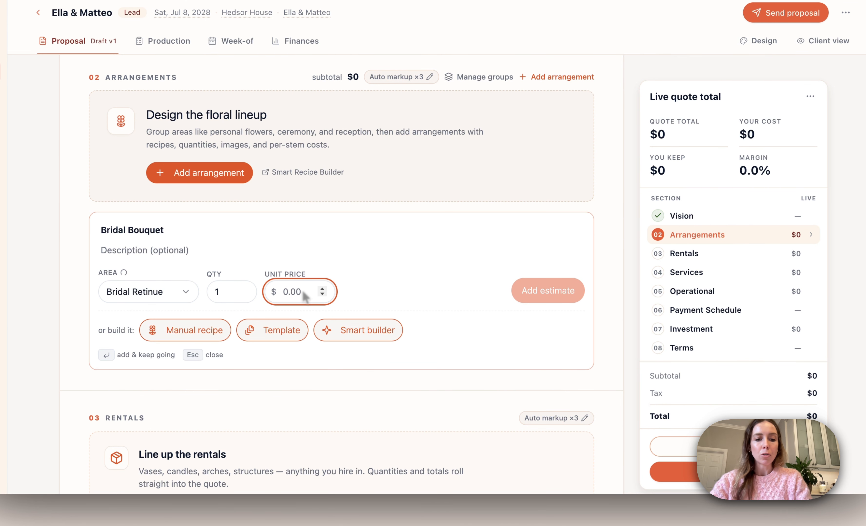
type("320")
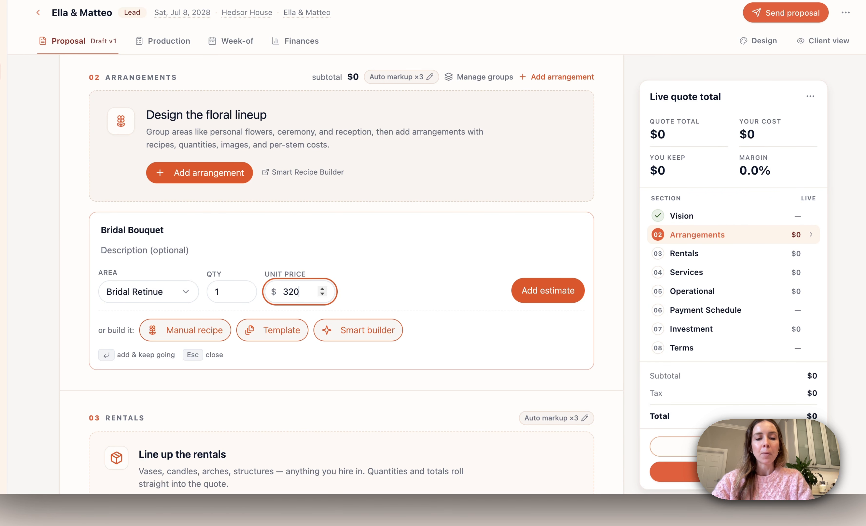
left_click(566, 298)
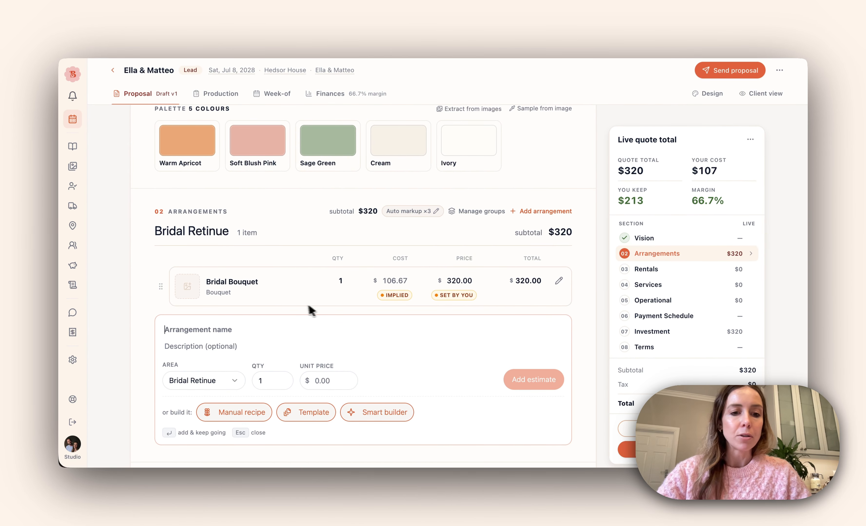
key("Escape")
Start another arrangement with the Smart Recipe Builder and build its recipe from the event's garden urn image
scroll(284, 289, "down", 3)
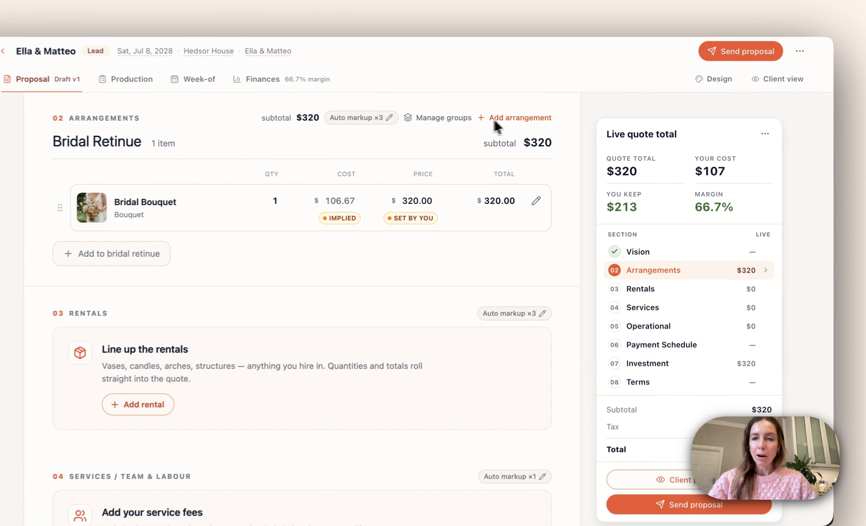
left_click(535, 126)
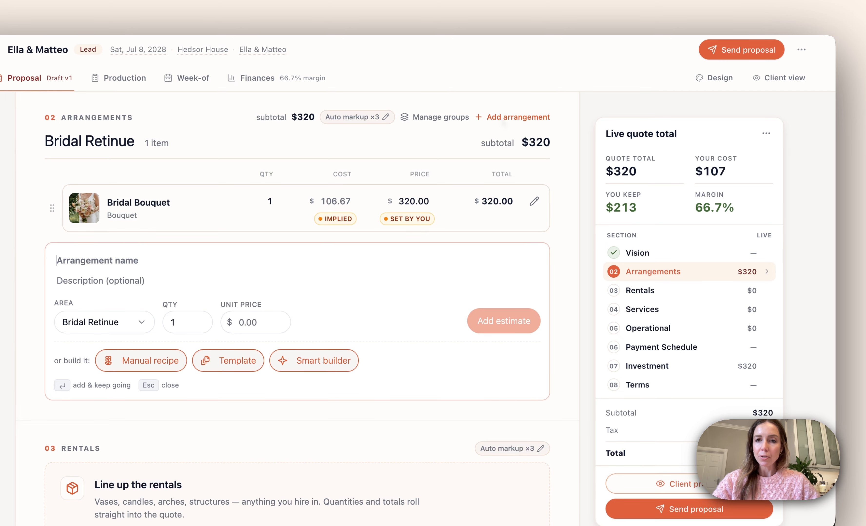
left_click(349, 342)
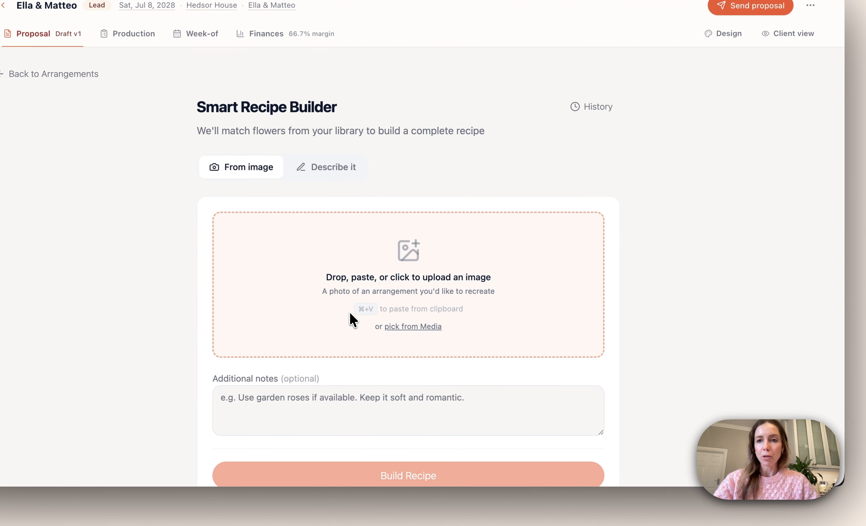
left_click(410, 326)
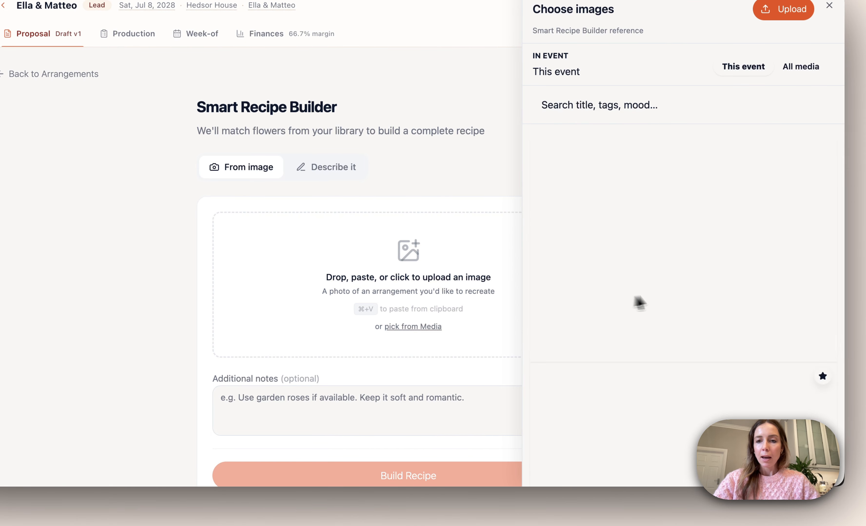
scroll(677, 299, "down", 15)
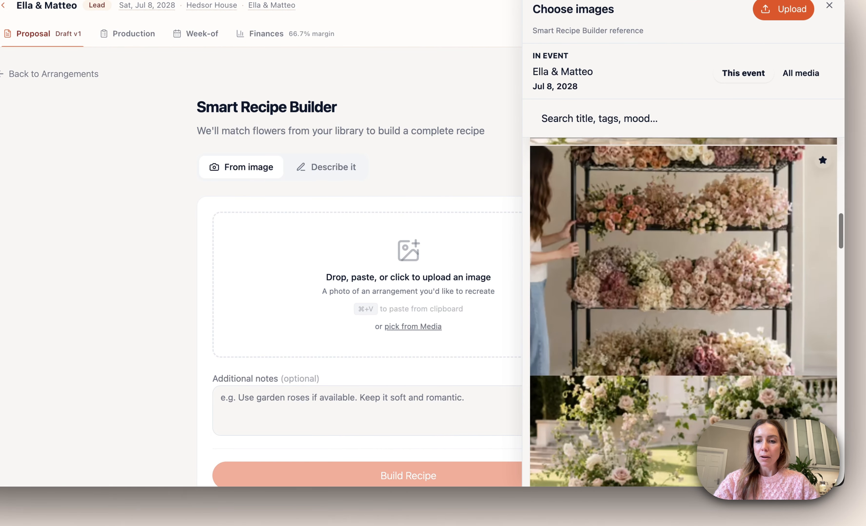
scroll(677, 300, "down", 1)
left_click(677, 300)
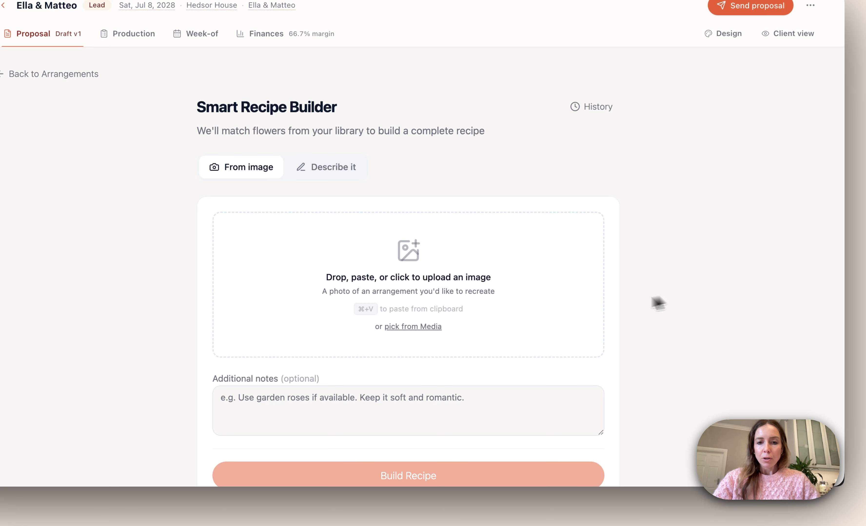
scroll(508, 324, "down", 3)
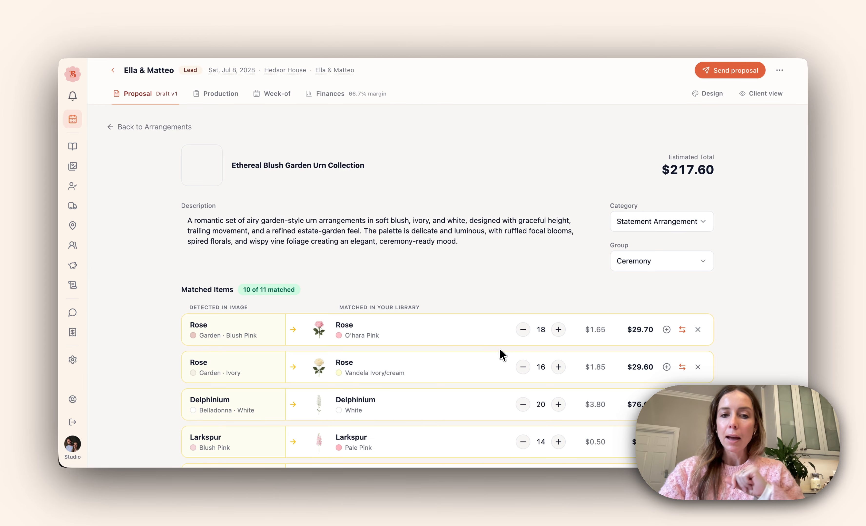
Shorten the generated recipe's name to Garden Urn Collection and create the arrangement from its matched items
scroll(500, 354, "down", 2)
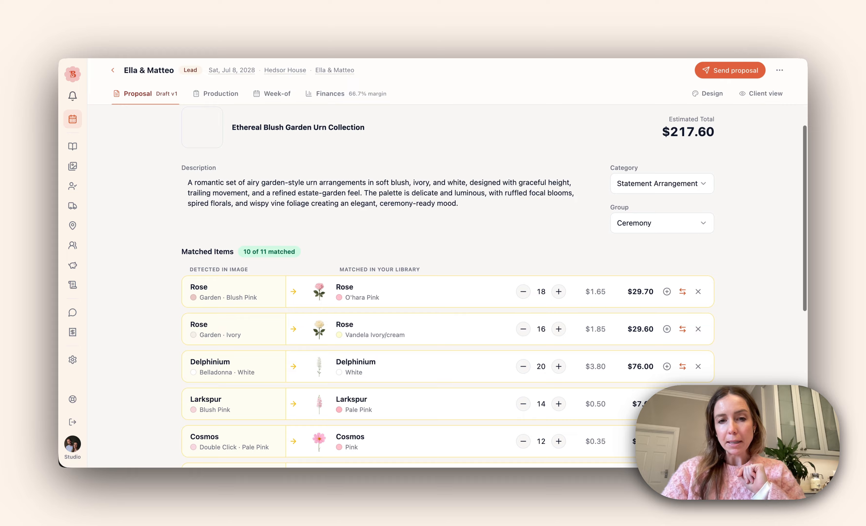
scroll(500, 355, "down", 3)
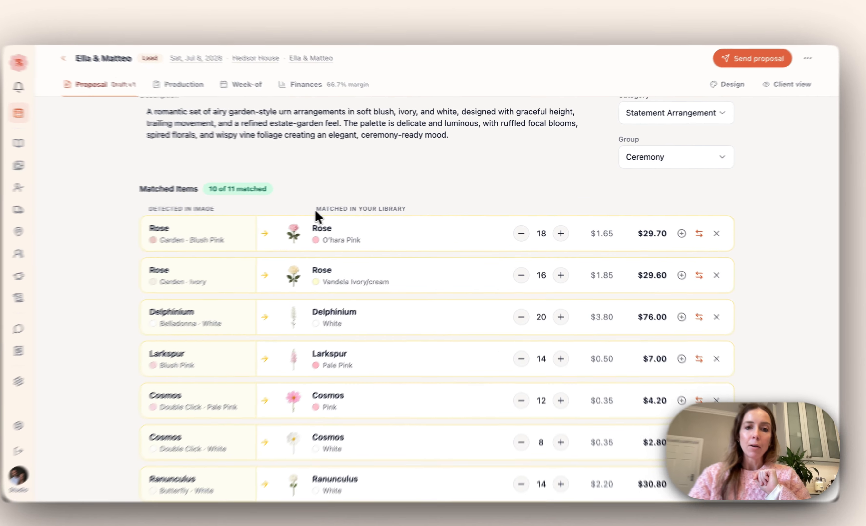
left_click_drag(339, 207, 431, 209)
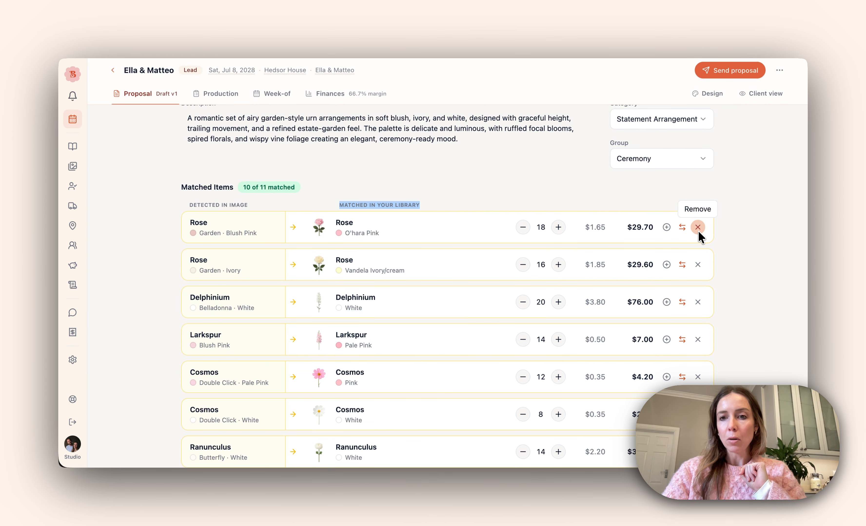
scroll(545, 178, "up", 5)
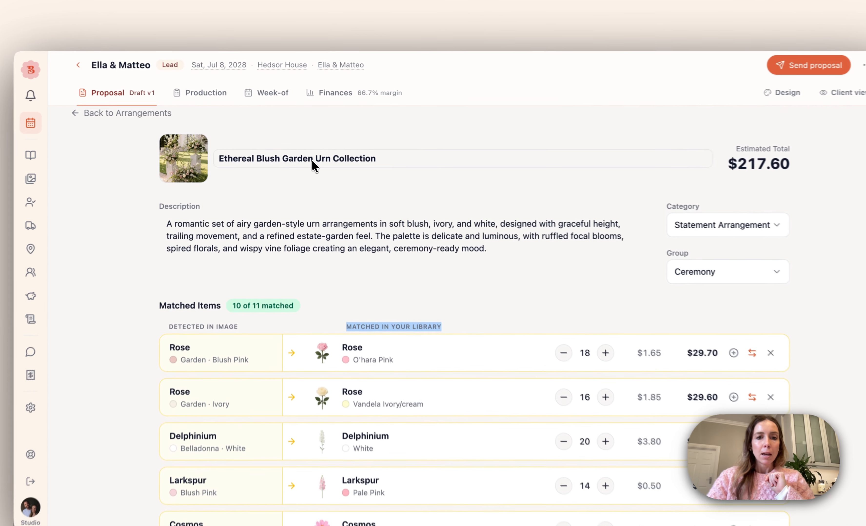
left_click(312, 164)
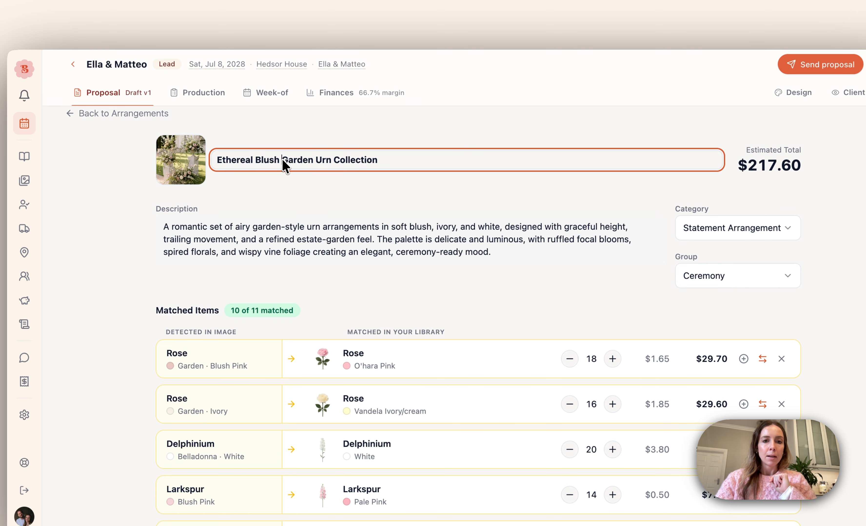
left_click_drag(284, 164, 200, 165)
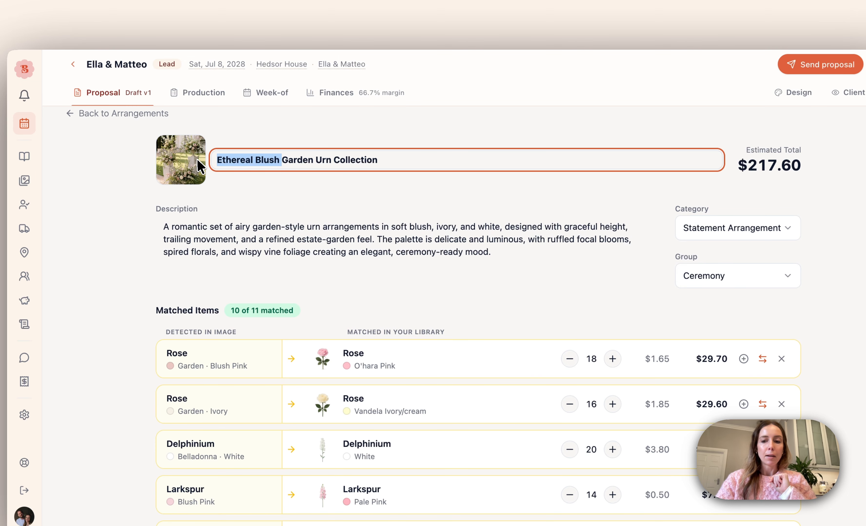
key("BackSpace")
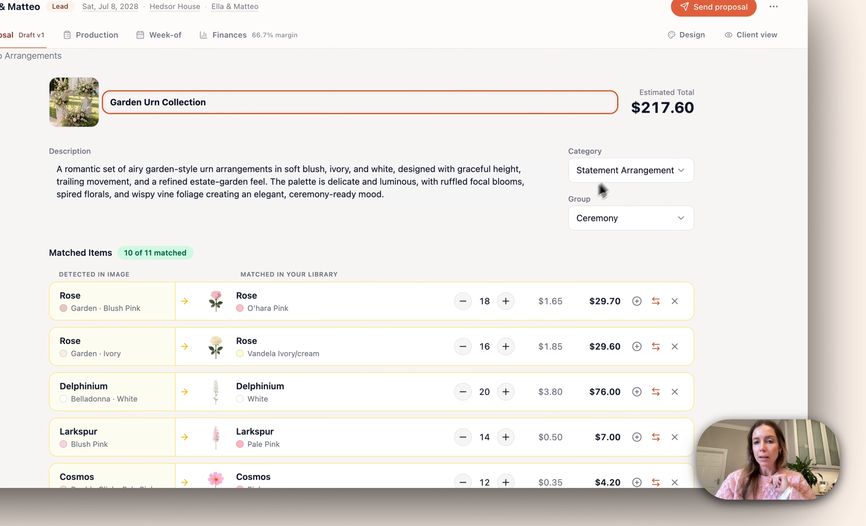
scroll(517, 236, "down", 10)
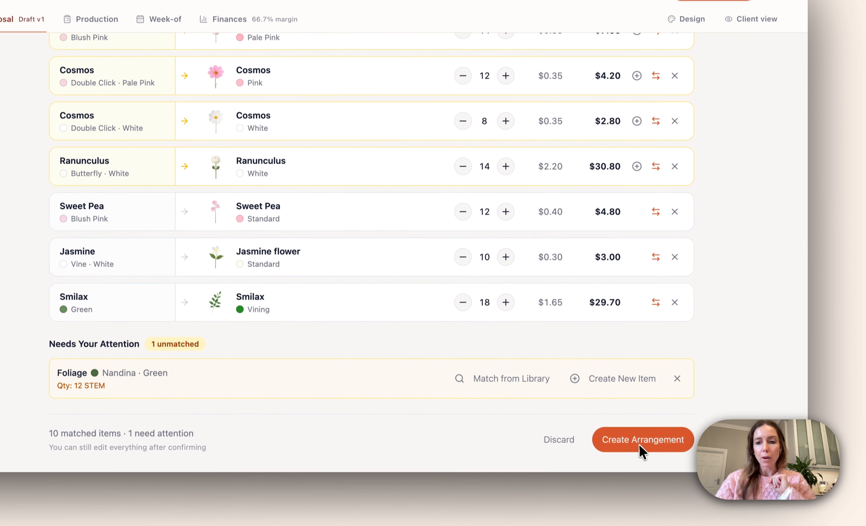
left_click(640, 446)
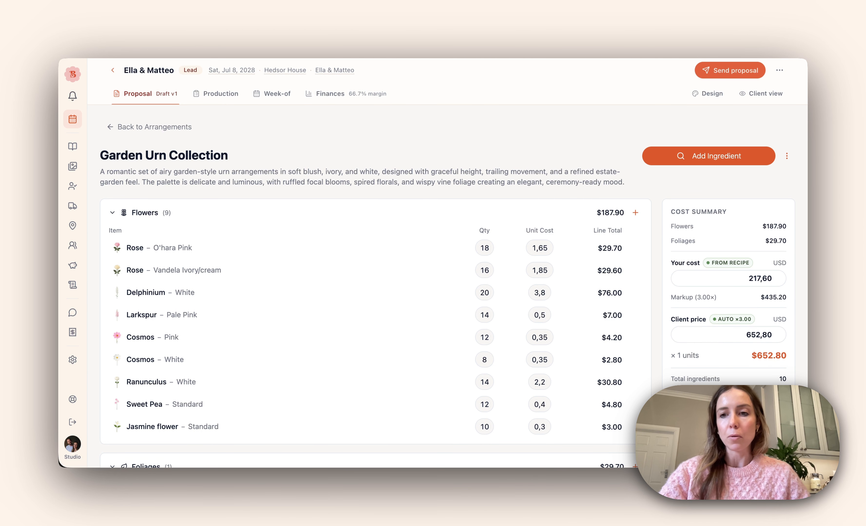
Remove the standard jasmine flower from the Garden Urn Collection and add Butterfly Ranunculus – Peach/apricot as an ingredient
scroll(577, 329, "down", 3)
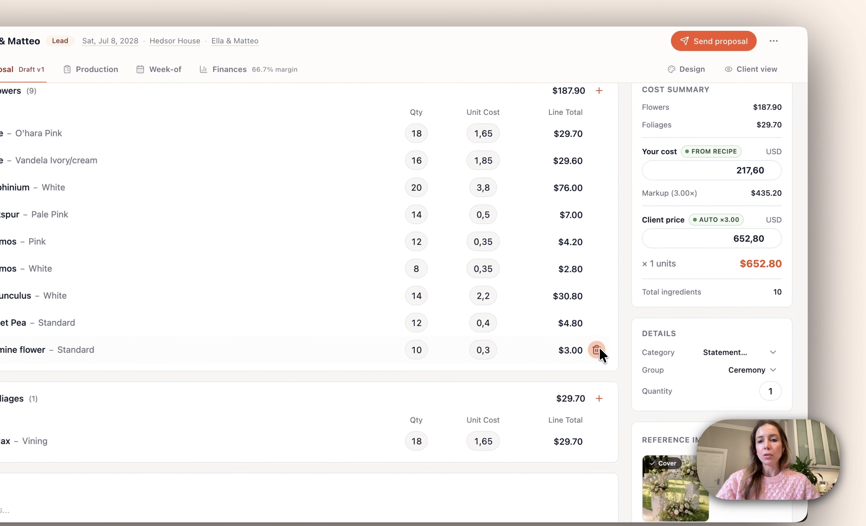
left_click(597, 350)
scroll(633, 293, "up", 4)
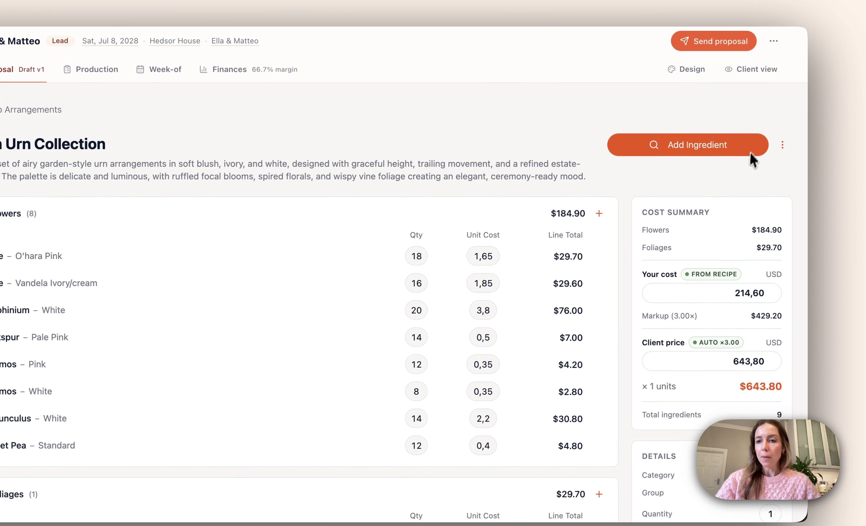
left_click(753, 149)
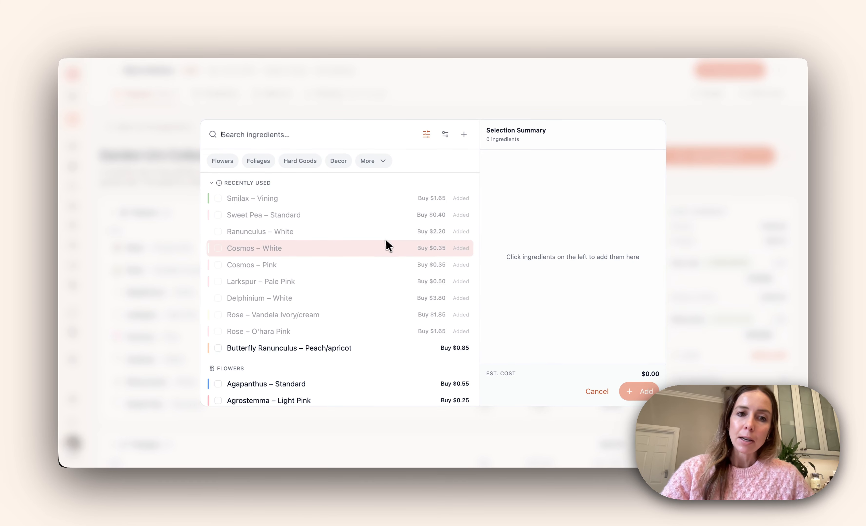
scroll(295, 252, "down", 1)
scroll(382, 242, "down", 5)
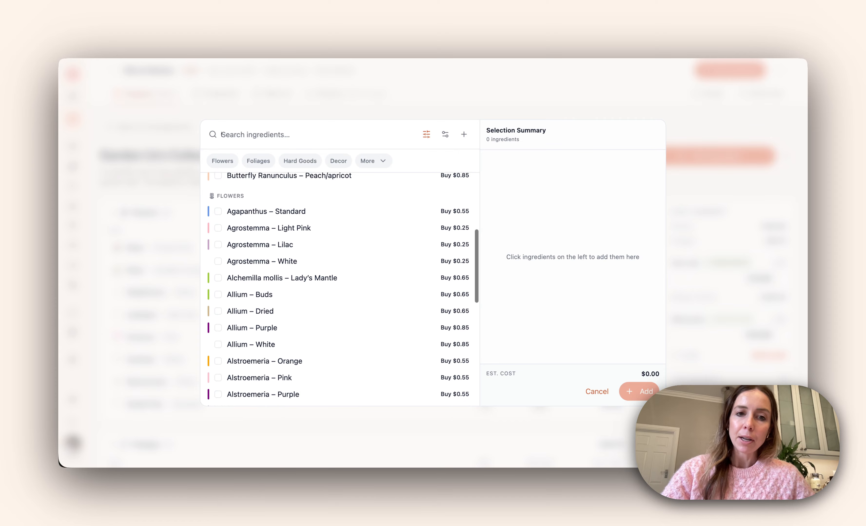
scroll(343, 294, "up", 5)
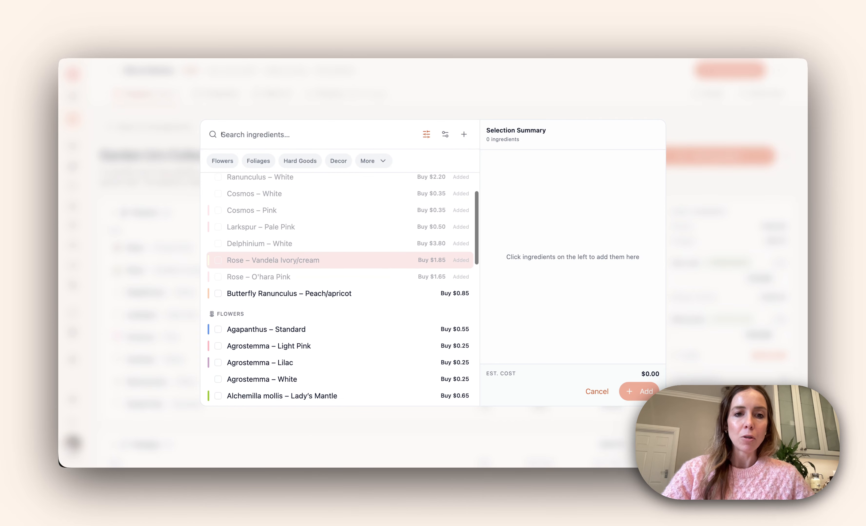
scroll(340, 297, "up", 1)
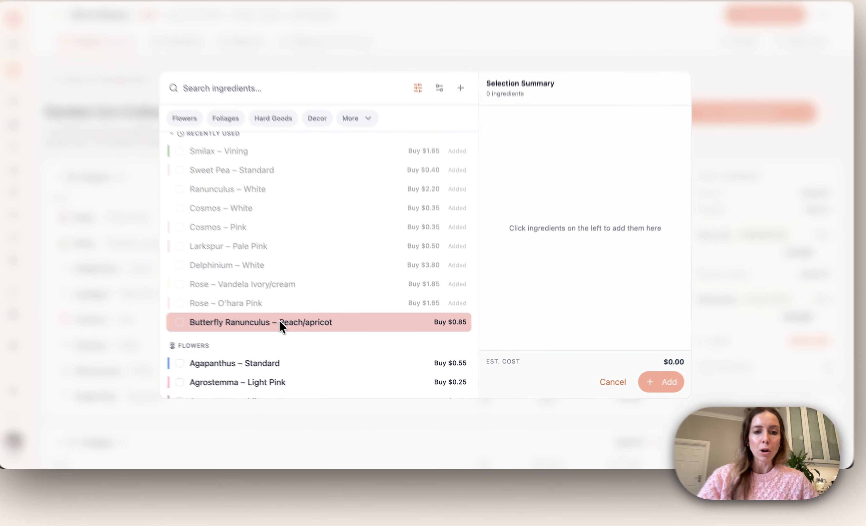
left_click(279, 322)
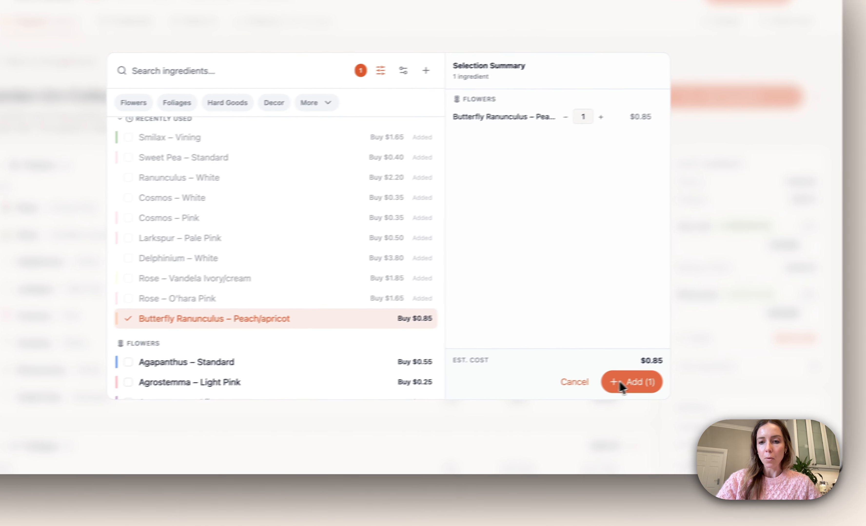
left_click(661, 382)
Set the Butterfly Ranunculus quantity to 13 in the arrangement's flower list
scroll(503, 367, "down", 5)
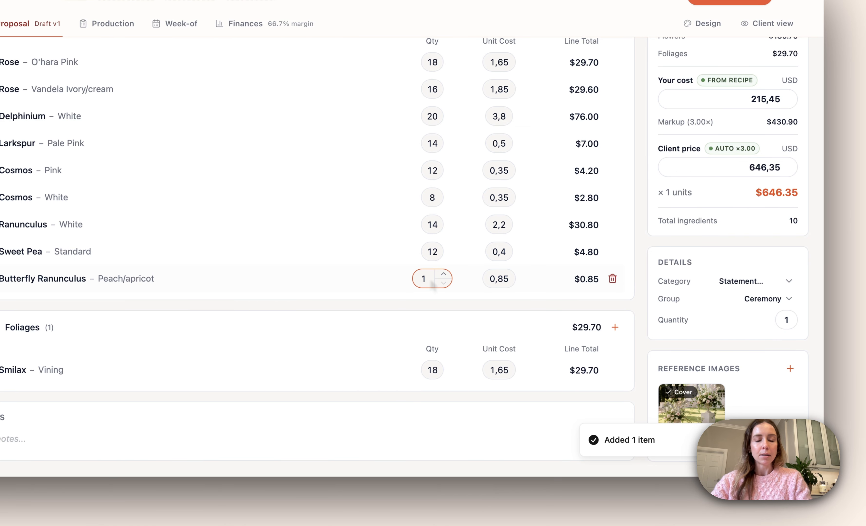
type("3")
left_click(632, 321)
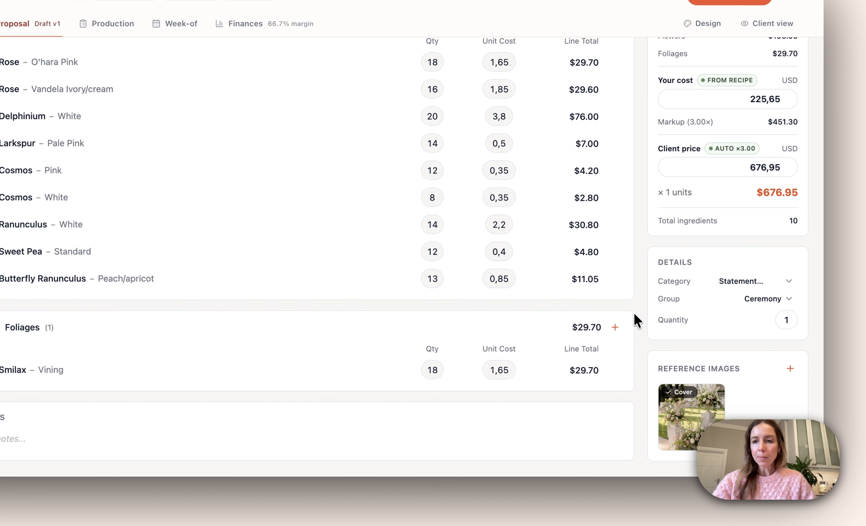
Override the Garden Urn Collection's client price with 700 USD in the cost summary
scroll(633, 318, "up", 4)
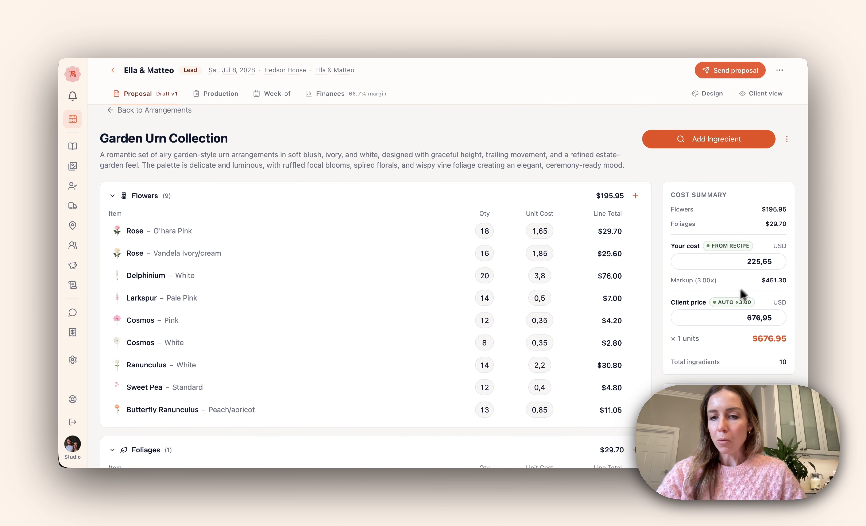
left_click(781, 319)
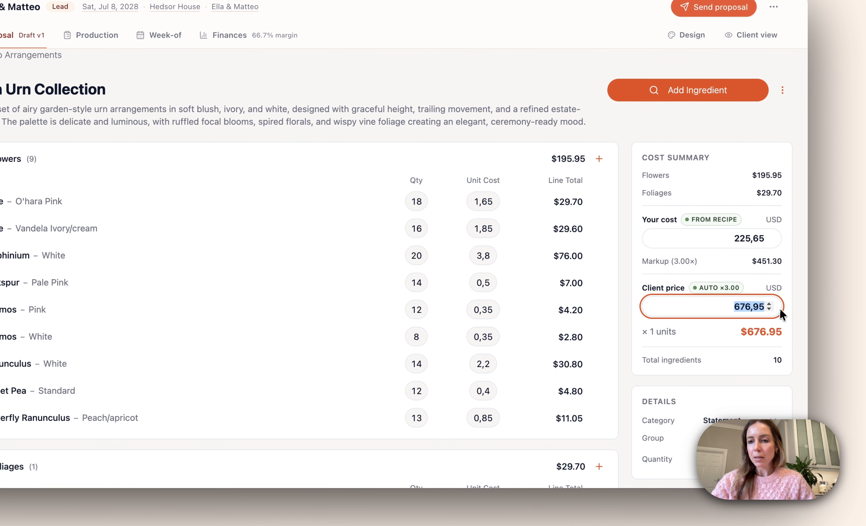
type("700")
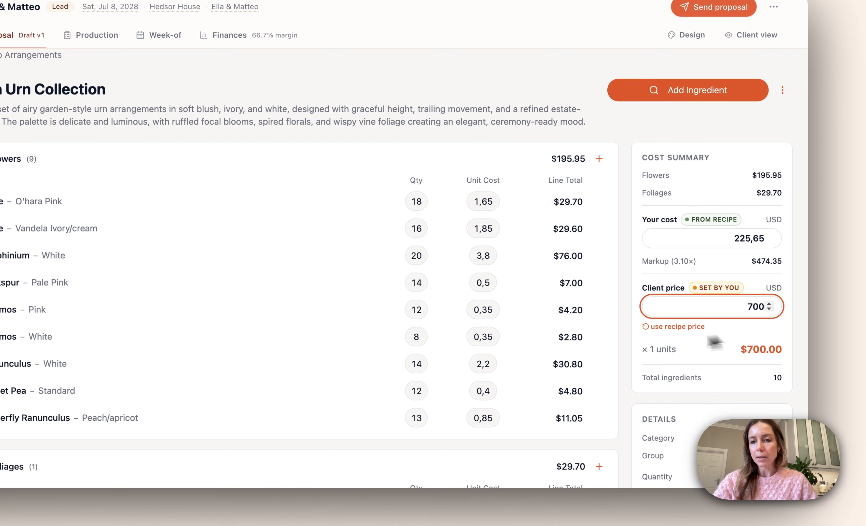
left_click(629, 348)
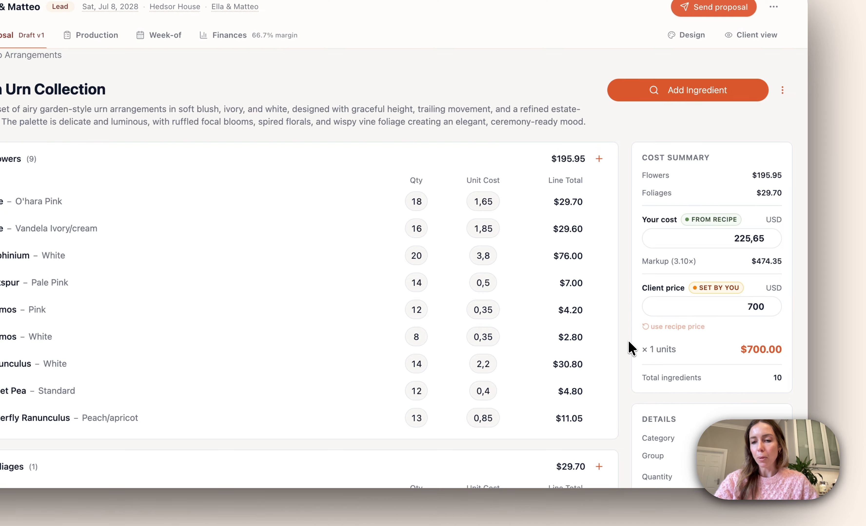
Revert the Garden Urn Collection's client price to the recipe price and return to the proposal's arrangements
left_click(673, 327)
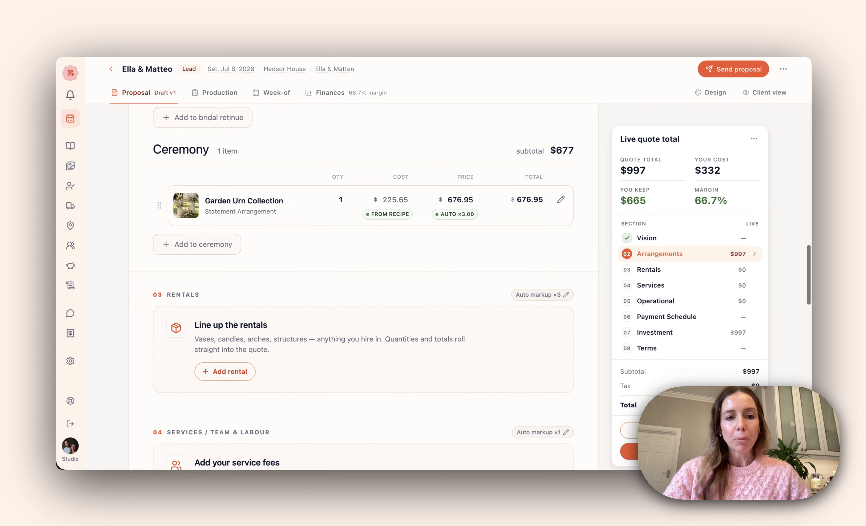
scroll(363, 287, "up", 4)
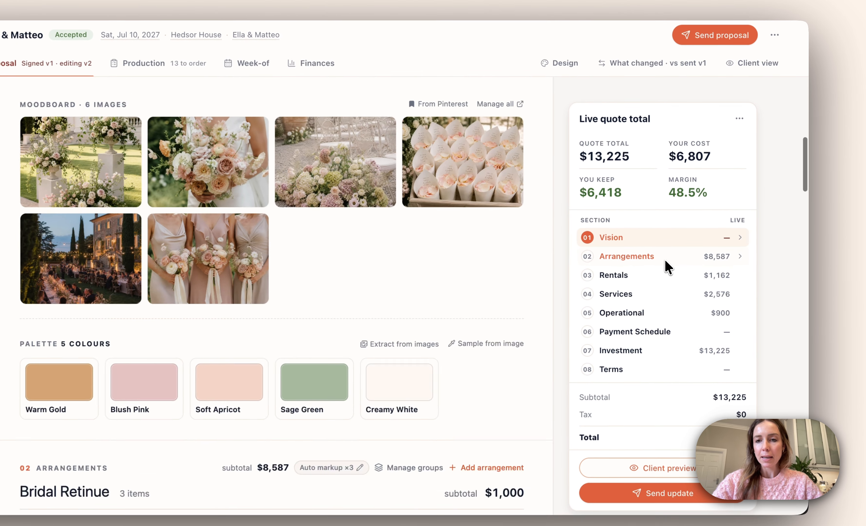
Review the accepted proposal's arrangements, rentals, services, operational costs, payment schedule, investment and agreement sections
left_click(666, 264)
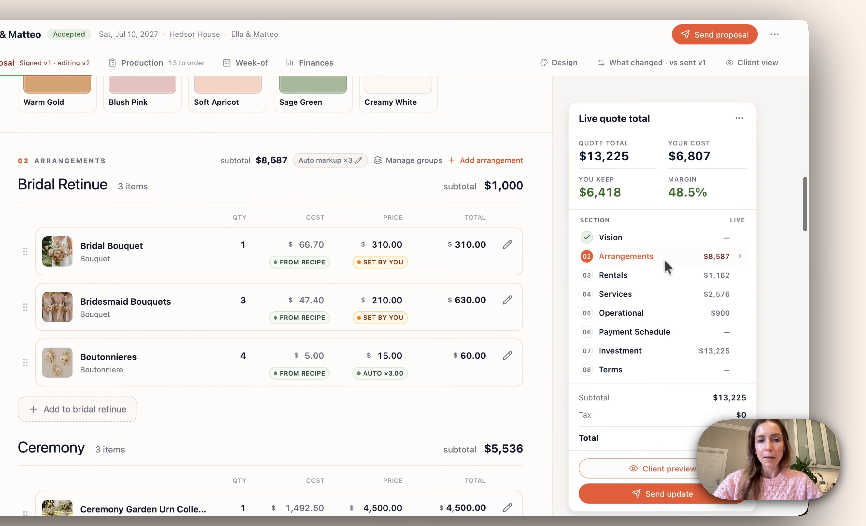
scroll(498, 284, "down", 3)
scroll(498, 284, "up", 2)
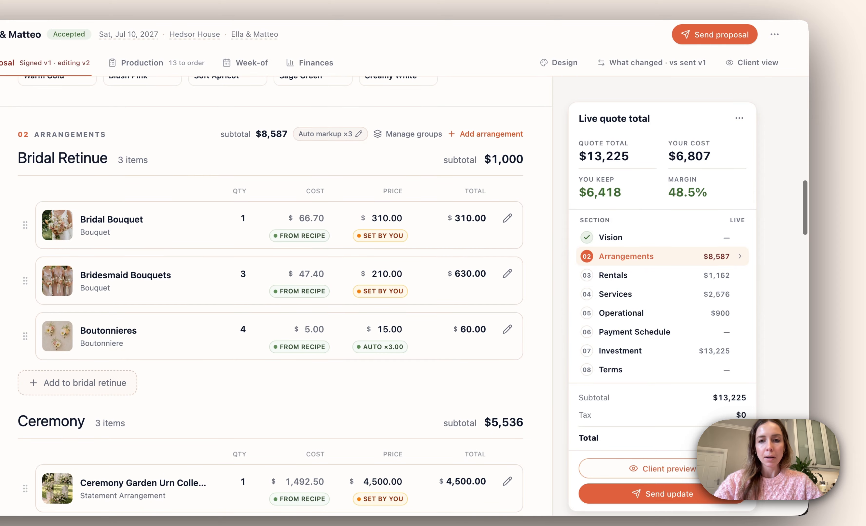
scroll(276, 296, "up", 1)
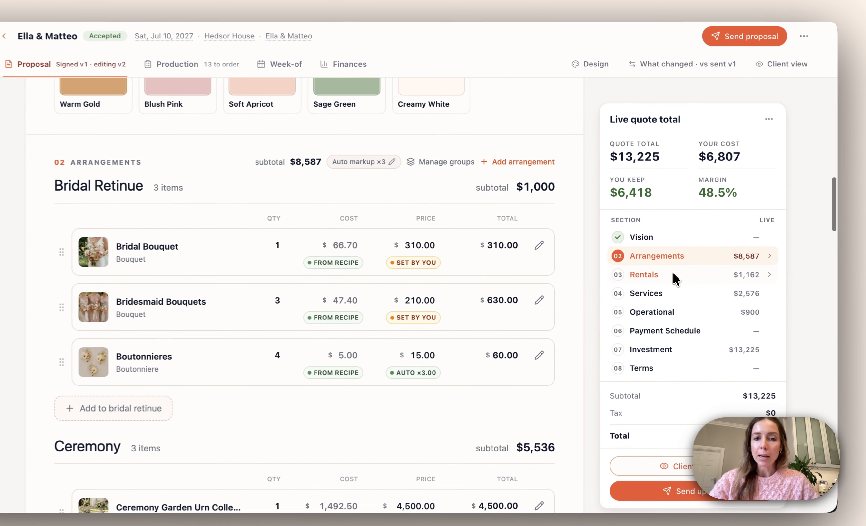
left_click(672, 272)
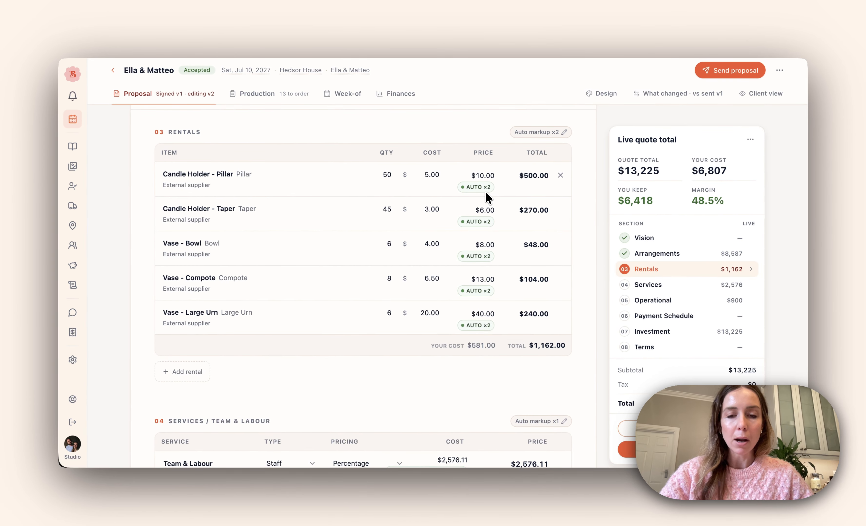
scroll(485, 192, "down", 3)
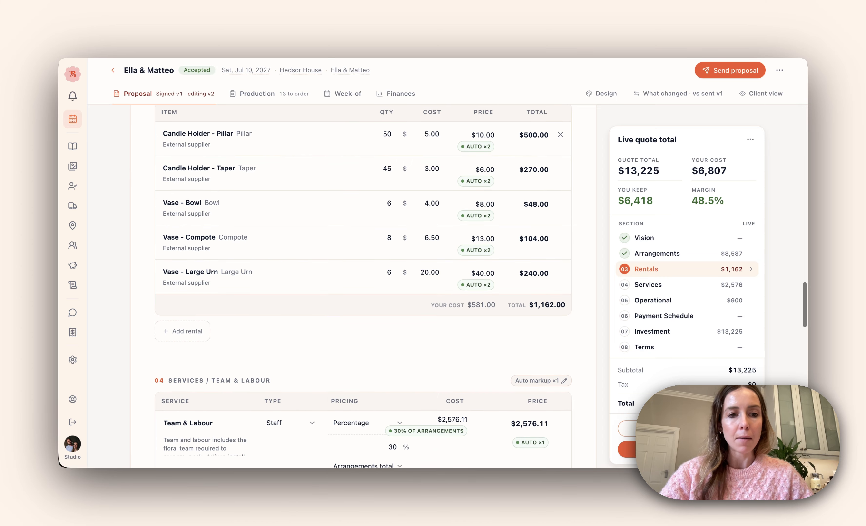
scroll(363, 284, "down", 10)
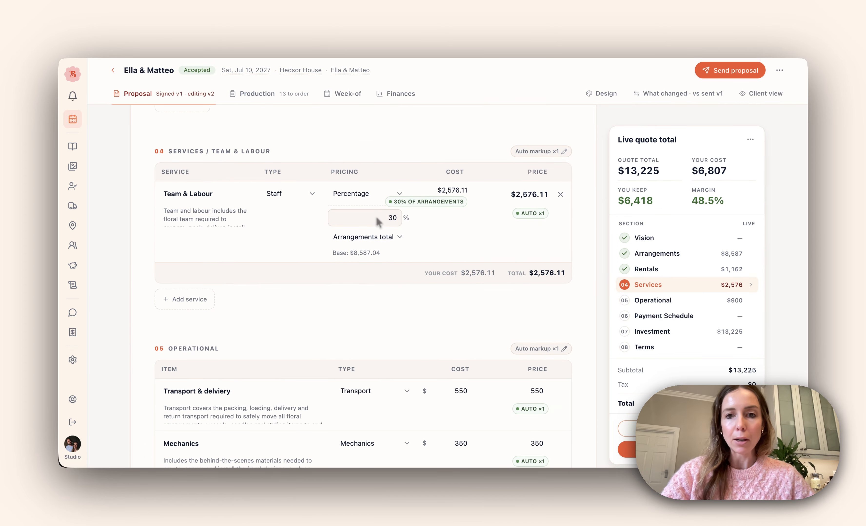
scroll(377, 222, "down", 5)
scroll(377, 222, "down", 3)
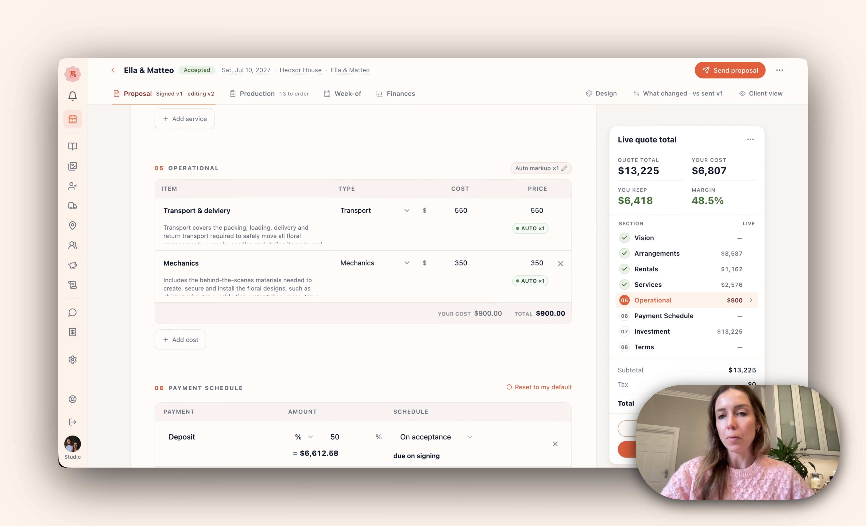
scroll(362, 283, "down", 3)
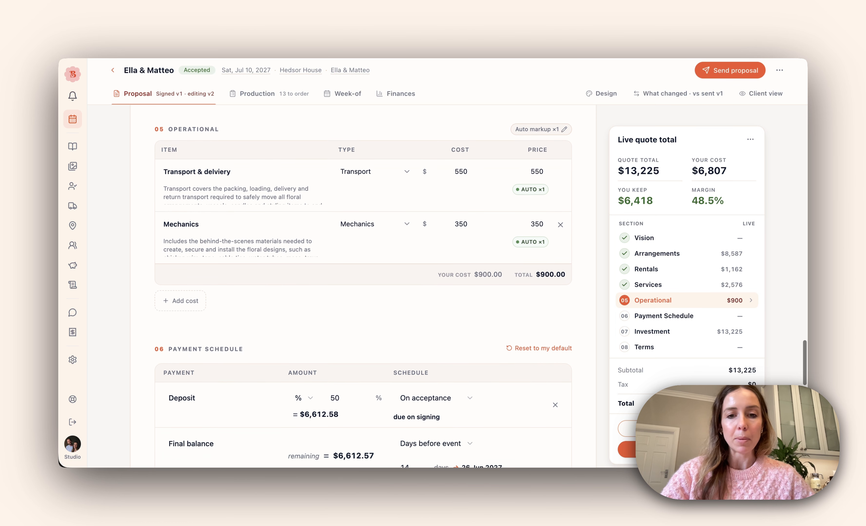
scroll(362, 286, "down", 5)
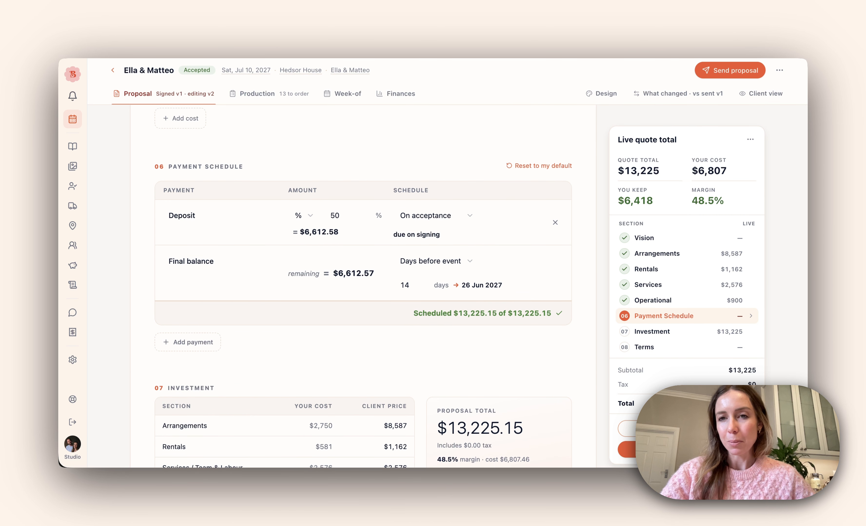
scroll(441, 340, "down", 3)
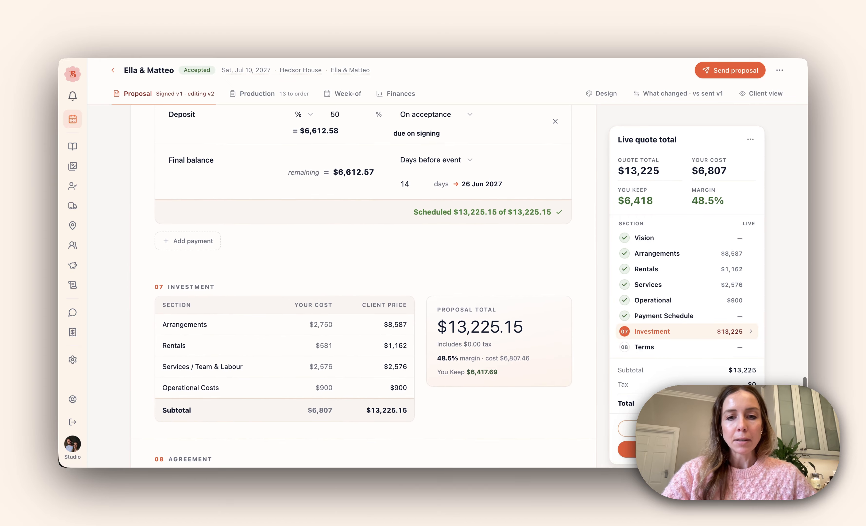
scroll(440, 337, "down", 4)
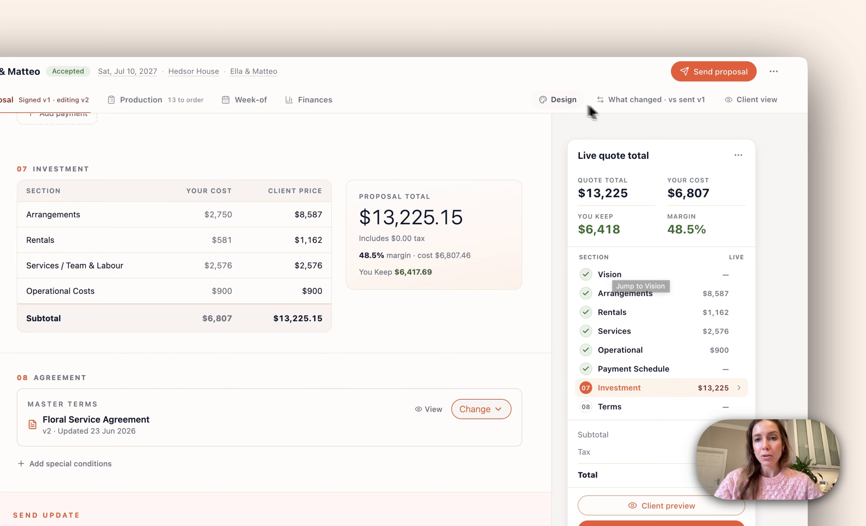
Open the proposal's design editor and replace the cover's petal cone photo with the event image of the ceremony couple
left_click(560, 101)
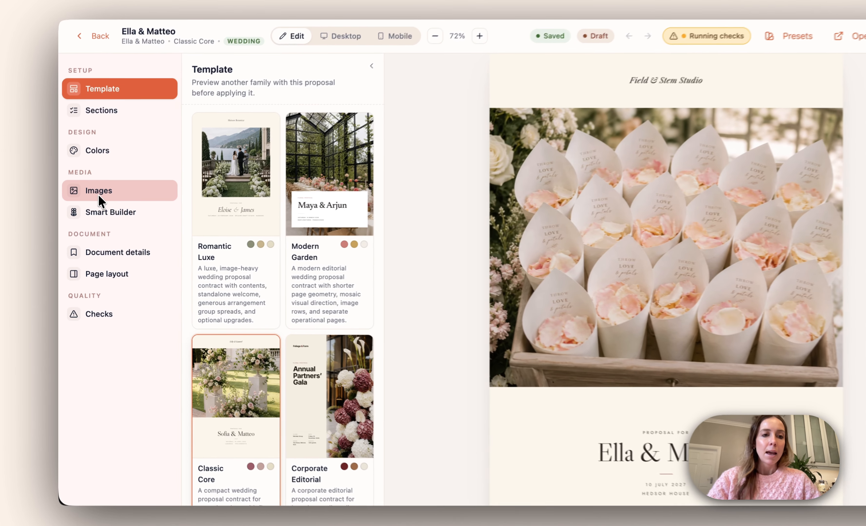
left_click(95, 204)
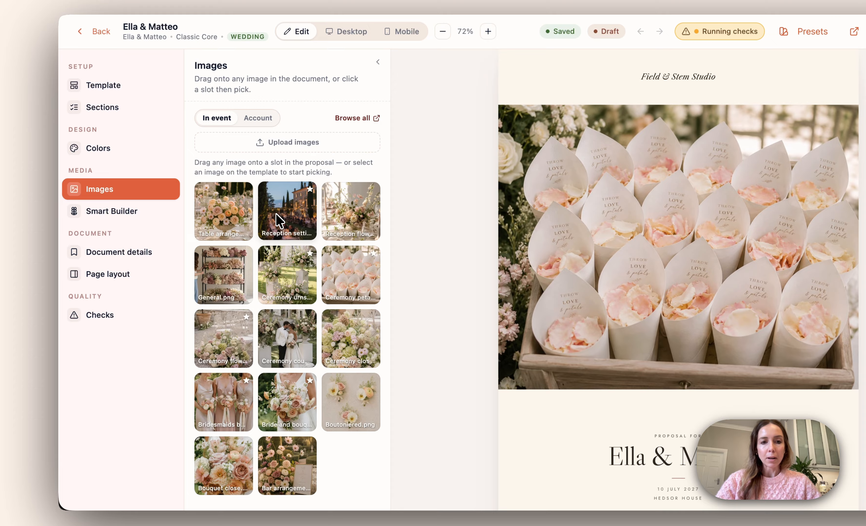
left_click_drag(285, 338, 586, 271)
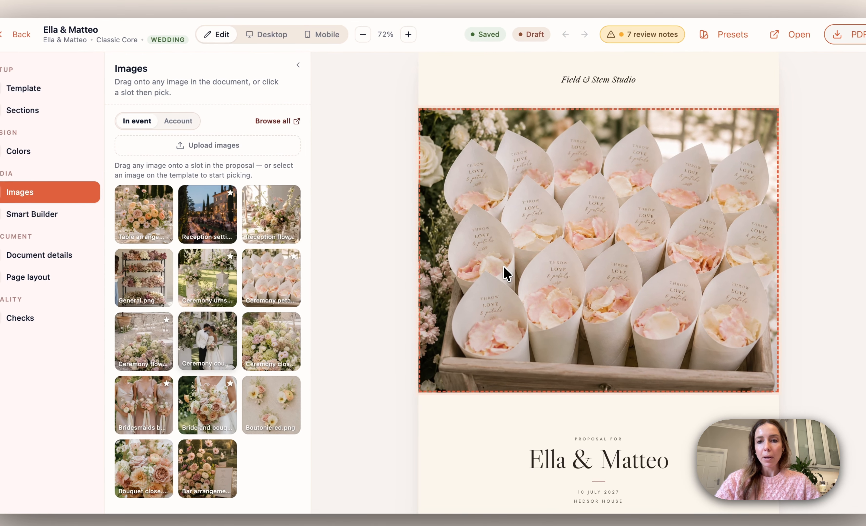
left_click_drag(507, 274, 503, 273)
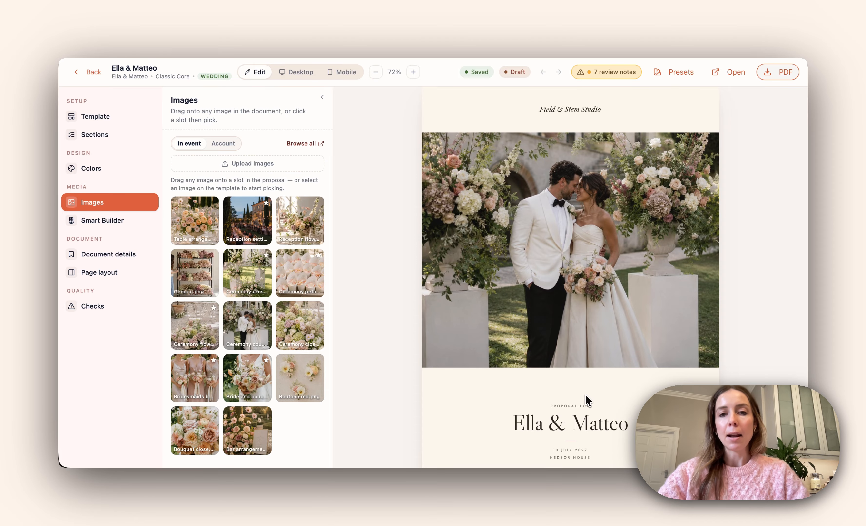
Review the designed proposal's cover, event overview and visual direction pages, including the mood images and colour palette
scroll(381, 292, "down", 2)
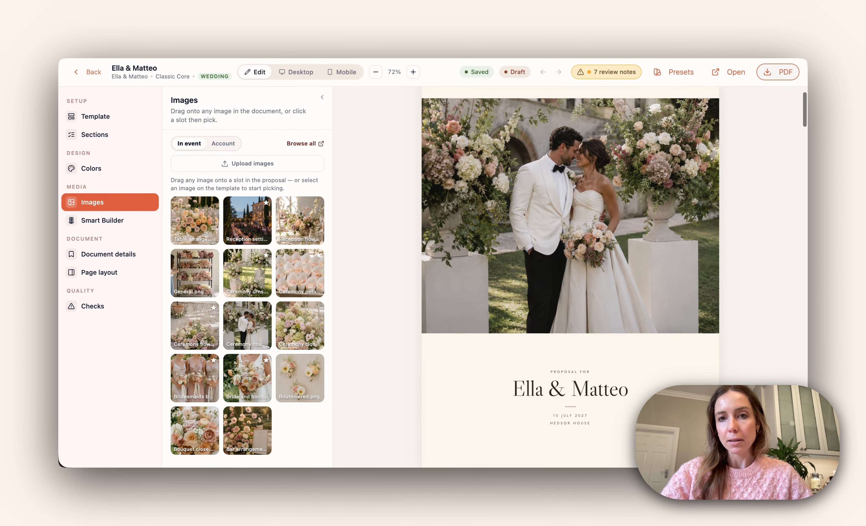
scroll(570, 248, "down", 2)
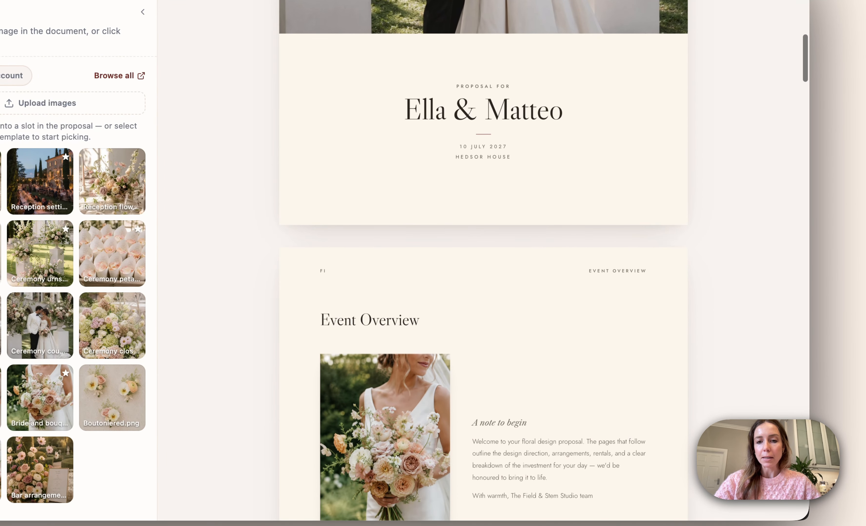
scroll(224, 279, "down", 8)
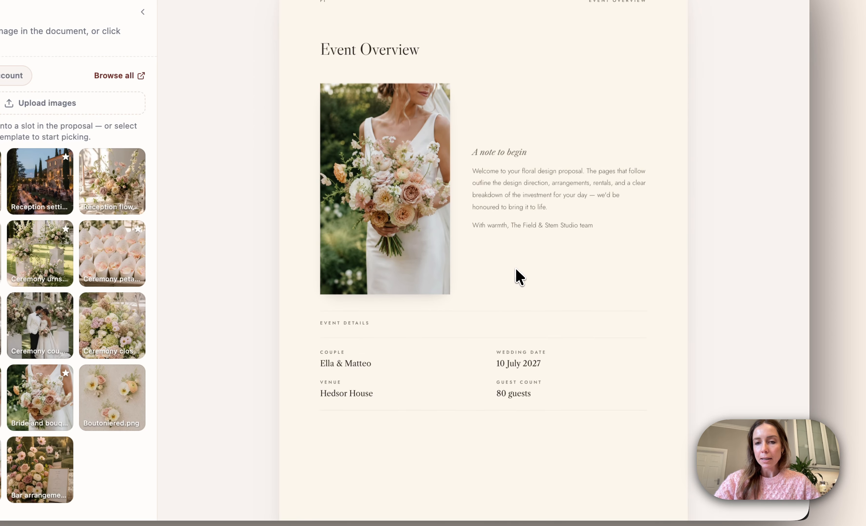
scroll(518, 277, "down", 5)
scroll(518, 277, "down", 3)
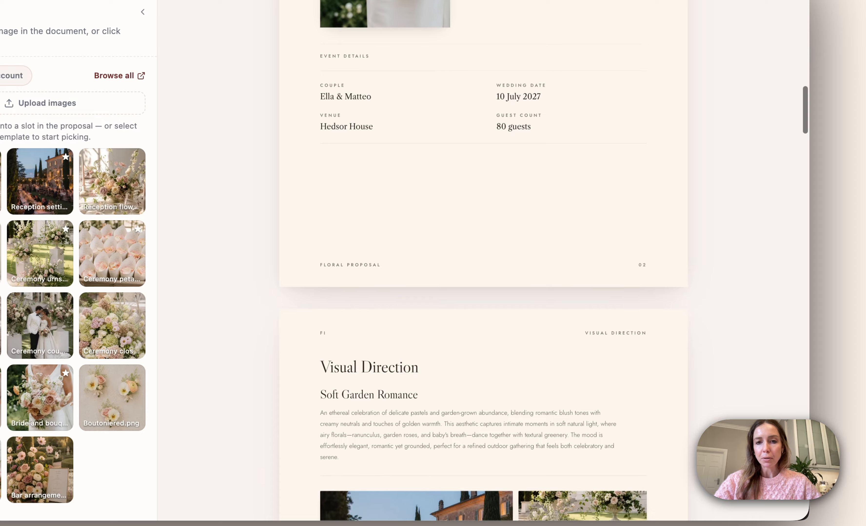
scroll(518, 277, "down", 6)
scroll(503, 279, "down", 4)
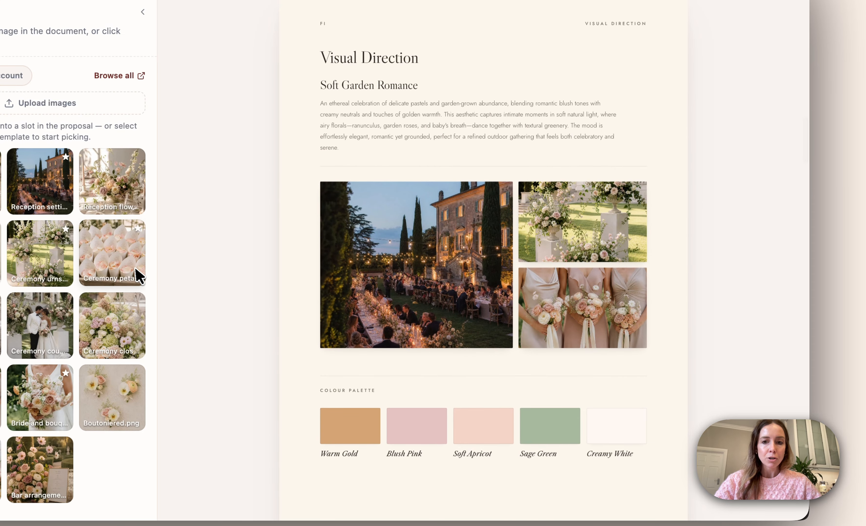
scroll(363, 323, "down", 4)
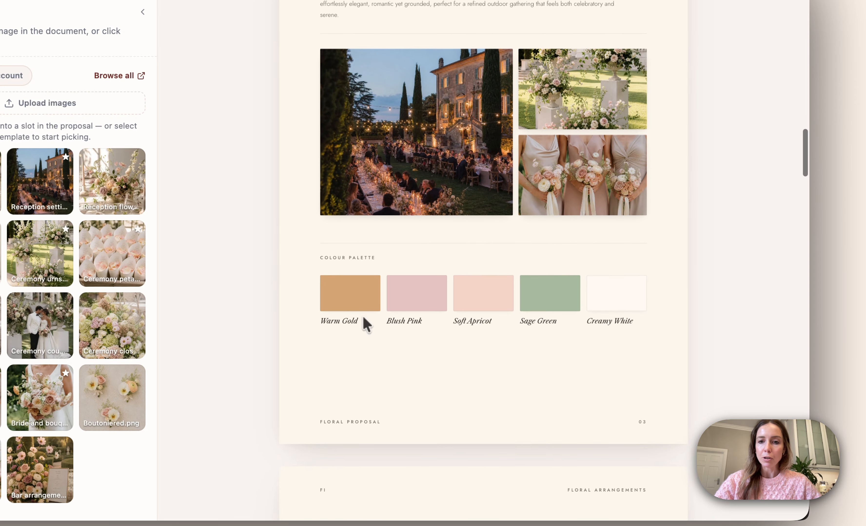
Review the designed proposal's floral arrangements, rentals, services, operational costs and investment summary pages with the payment schedule
scroll(365, 324, "down", 8)
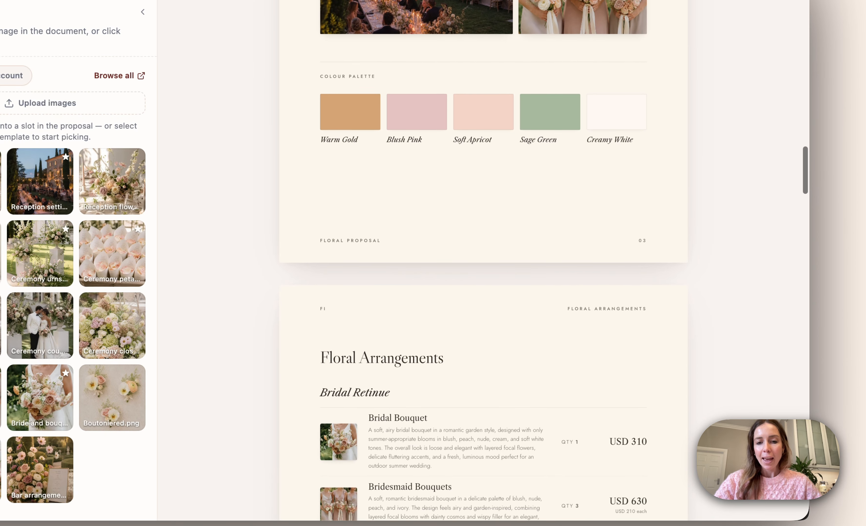
scroll(365, 324, "down", 1)
scroll(366, 322, "down", 5)
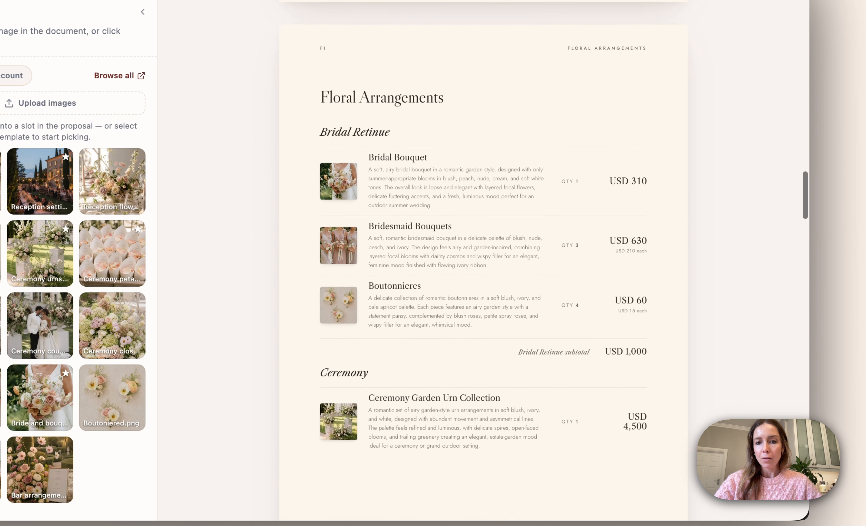
scroll(365, 323, "down", 10)
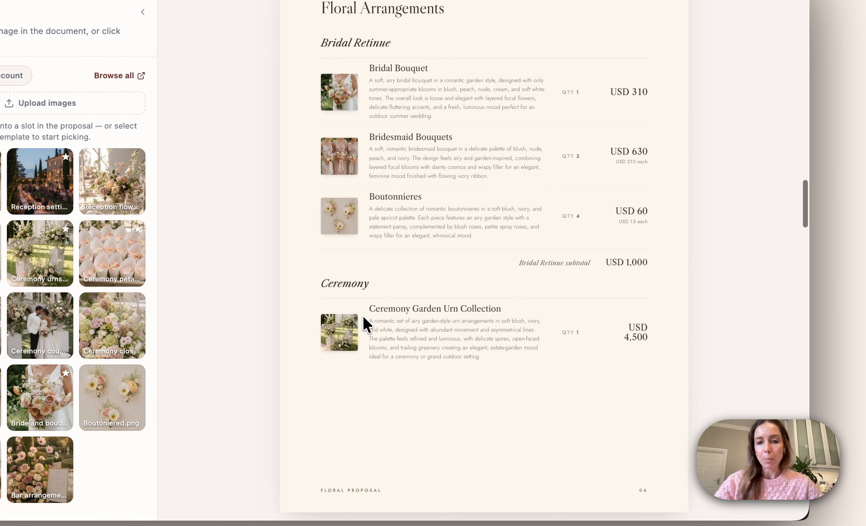
scroll(365, 324, "down", 10)
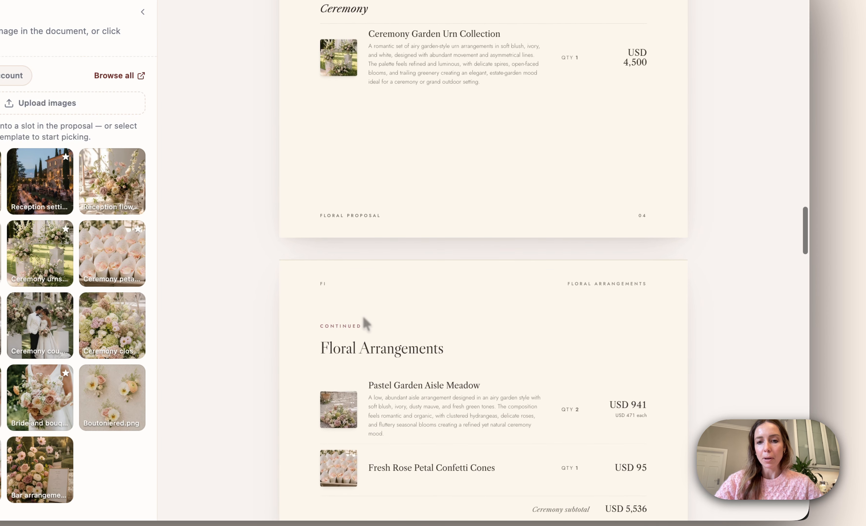
scroll(365, 324, "down", 18)
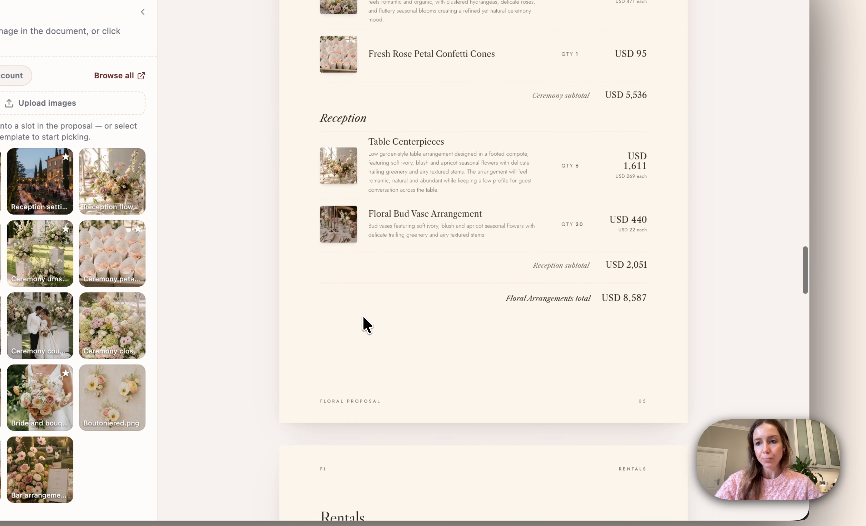
scroll(365, 323, "down", 10)
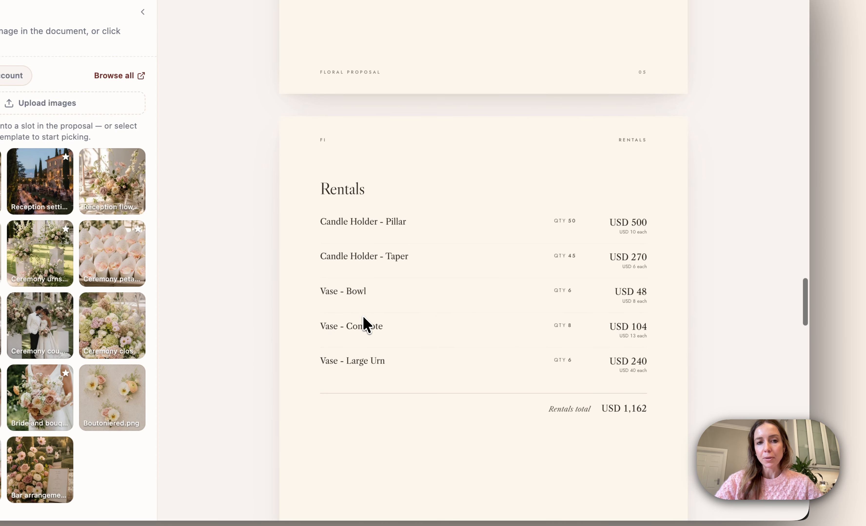
scroll(365, 323, "down", 15)
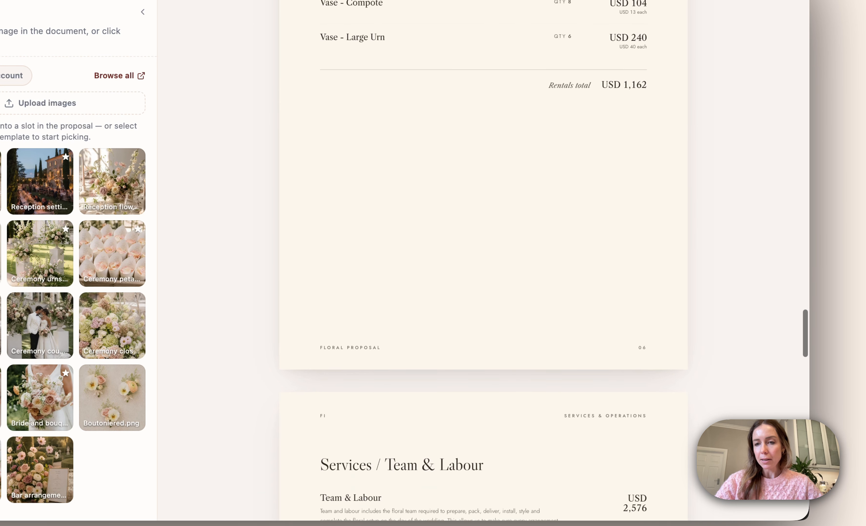
scroll(367, 324, "down", 1)
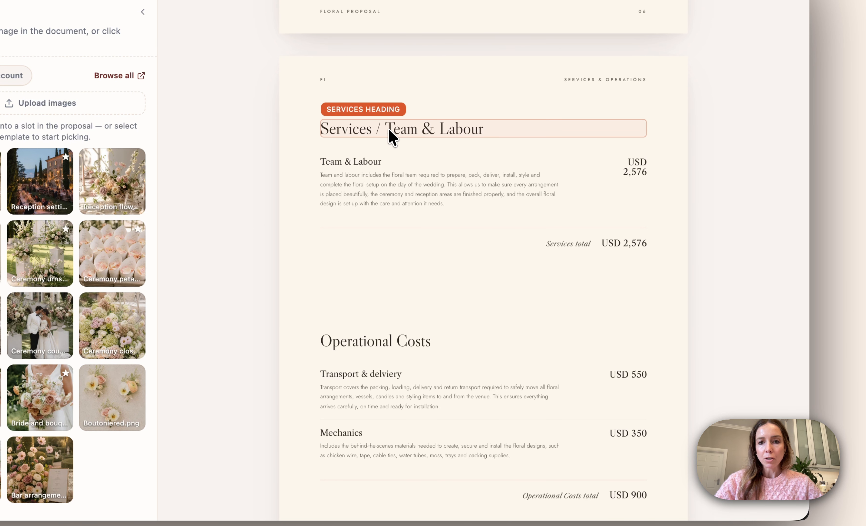
scroll(388, 136, "down", 9)
scroll(388, 135, "down", 13)
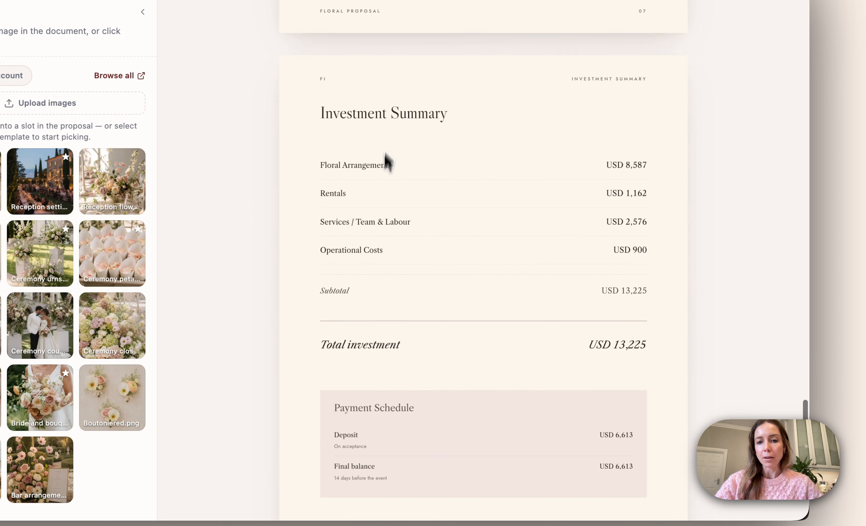
scroll(373, 268, "down", 5)
scroll(372, 269, "up", 1)
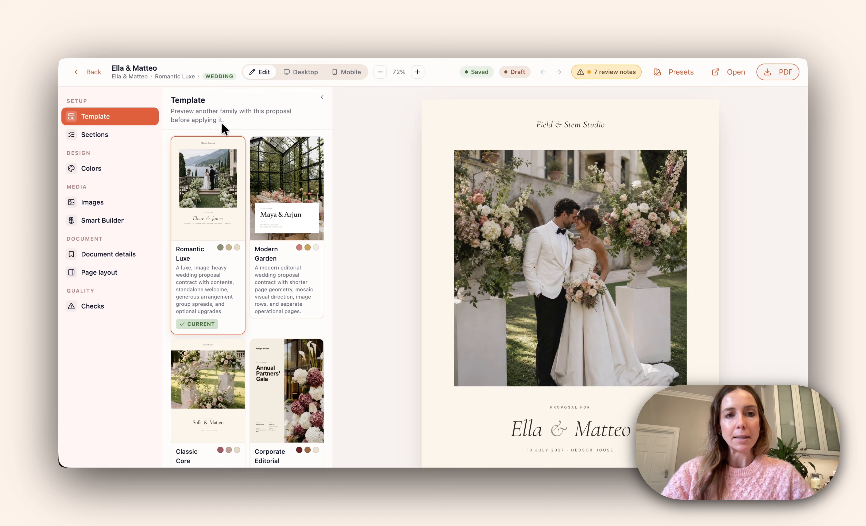
Examine the available proposal template families and the option to save the current design as a reusable preset
scroll(247, 299, "down", 3)
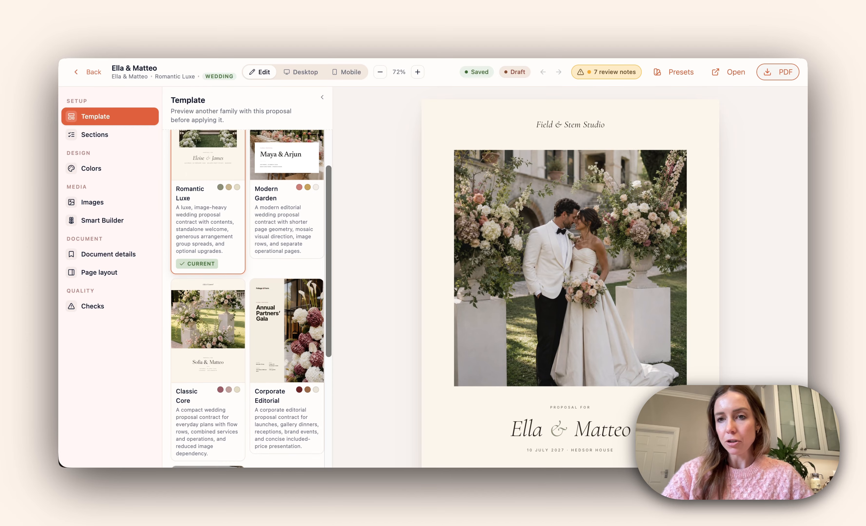
scroll(247, 299, "down", 3)
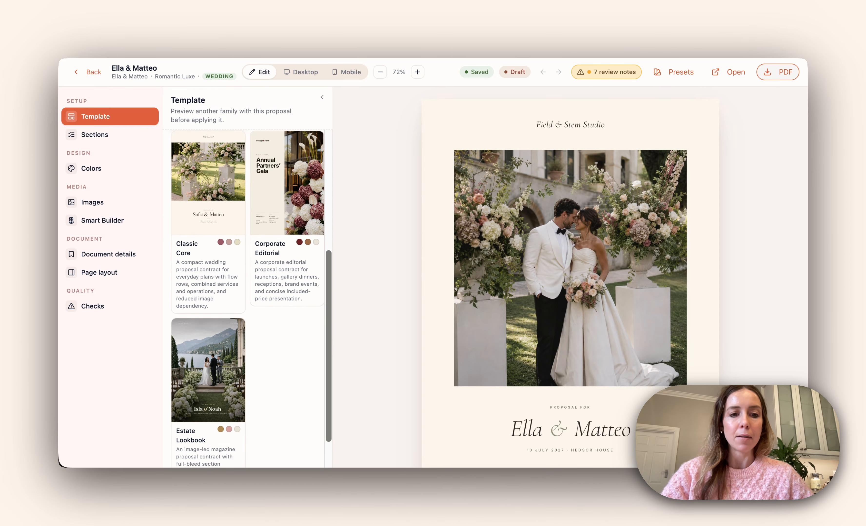
scroll(246, 299, "up", 6)
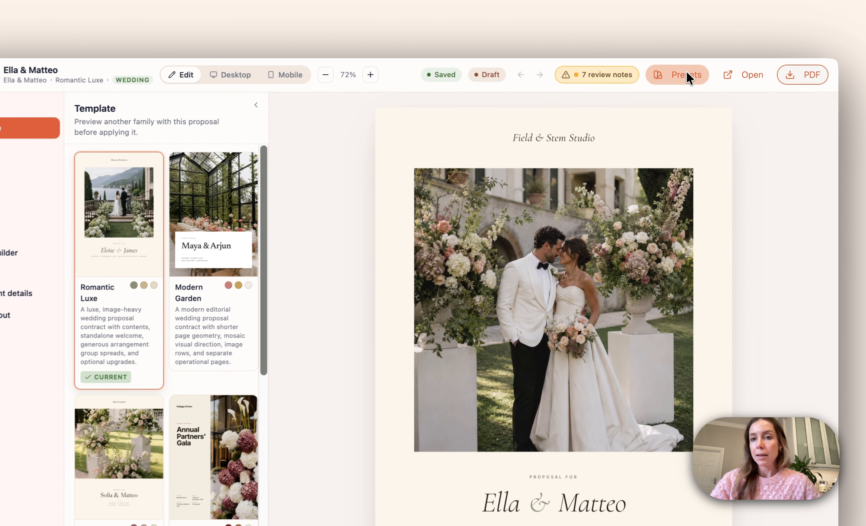
left_click(682, 73)
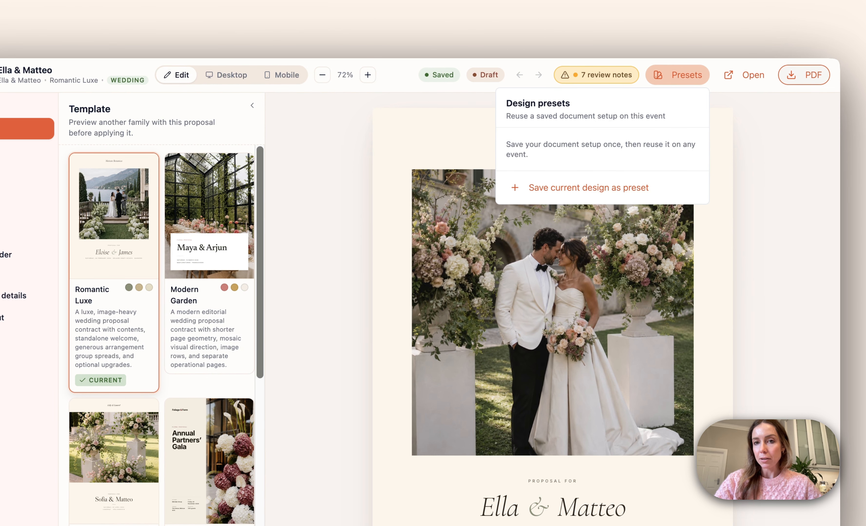
left_click(677, 75)
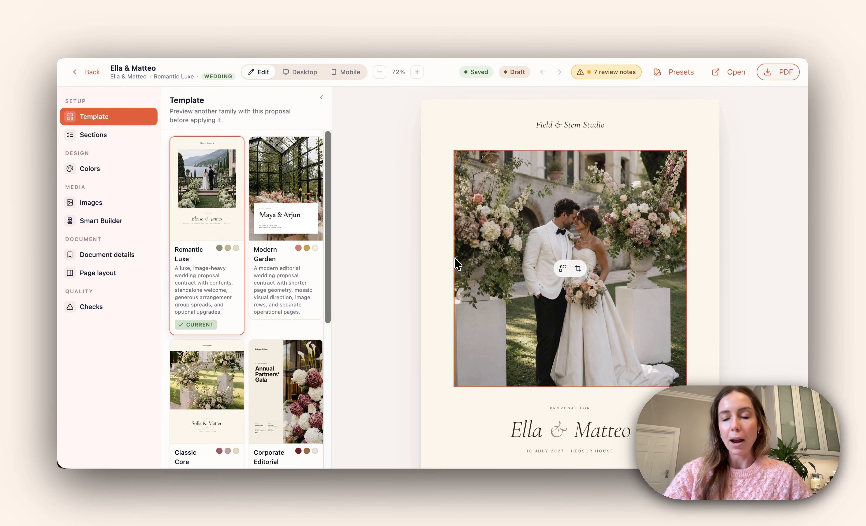
Review the designed proposal's cover, welcome and contents pages through to the event overview heading
scroll(552, 312, "down", 1)
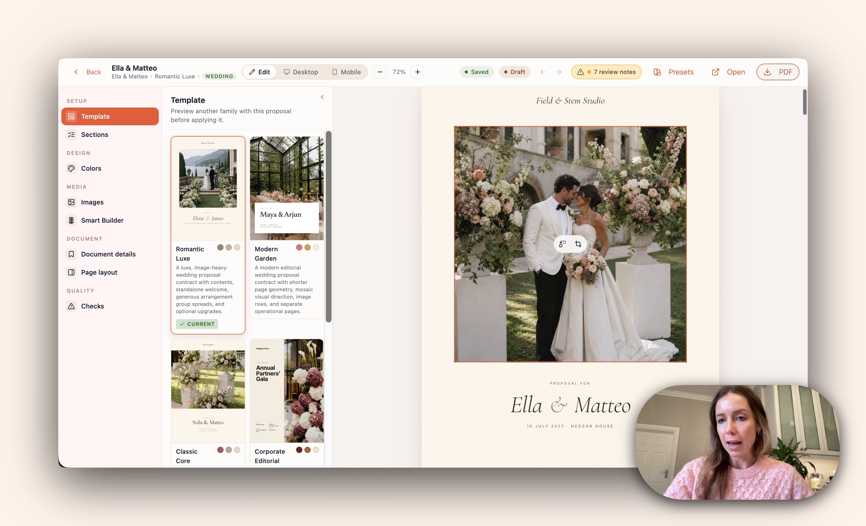
scroll(570, 244, "down", 4)
scroll(459, 265, "down", 2)
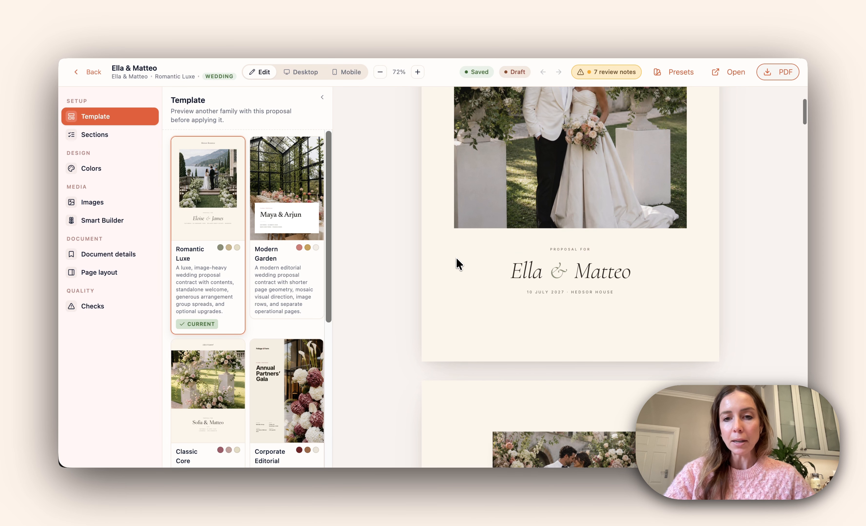
scroll(570, 276, "down", 10)
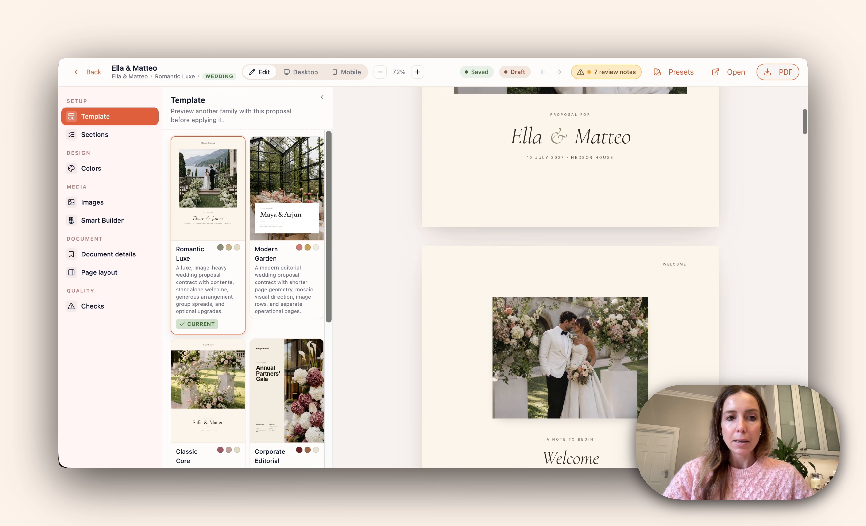
scroll(570, 277, "down", 8)
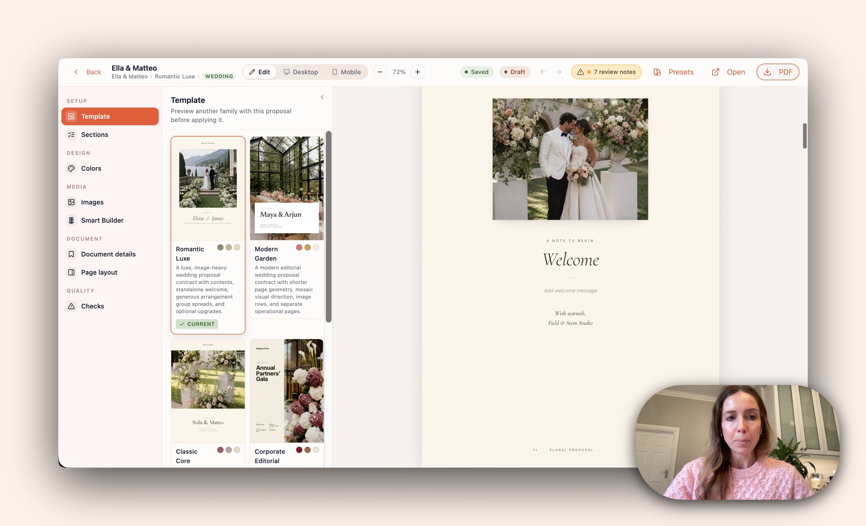
scroll(459, 265, "down", 7)
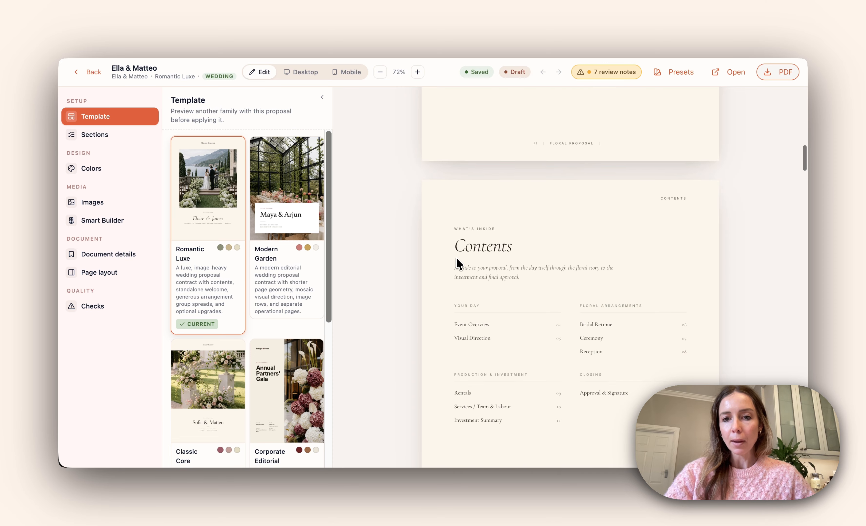
scroll(459, 264, "down", 9)
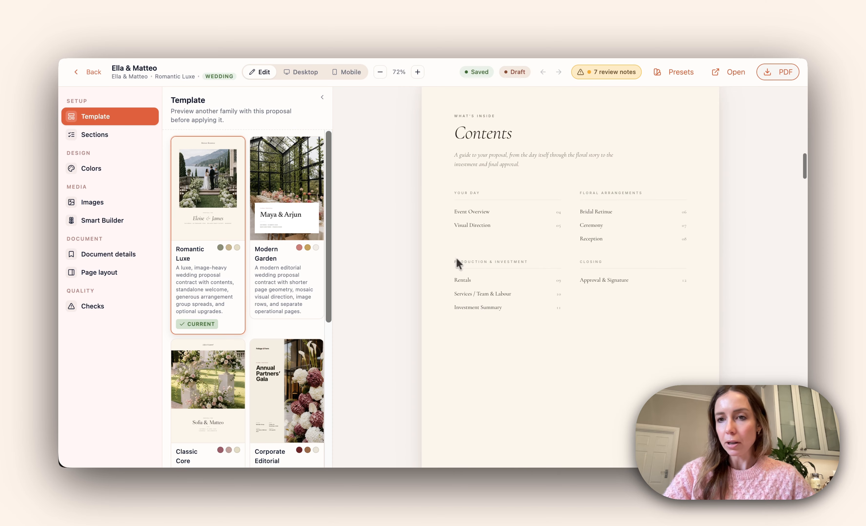
scroll(459, 265, "down", 8)
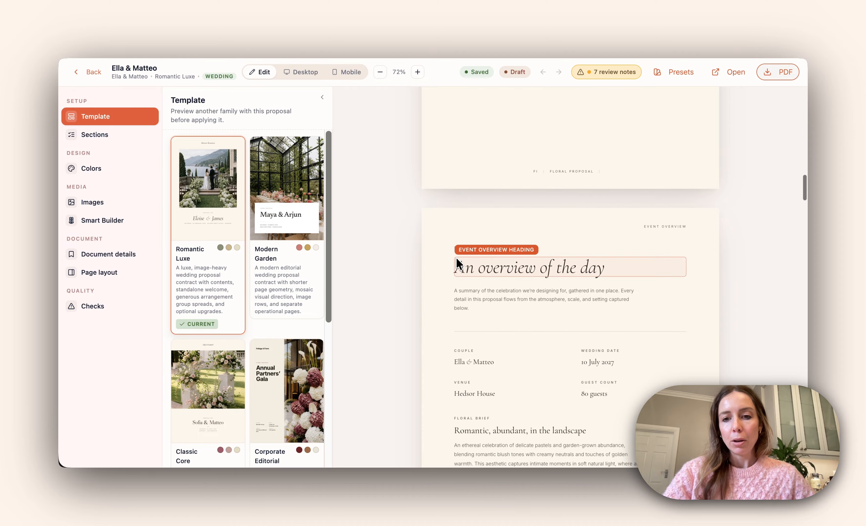
Adjust the crop zoom of the large evening dinner photo on the Visual Direction page
scroll(457, 264, "down", 11)
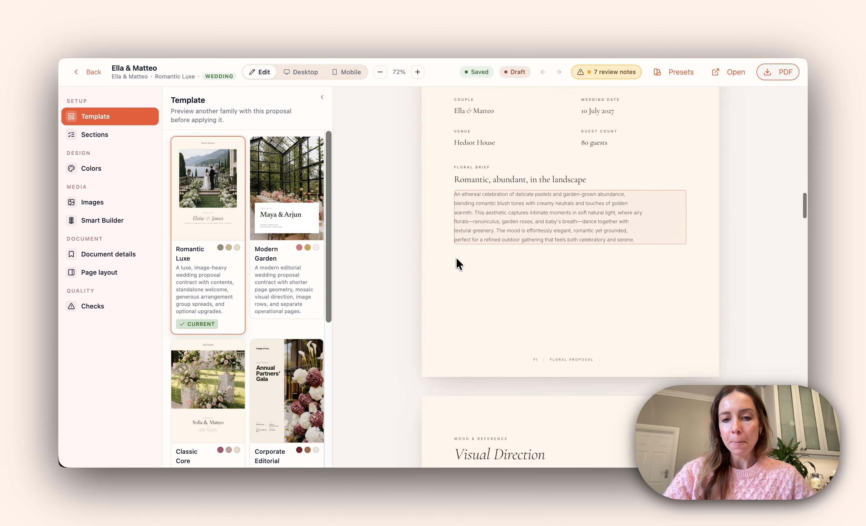
scroll(459, 264, "down", 8)
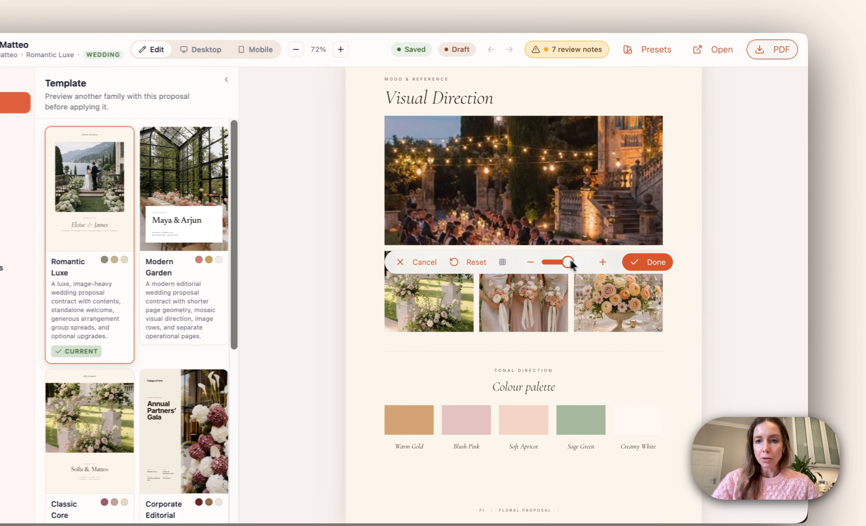
left_click_drag(568, 261, 518, 261)
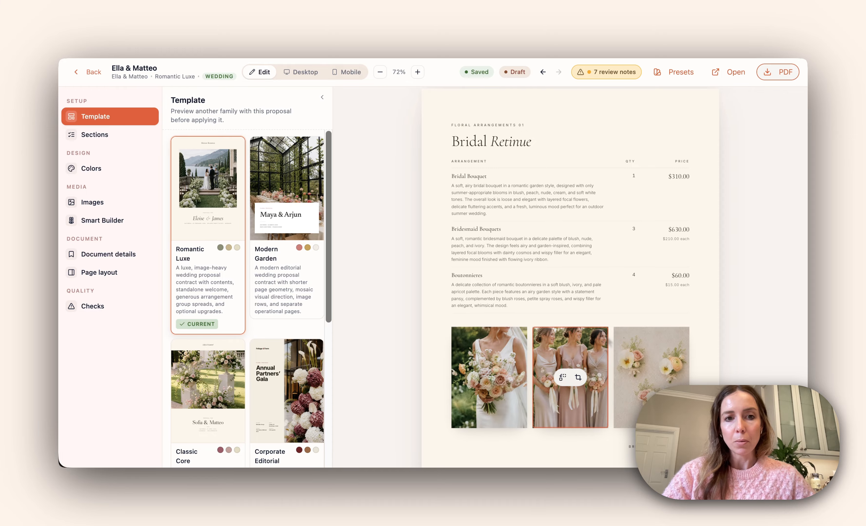
Review the Bridal Retinue, Ceremony and Reception arrangement pages with their descriptions, prices and photos
scroll(607, 344, "down", 3)
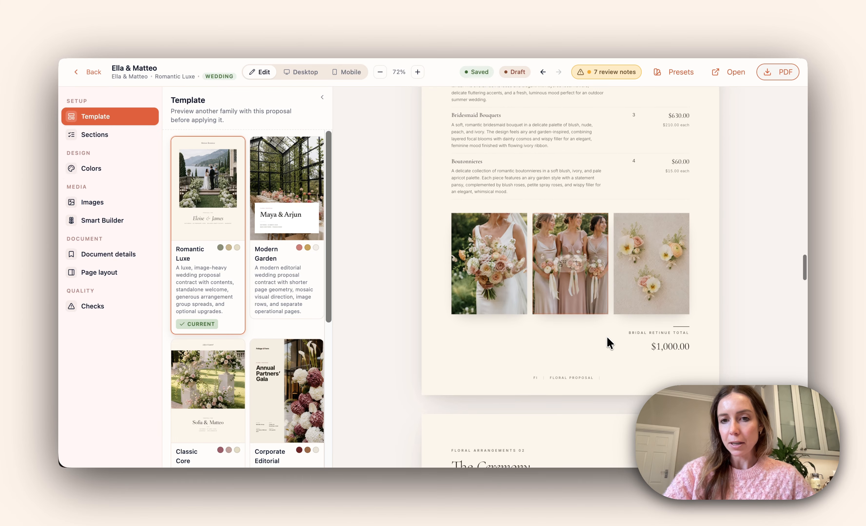
scroll(609, 344, "down", 4)
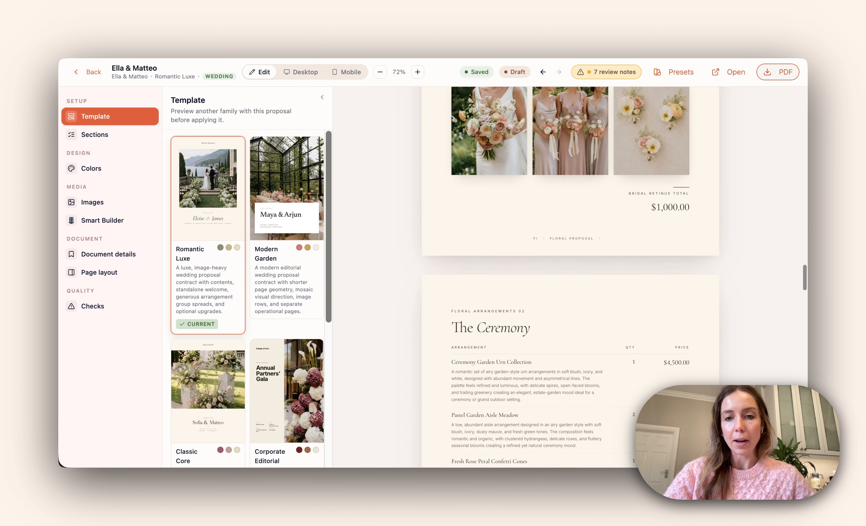
scroll(607, 343, "down", 5)
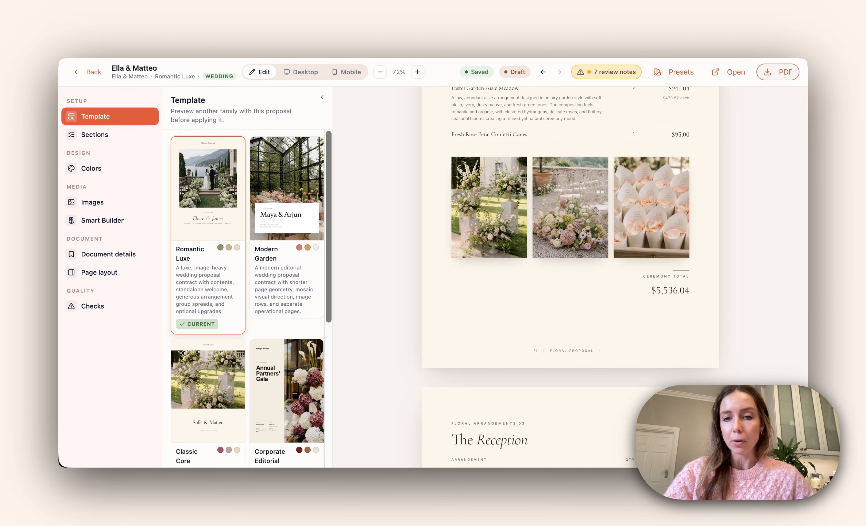
scroll(570, 249, "down", 5)
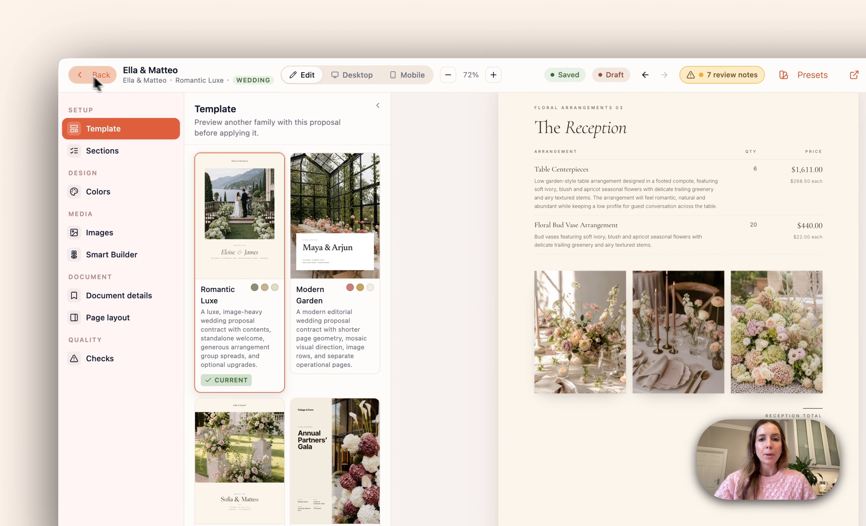
Leave the design editor for the event's proposal and open its sending options
left_click(89, 72)
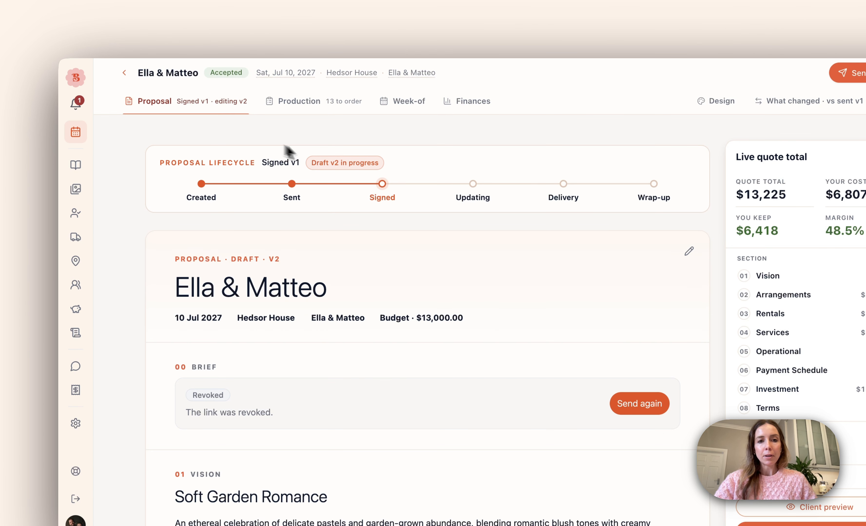
scroll(386, 264, "down", 2)
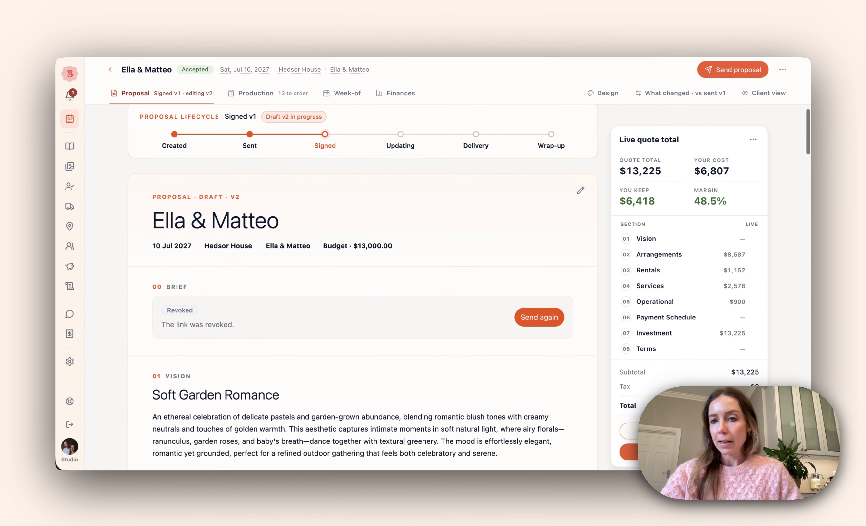
scroll(448, 225, "up", 1)
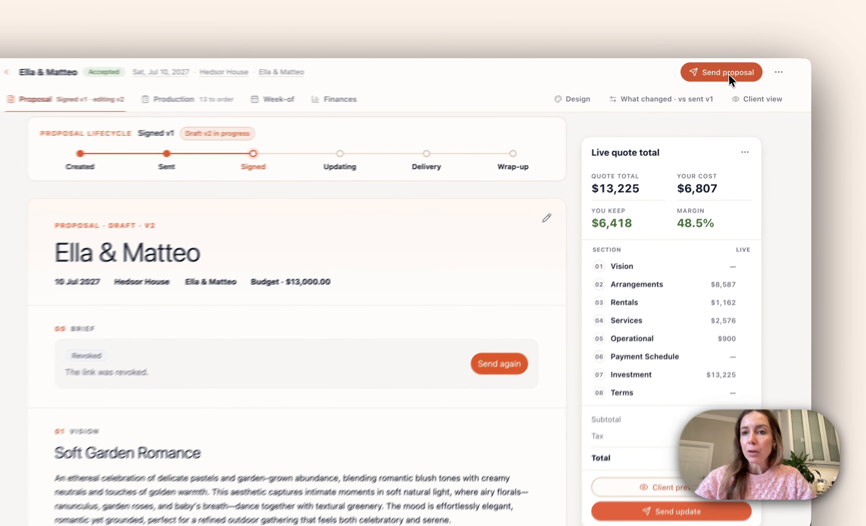
left_click(729, 70)
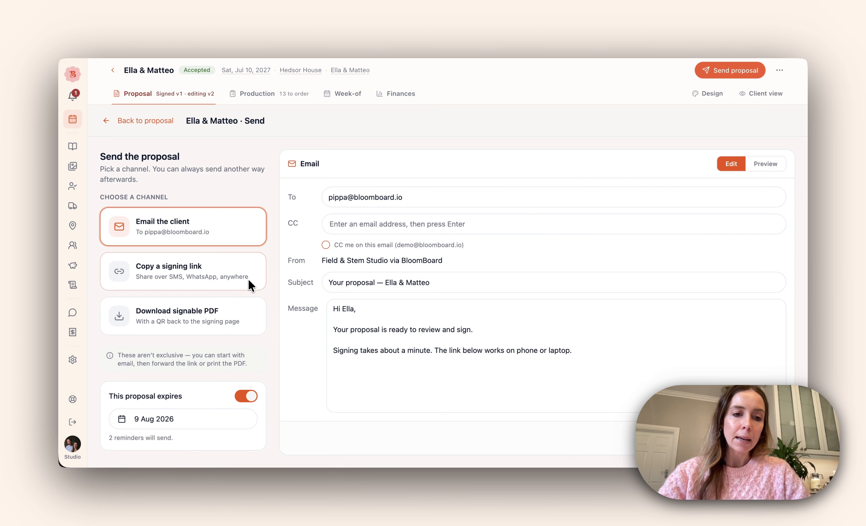
Turn the proposal's expiry deadline off and back on
scroll(213, 337, "down", 1)
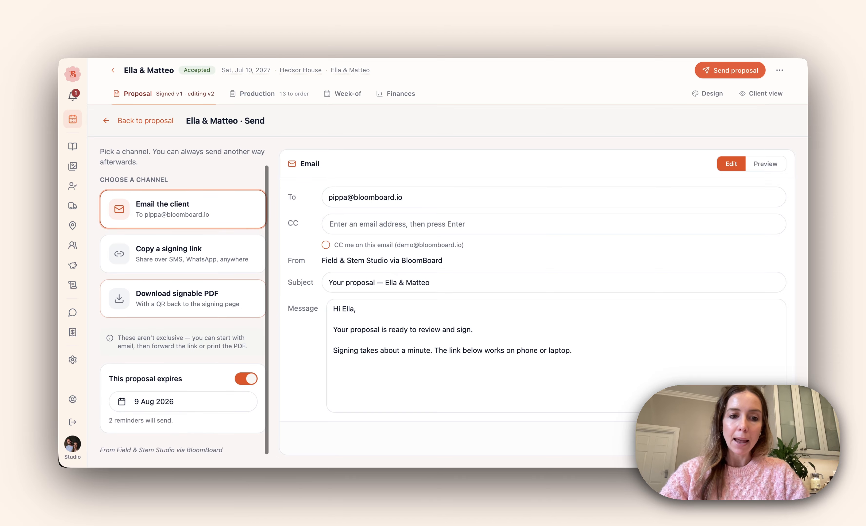
left_click(246, 379)
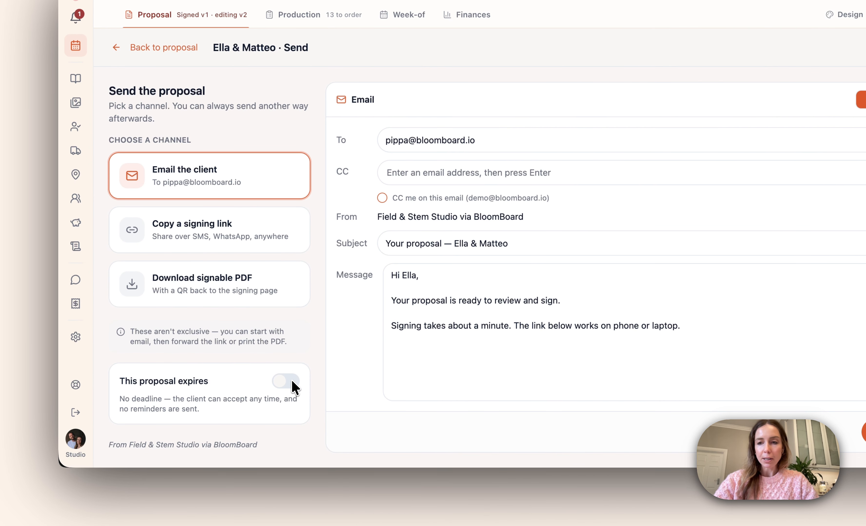
left_click(292, 381)
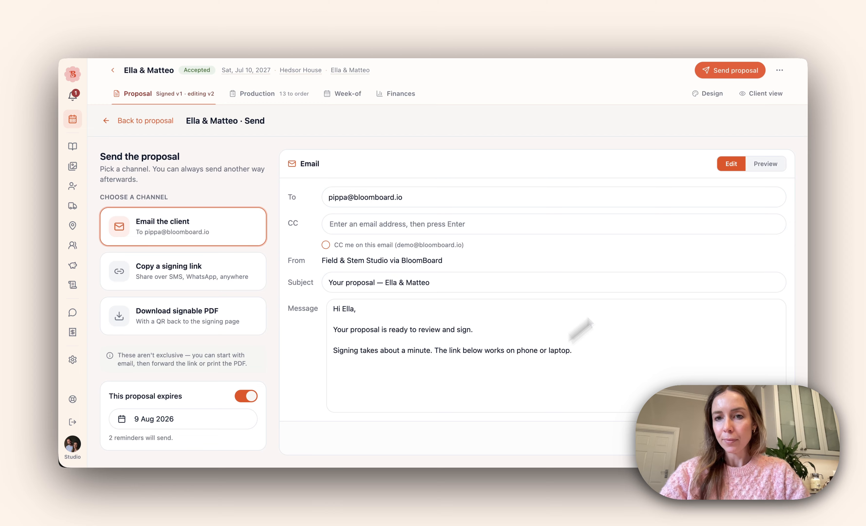
Preview the email that delivers the proposal to the client
left_click(771, 167)
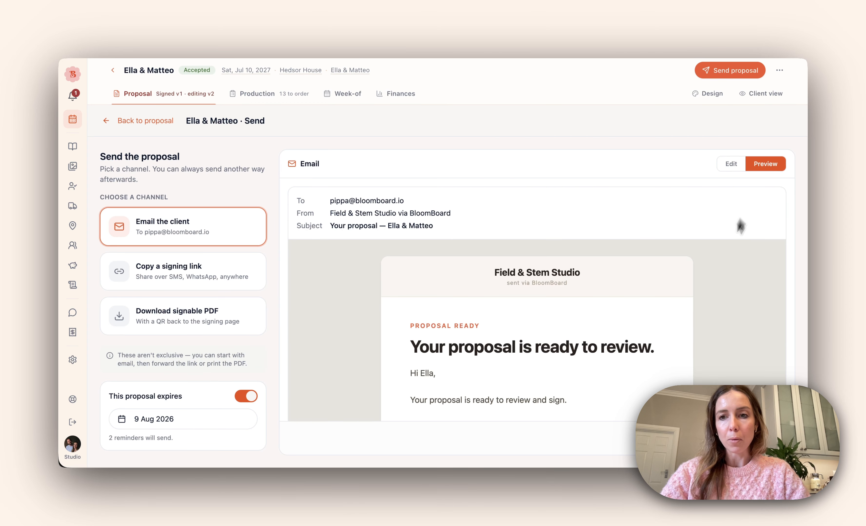
scroll(713, 275, "down", 4)
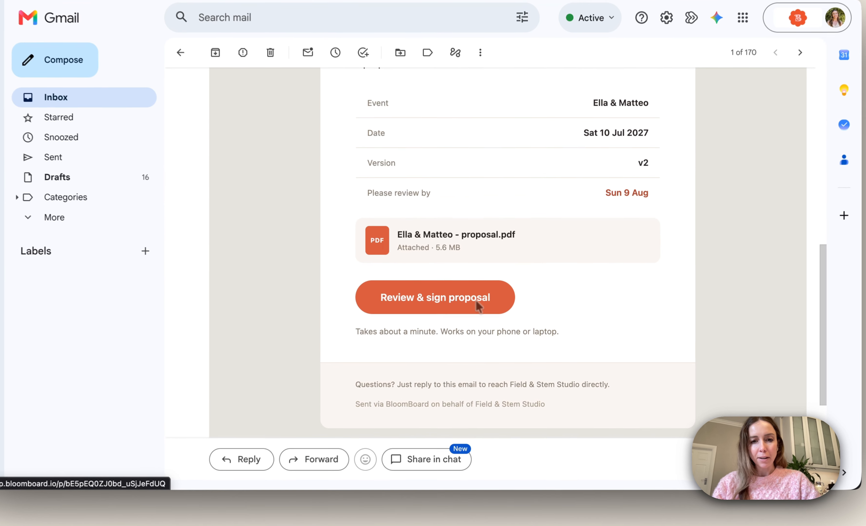
Open the proposal from the client's email for signing and look through its cover and Welcome pages
left_click(486, 311)
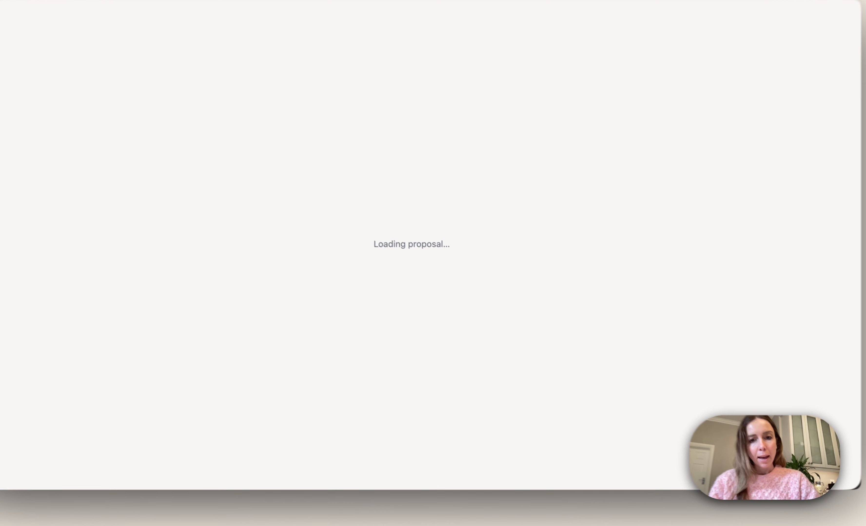
scroll(432, 249, "down", 5)
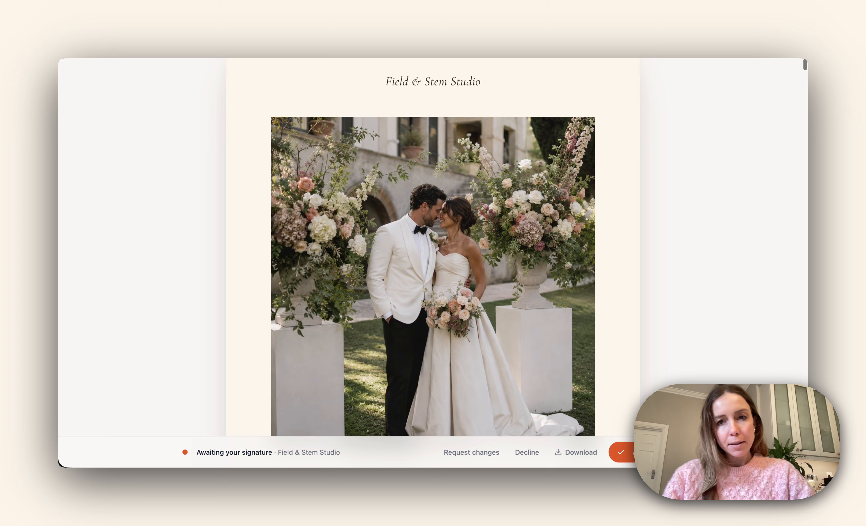
scroll(433, 248, "down", 8)
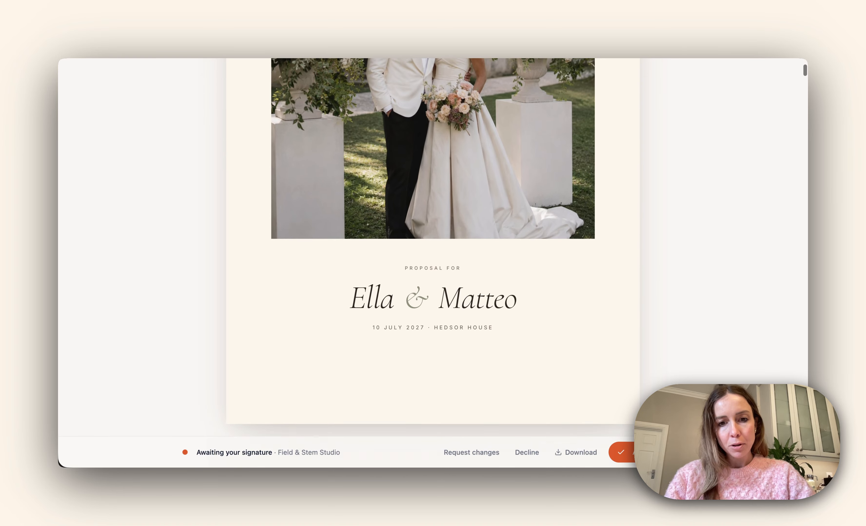
scroll(490, 314, "down", 5)
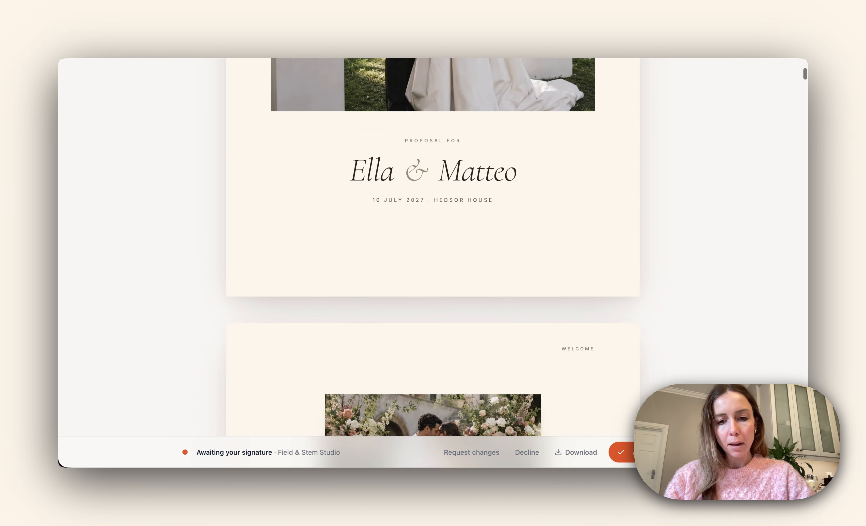
scroll(491, 314, "down", 8)
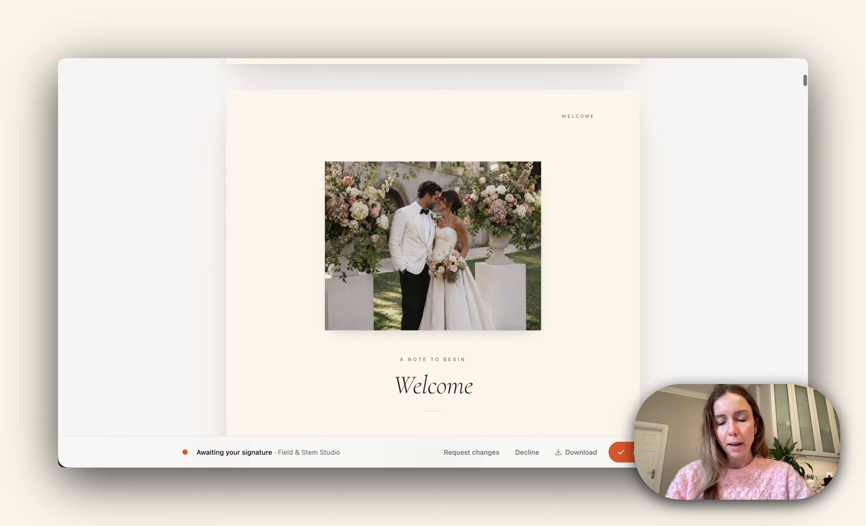
scroll(475, 381, "down", 10)
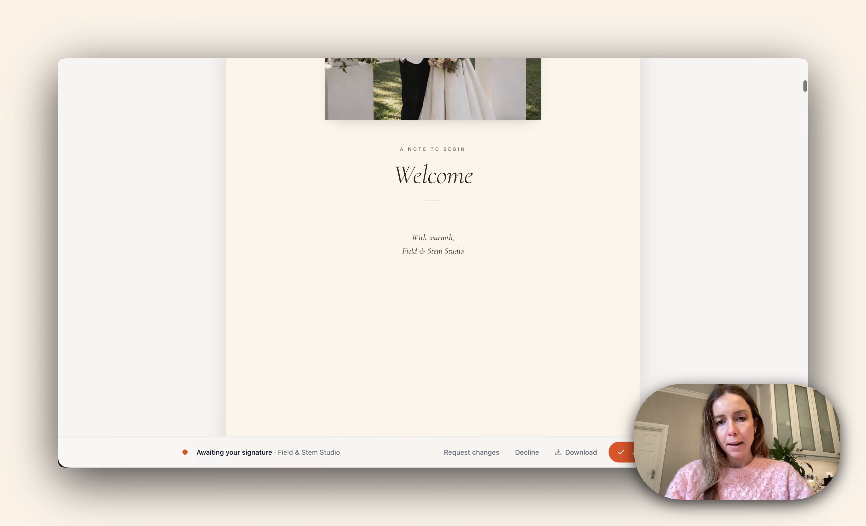
Start accepting the proposal and read the linked Floral Service Agreement, including its Venue Rules and Restrictions section
left_click(620, 452)
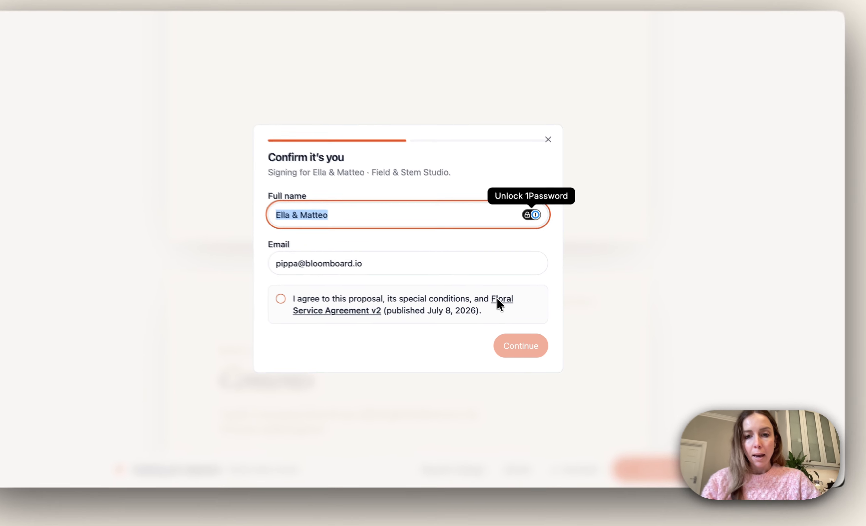
left_click(497, 299)
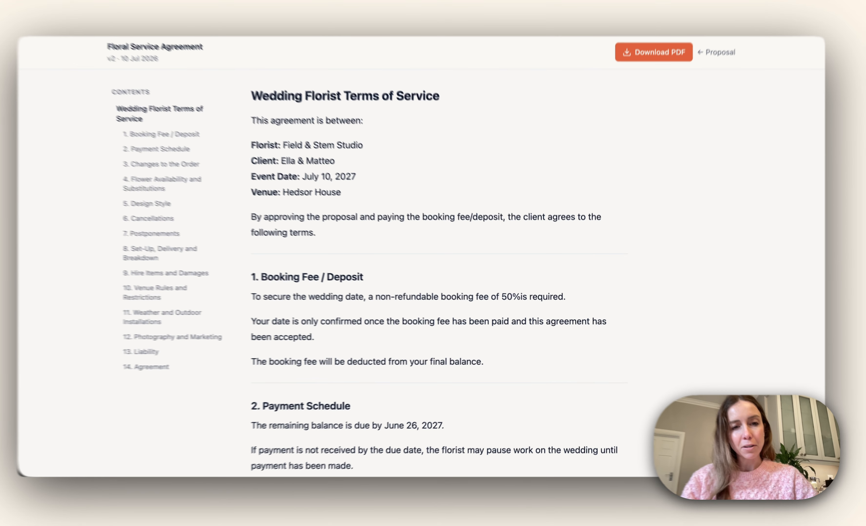
scroll(433, 263, "down", 1)
scroll(433, 263, "down", 5)
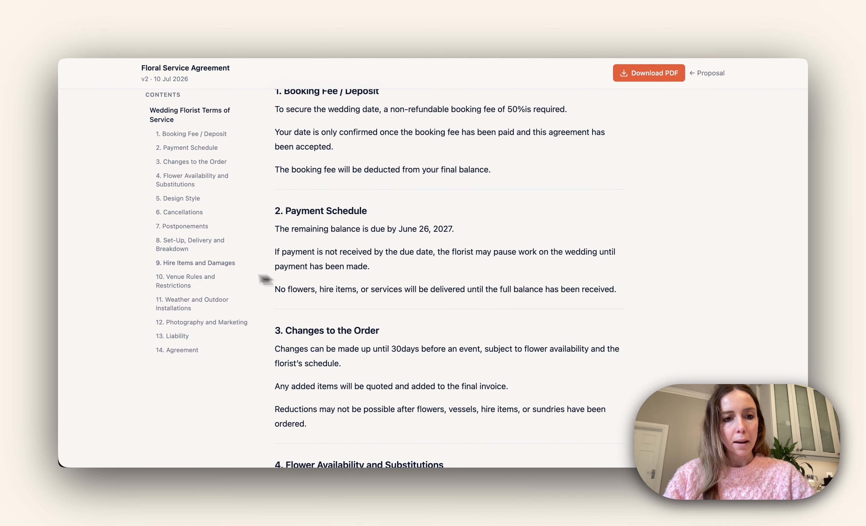
left_click(198, 280)
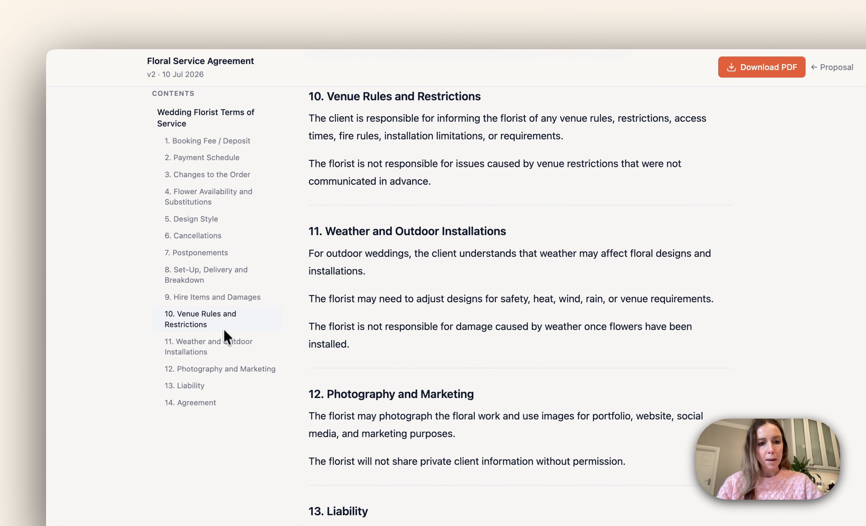
left_click(226, 344)
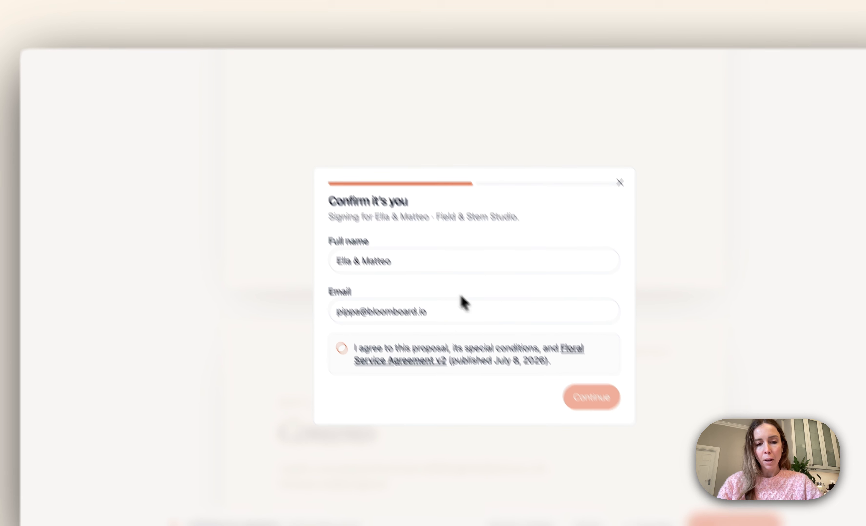
Agree to the proposal's terms, try a drawn signature, and sign the proposal with the typed-name signature instead
left_click(342, 349)
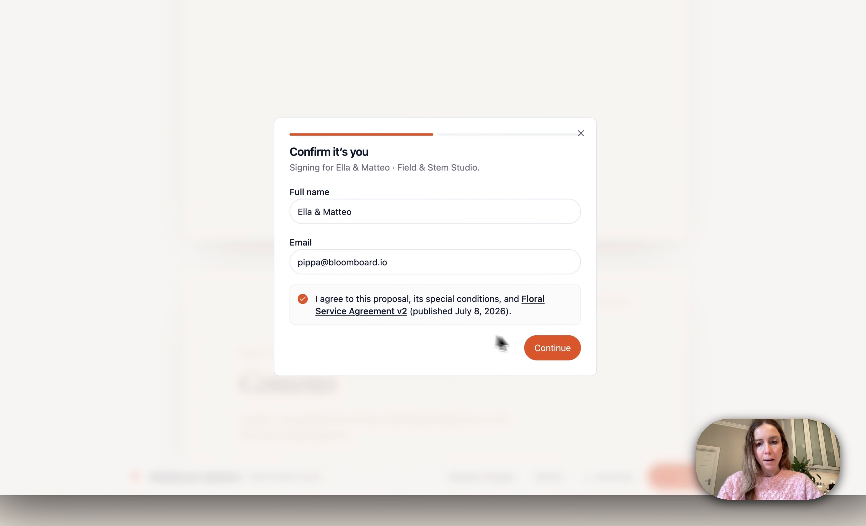
left_click(541, 348)
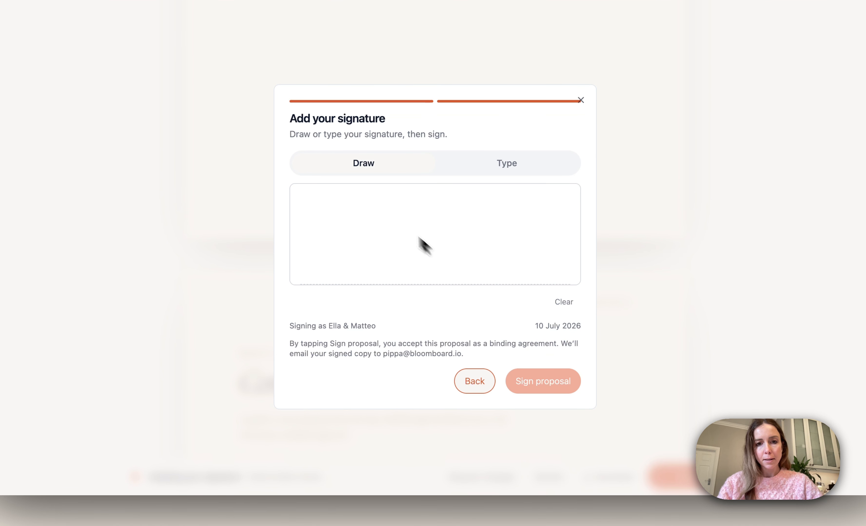
left_click_drag(377, 207, 395, 208)
left_click_drag(443, 244, 437, 239)
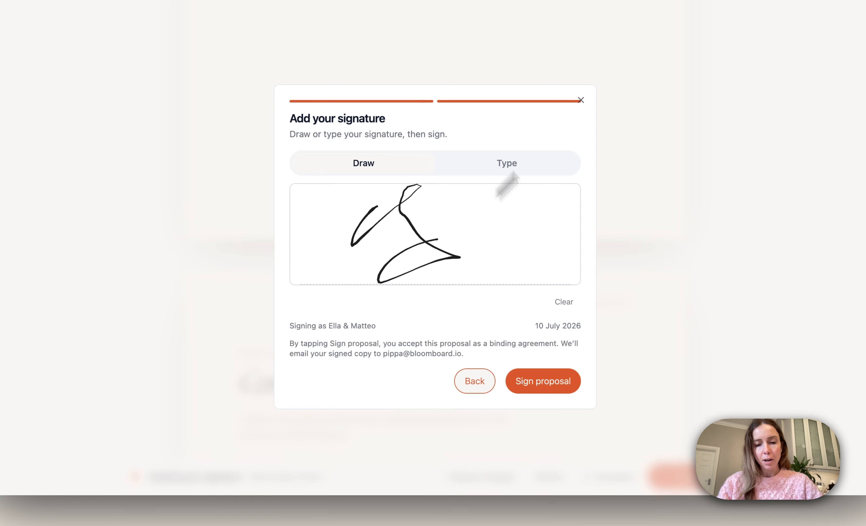
left_click(529, 163)
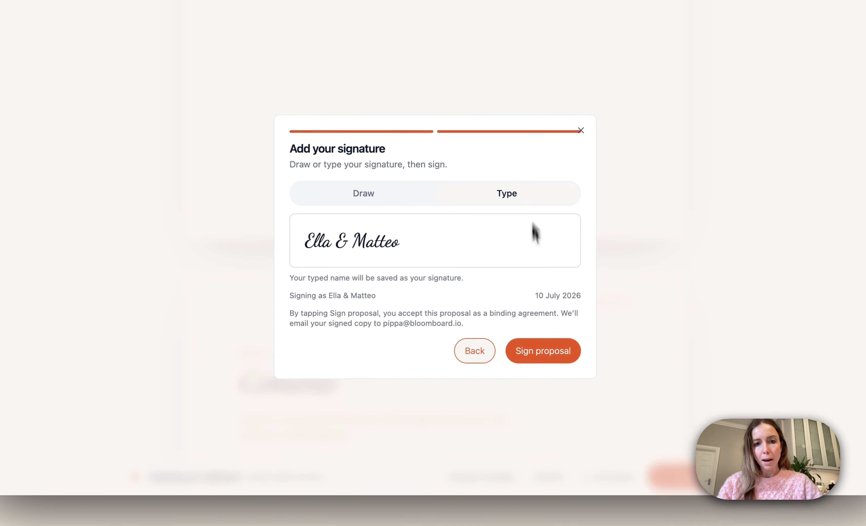
left_click(550, 352)
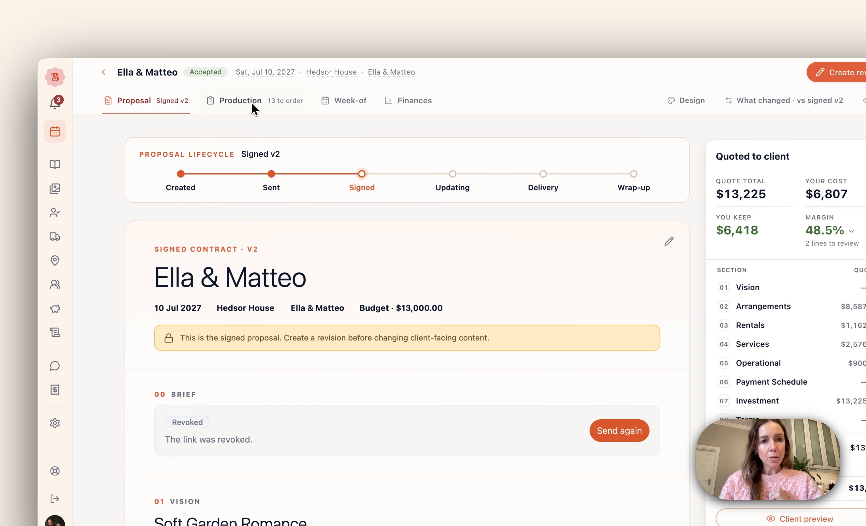
Review the signed event's production overview, covering the arrangement recipes, their costs and margins, and the rental items
left_click(251, 103)
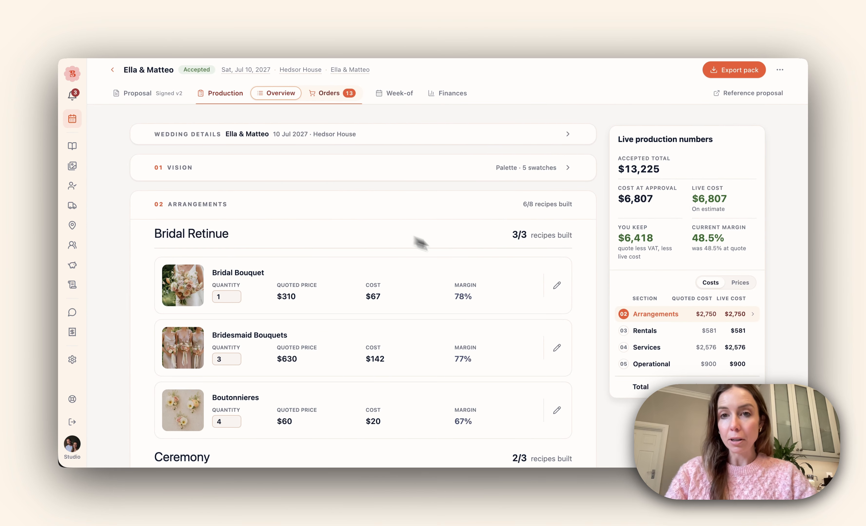
scroll(521, 315, "down", 1)
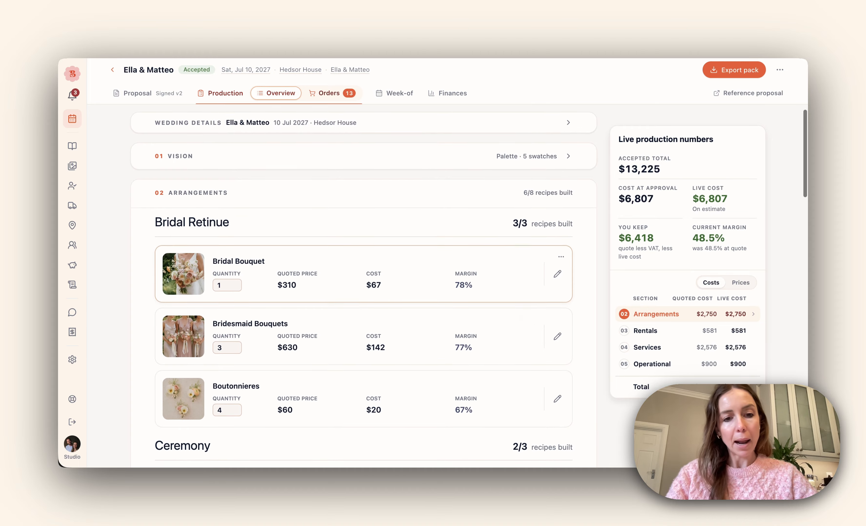
scroll(363, 191, "down", 10)
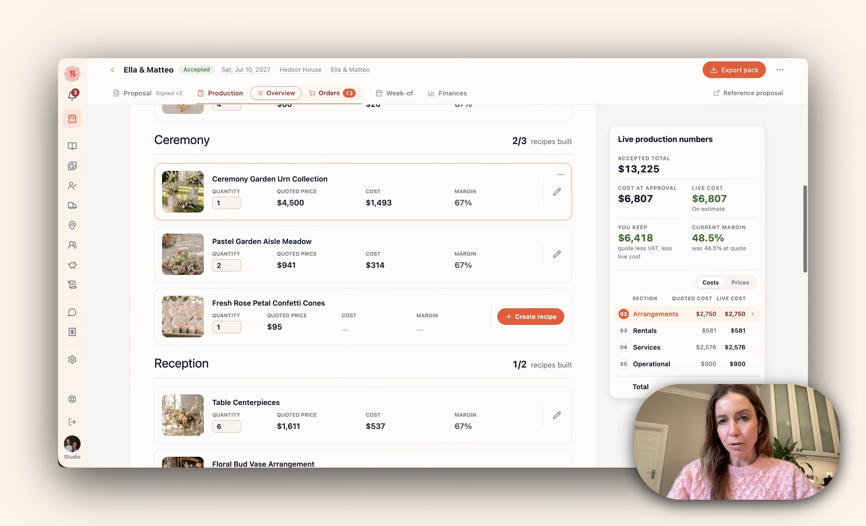
scroll(519, 316, "down", 5)
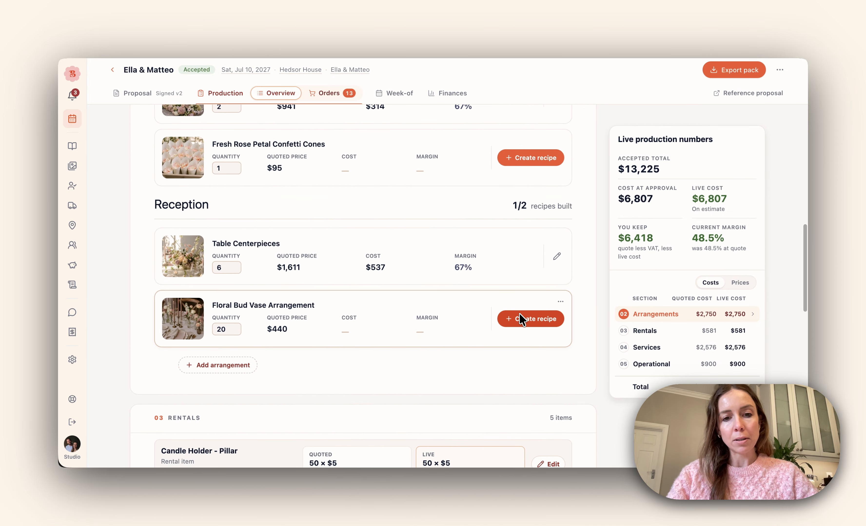
scroll(522, 318, "down", 9)
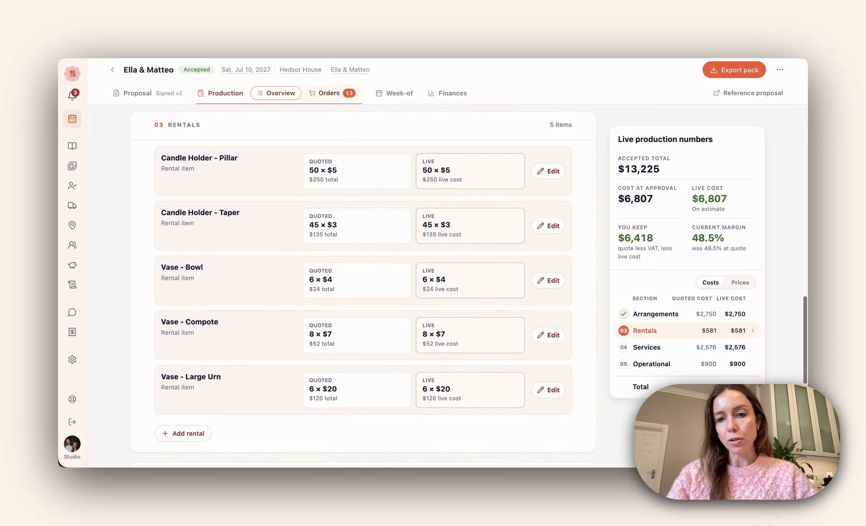
scroll(363, 285, "down", 5)
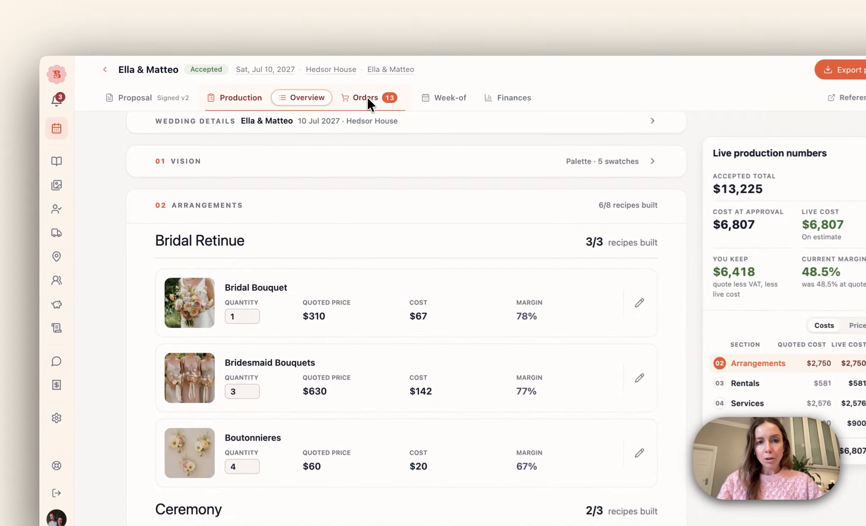
Open the event's production orders and examine the flowers that are ready to assign
left_click(333, 97)
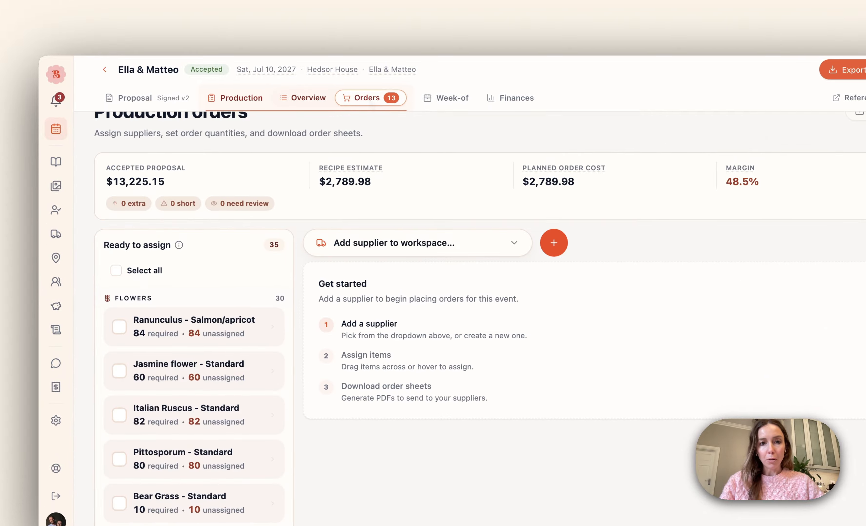
scroll(277, 284, "down", 5)
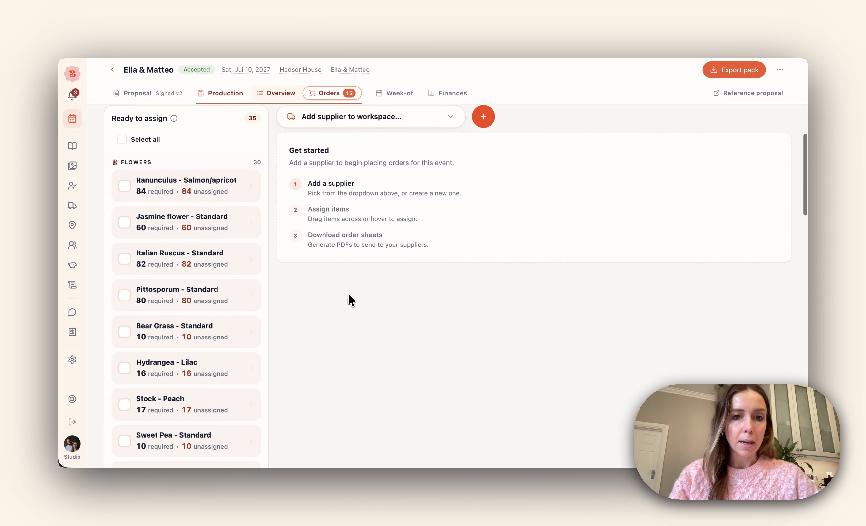
scroll(348, 299, "up", 3)
Check the form for creating a new supplier, and add Hannah's Flower Farm and Magnolia Decor Rental to the order workspace
scroll(350, 300, "down", 2)
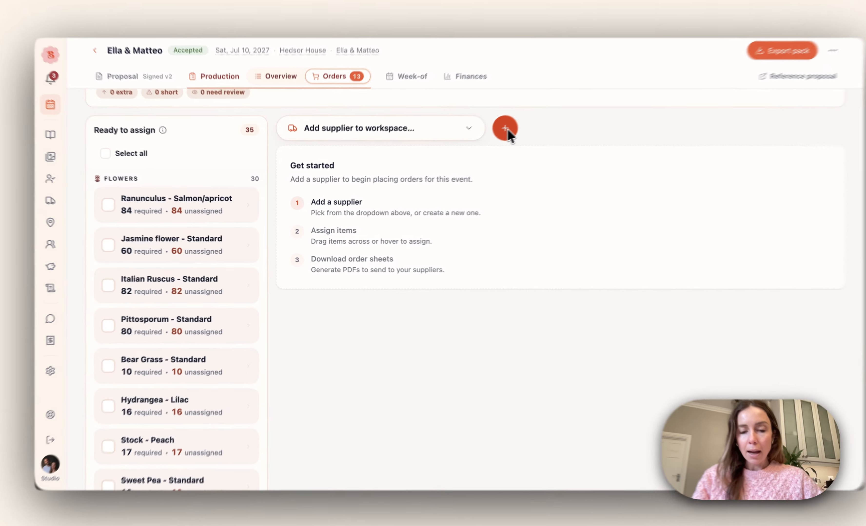
left_click(483, 140)
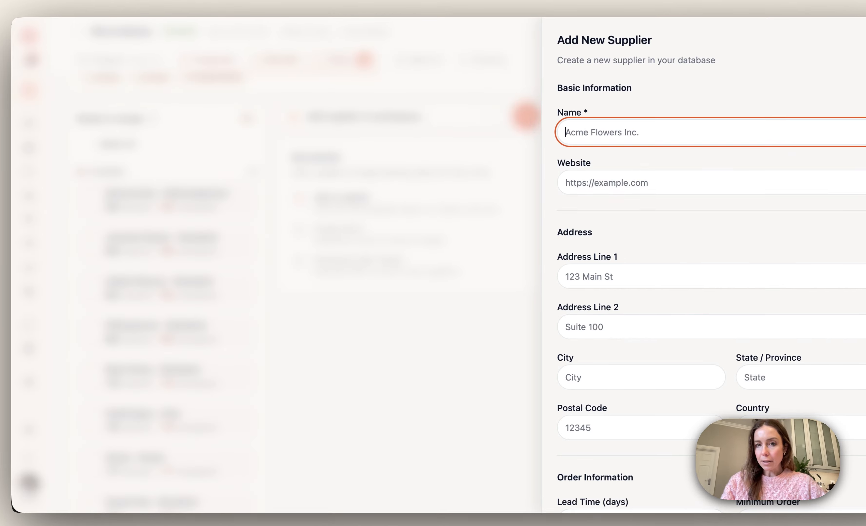
left_click(531, 122)
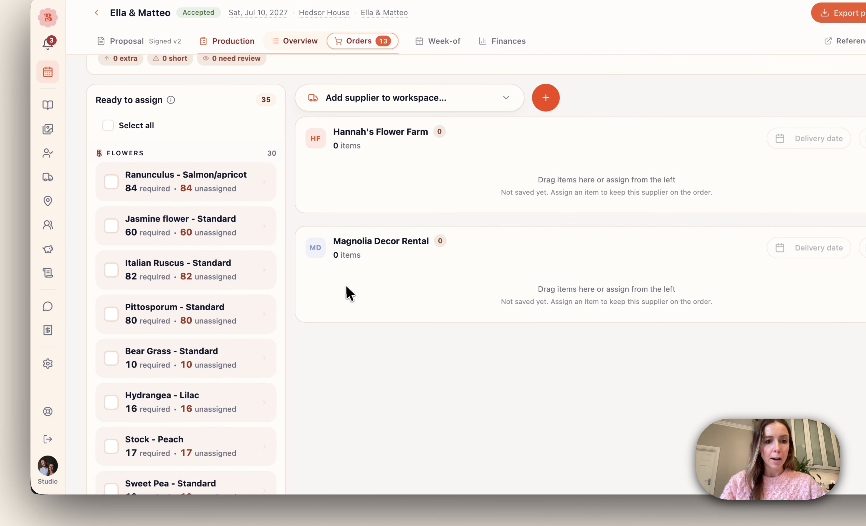
Assign the salmon/apricot Ranunculus, Jasmine flower, Italian Ruscus and Pittosporum to Hannah's Flower Farm
left_click(251, 194)
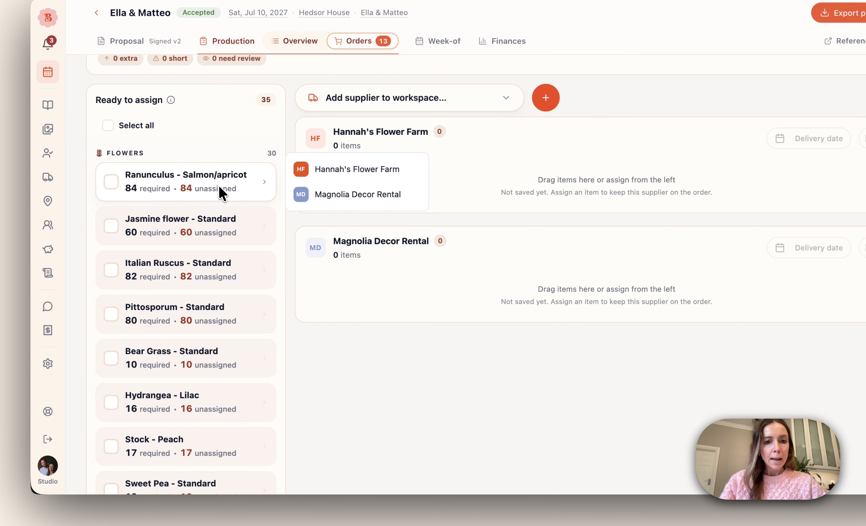
left_click(330, 170)
left_click(344, 170)
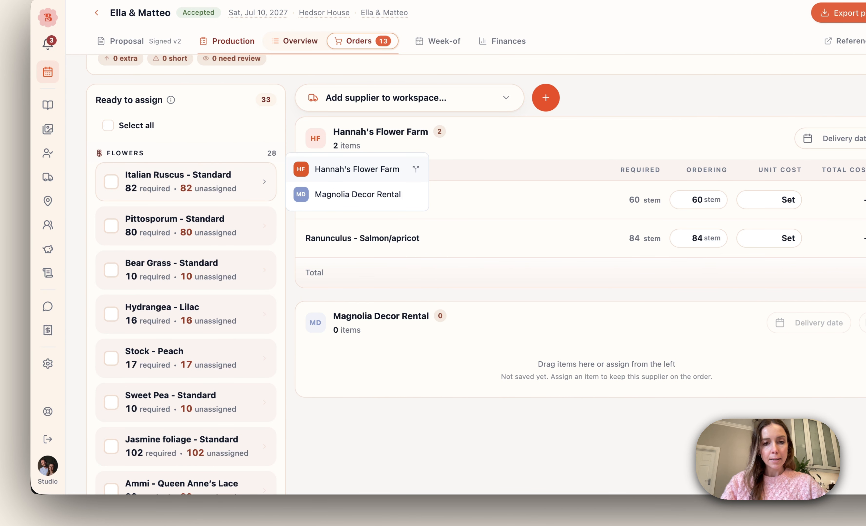
left_click(347, 170)
left_click(347, 170)
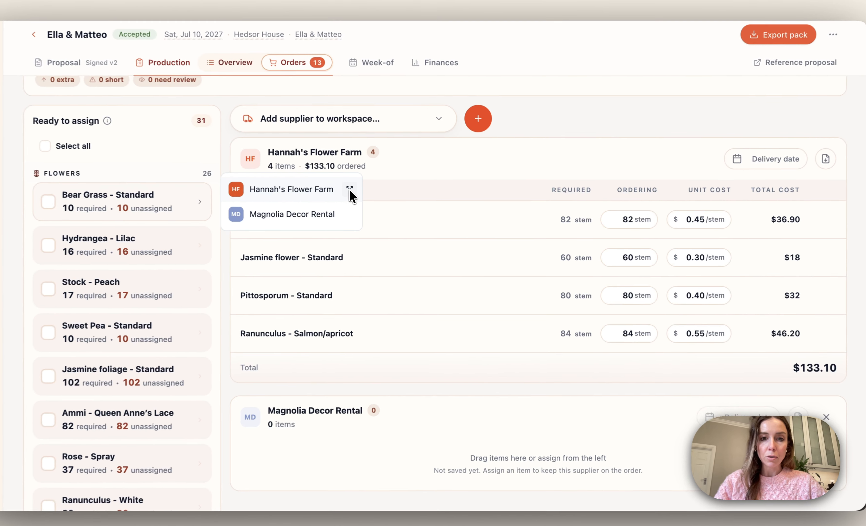
View the split-assignment options for Bear Grass - Standard at Hannah's Flower Farm and close them without assigning anything
left_click(349, 188)
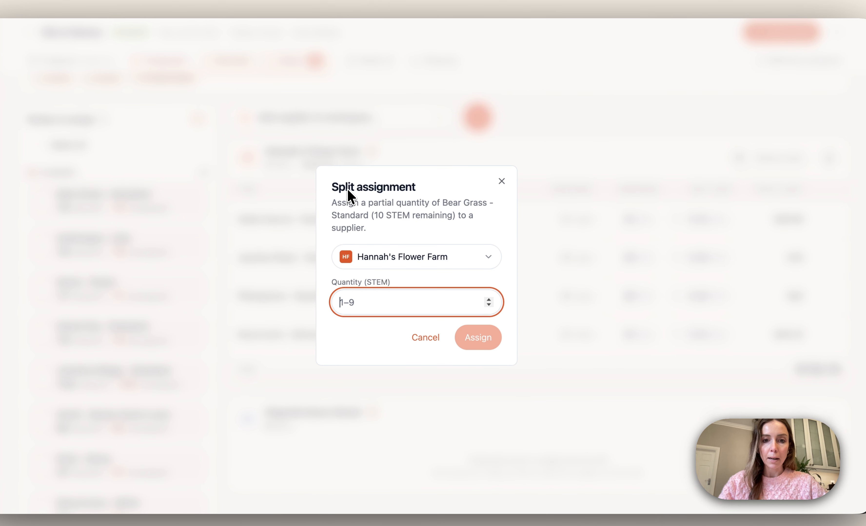
left_click(498, 182)
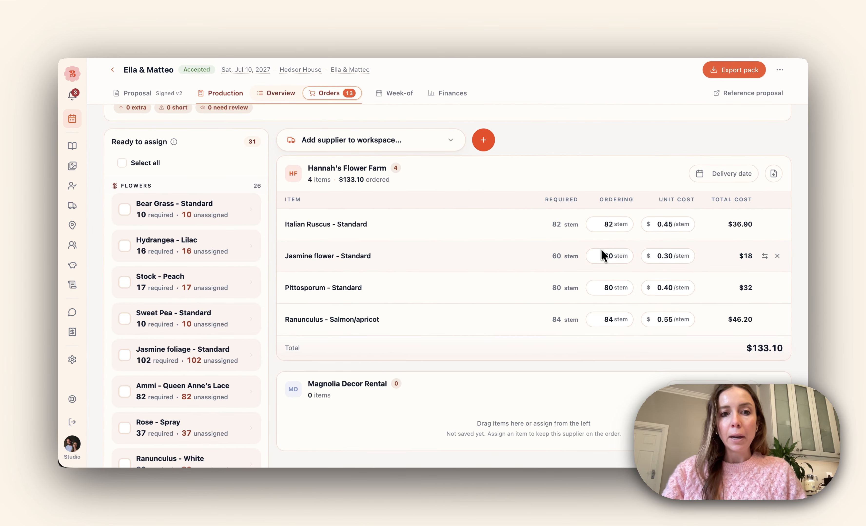
Set the Italian Ruscus order quantity to 90 stems and review the updated order summary
left_click(607, 225)
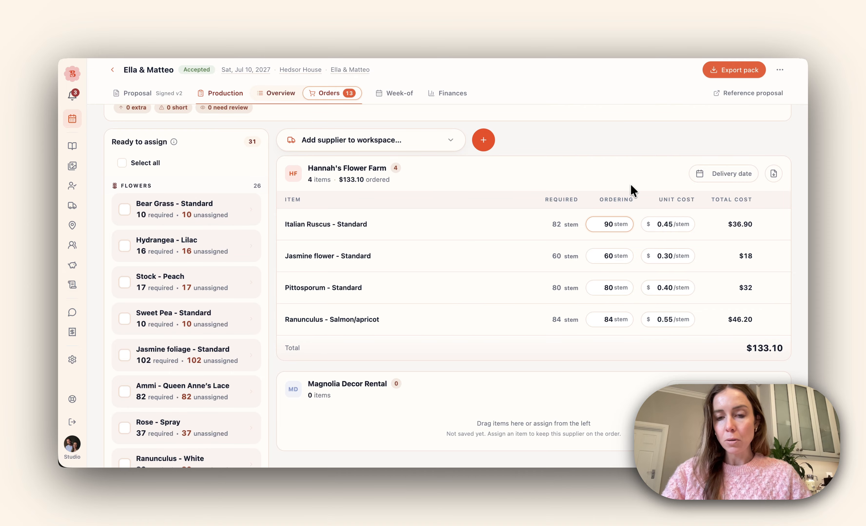
left_click(617, 189)
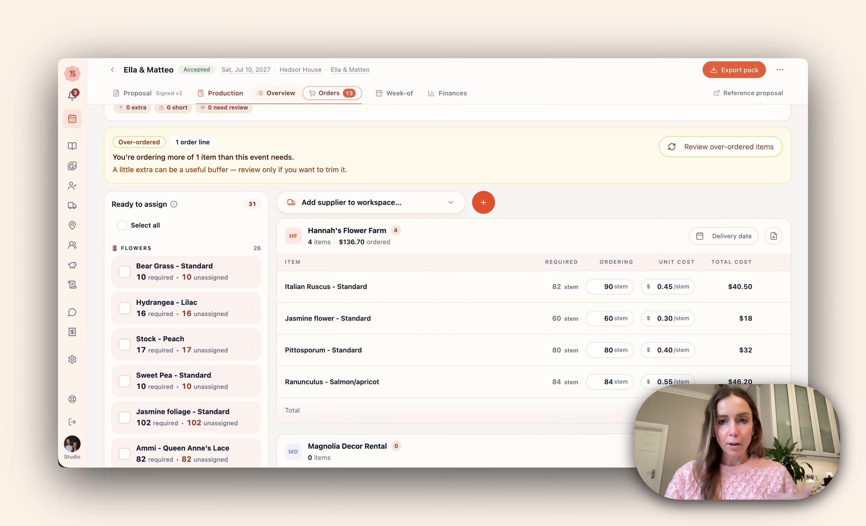
scroll(595, 221, "up", 3)
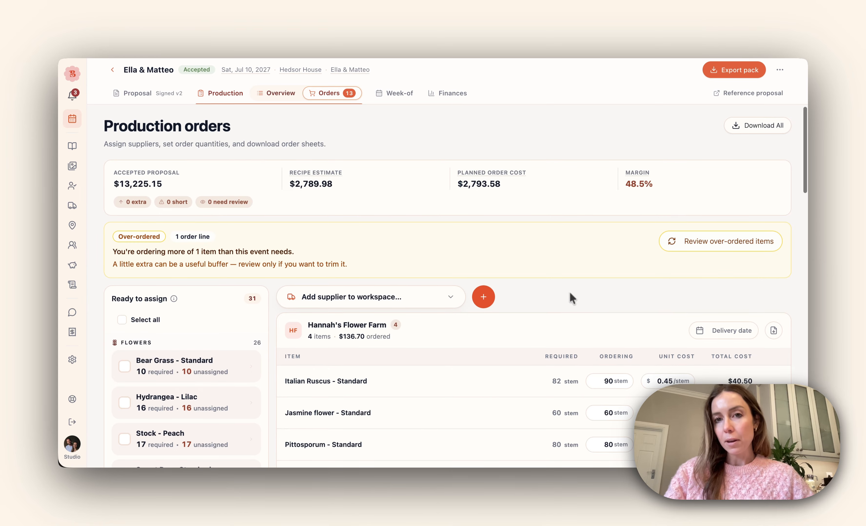
Review the planned order cost and margin in the production orders summary
scroll(574, 338, "down", 3)
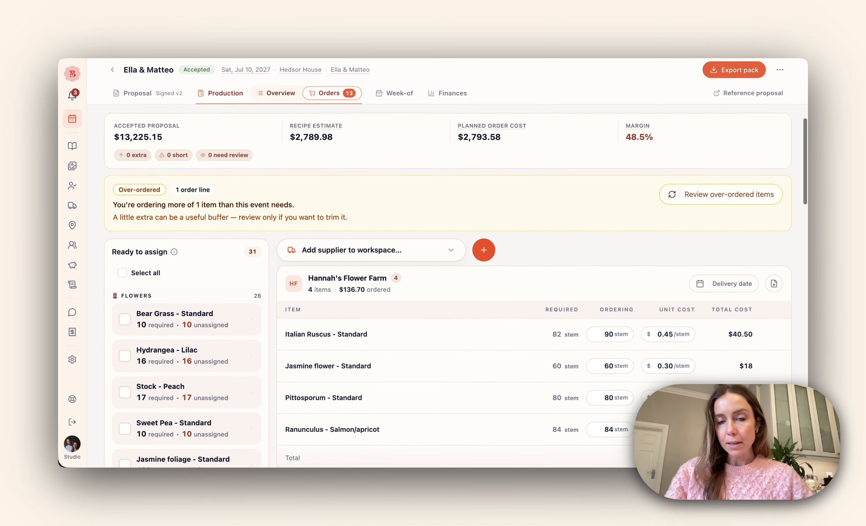
scroll(572, 298, "up", 2)
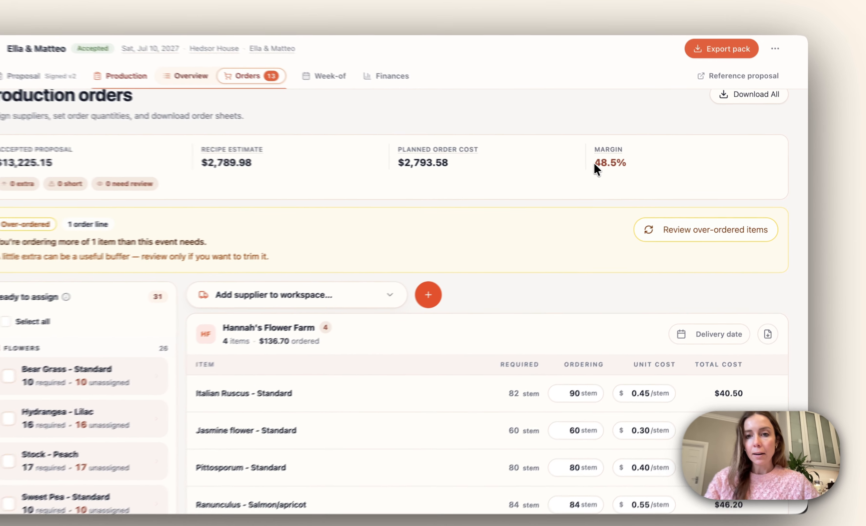
left_click_drag(626, 171, 667, 179)
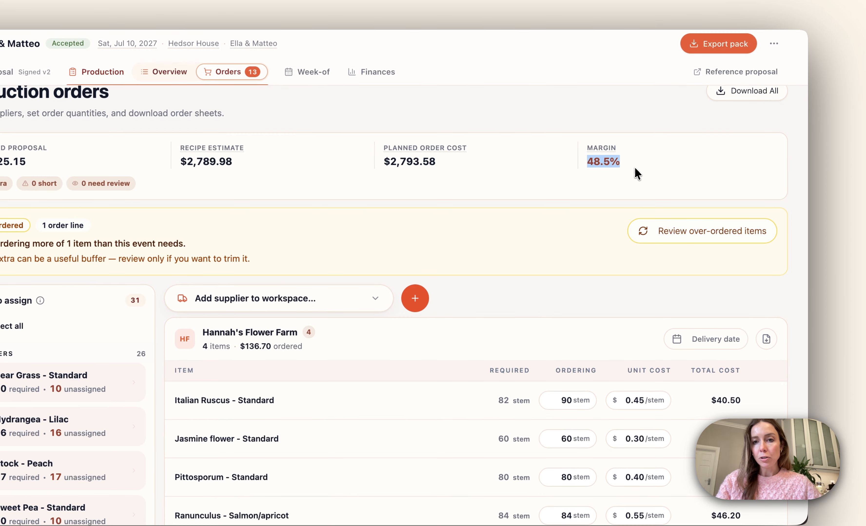
left_click(535, 293)
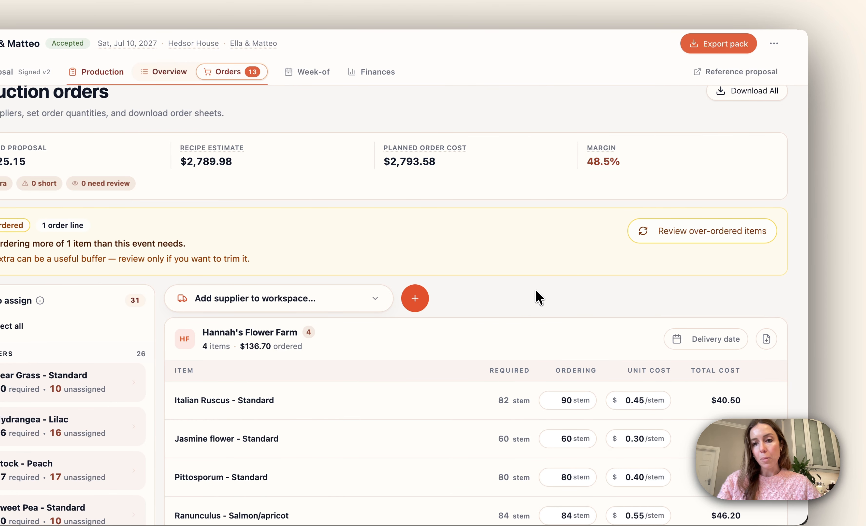
Substitute all 90 stems of Italian Ruscus at Hannah's Flower Farm with Hyacinth — Standard
scroll(538, 296, "down", 3)
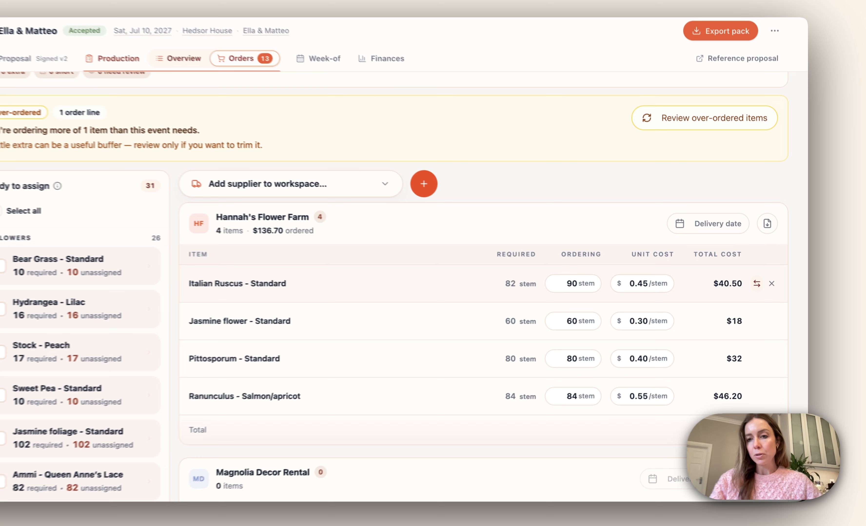
left_click(764, 284)
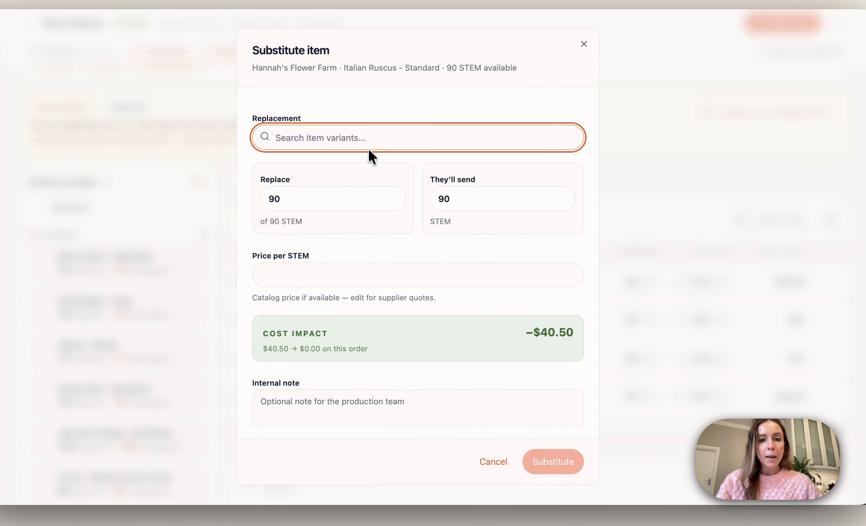
type("h")
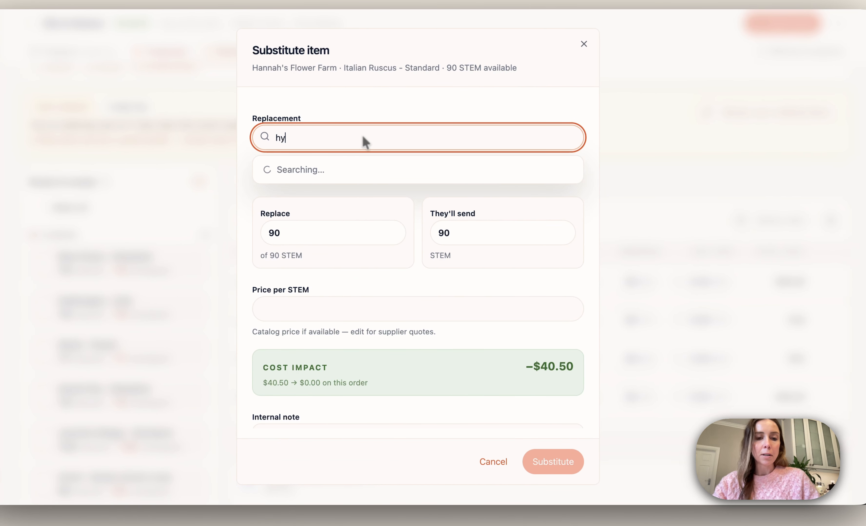
type("y")
left_click(348, 170)
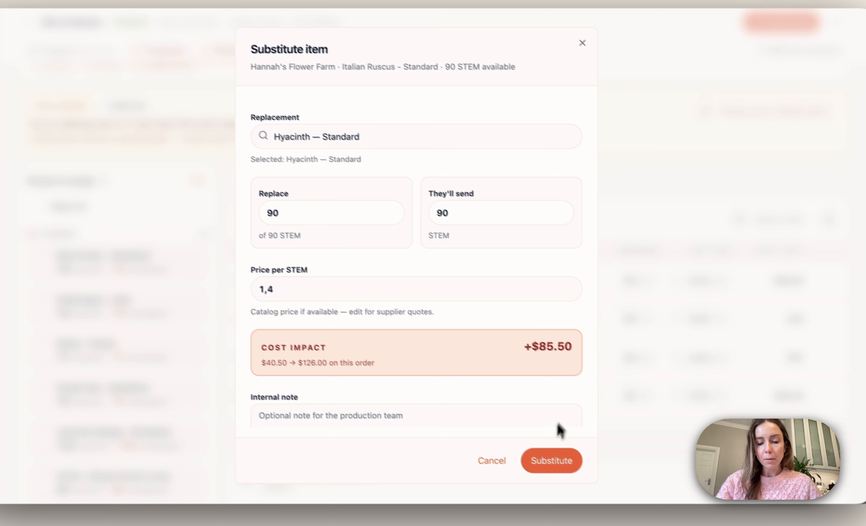
left_click(567, 462)
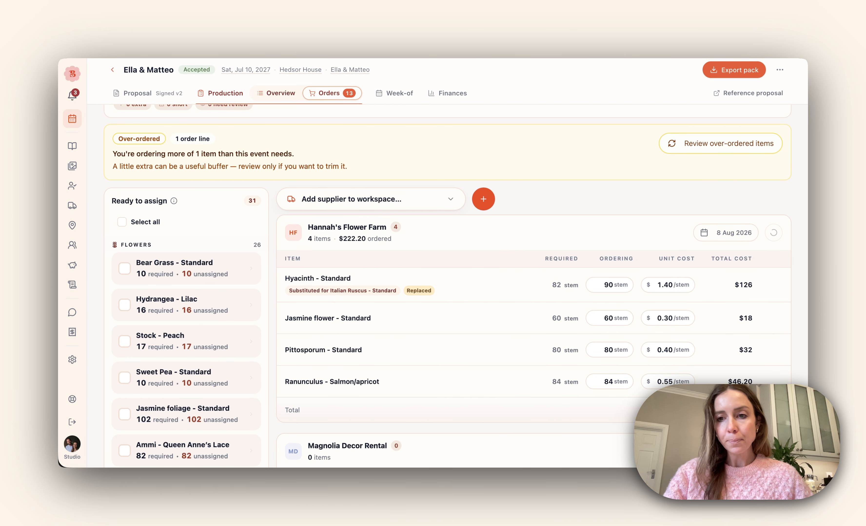
Read through the supplier order sheet for Hannah's Flower Farm, including its delivery date and substituted item
scroll(494, 319, "down", 5)
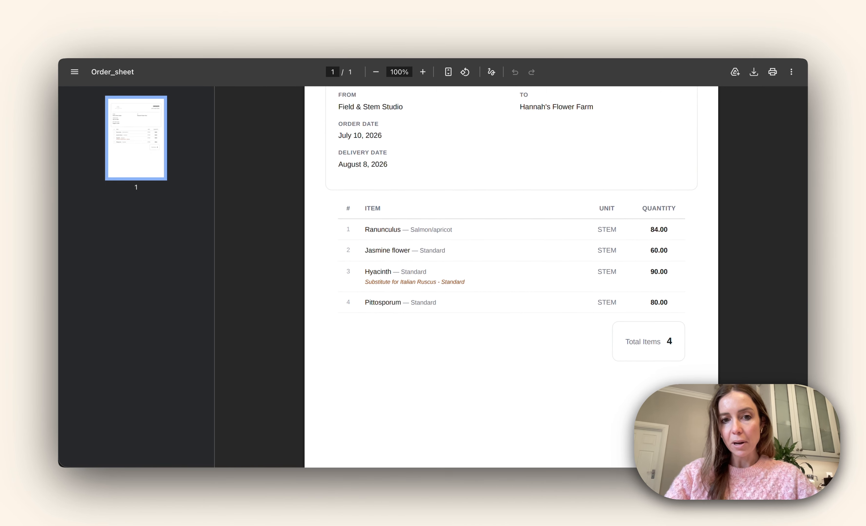
scroll(495, 277, "up", 1)
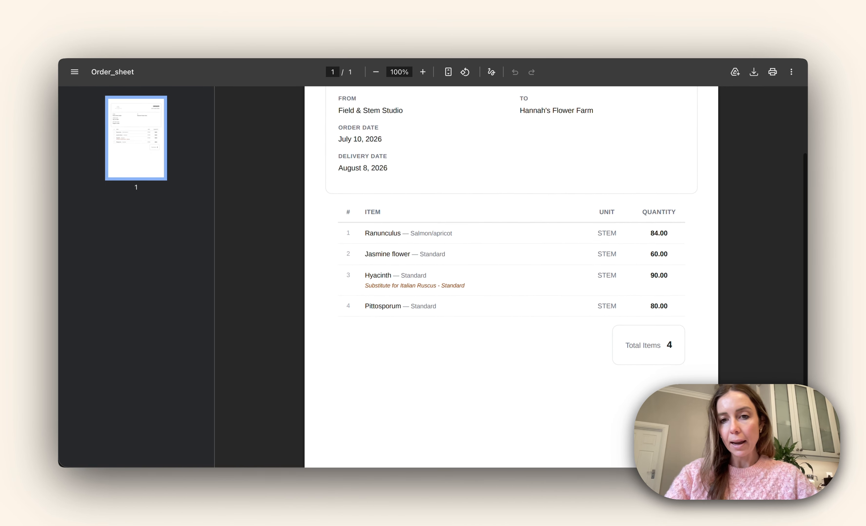
scroll(480, 345, "up", 1)
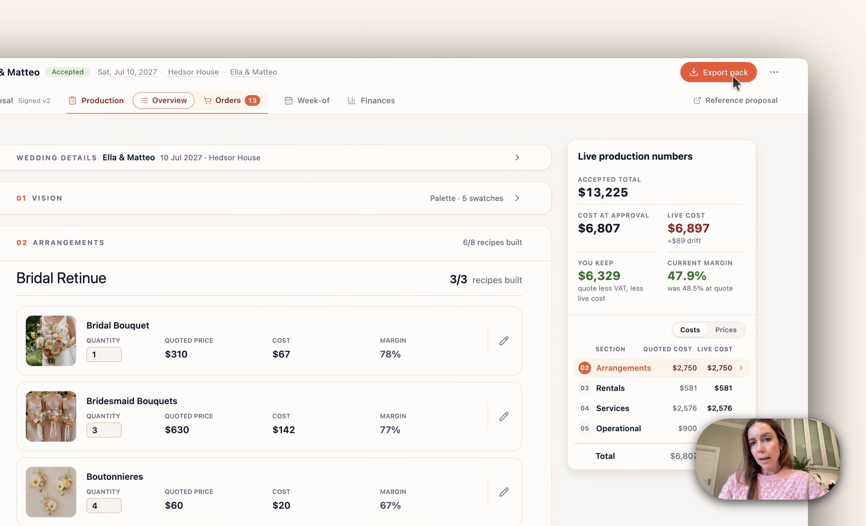
Open the pack export options, select the Full event pack preset and examine the documents it includes
left_click(731, 75)
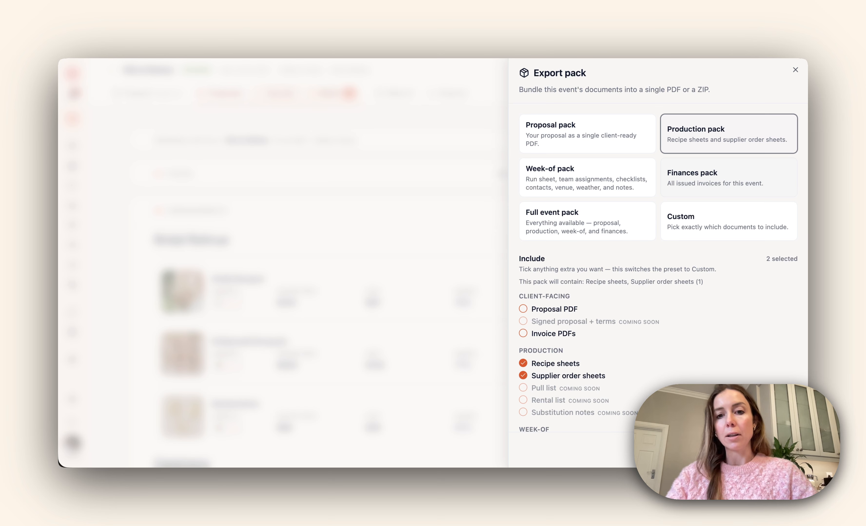
scroll(618, 271, "down", 3)
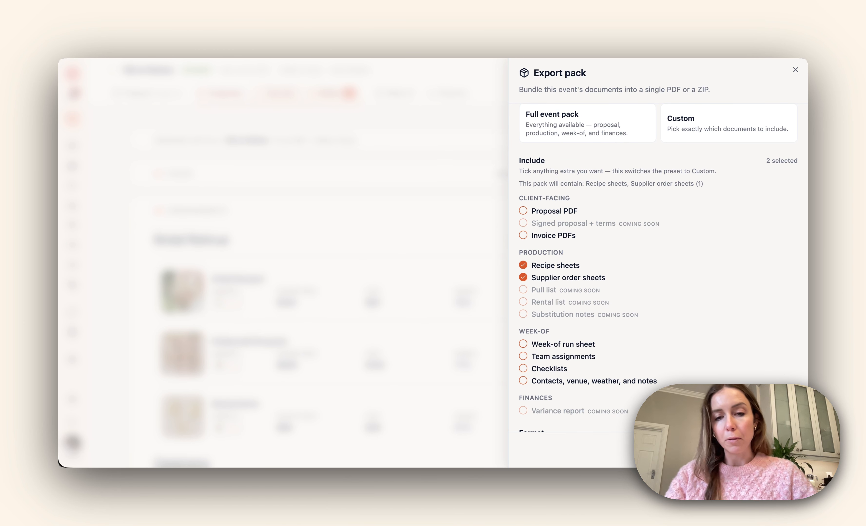
scroll(629, 279, "up", 3)
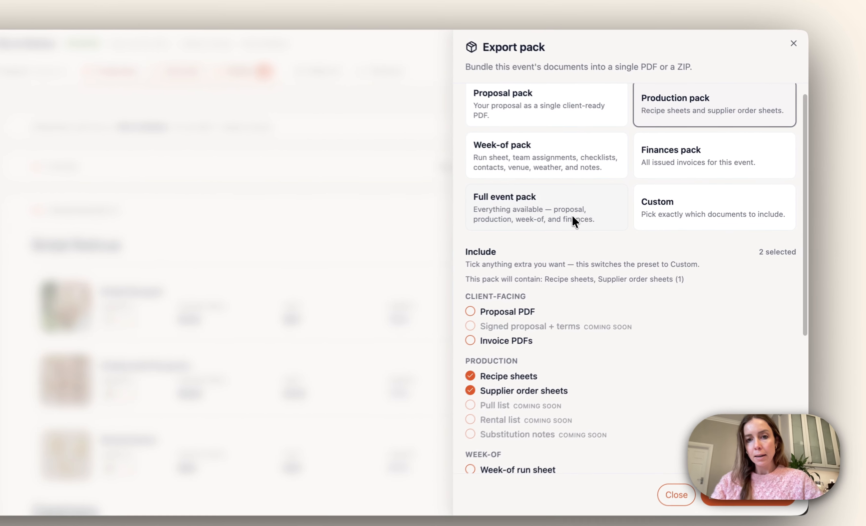
left_click(599, 223)
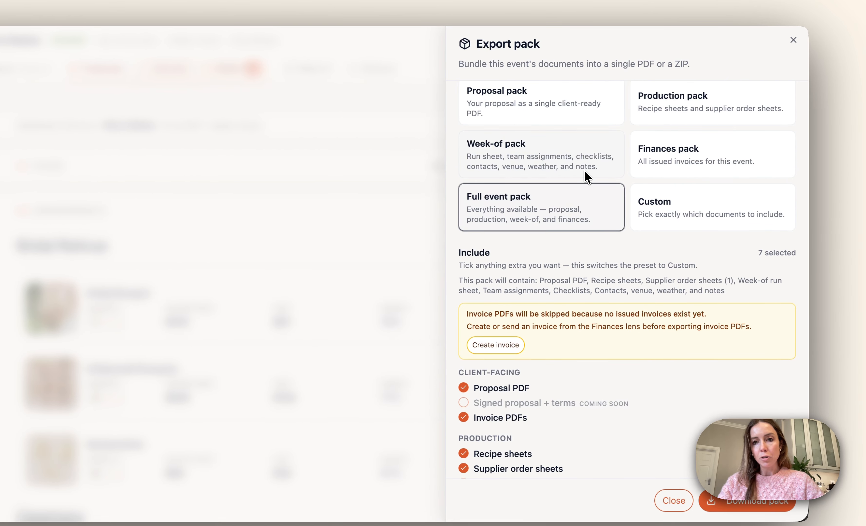
left_click(585, 174)
left_click(584, 213)
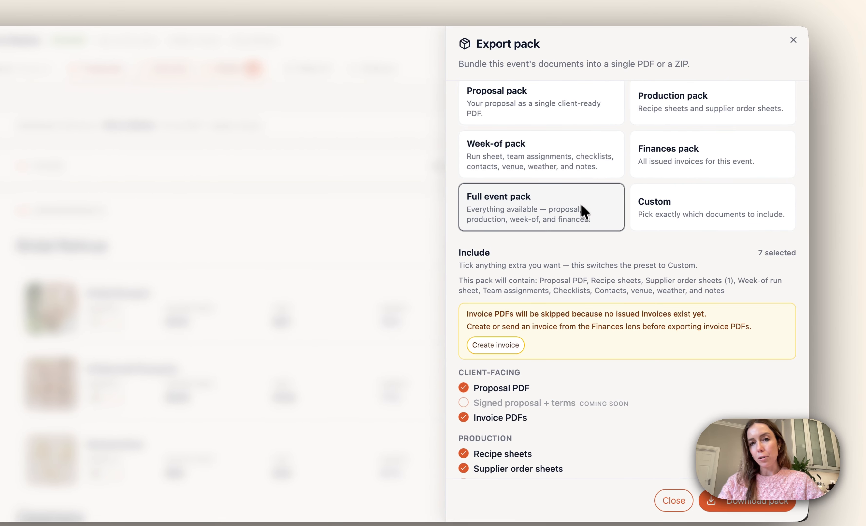
scroll(585, 317, "down", 5)
scroll(583, 315, "down", 3)
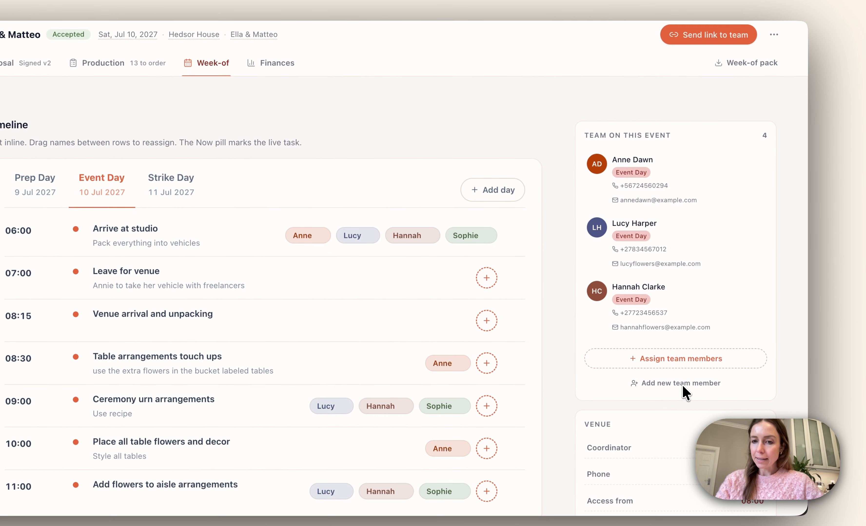
Check the forms for adding a new team member and an extra timeline day, closing both without saving
left_click(700, 358)
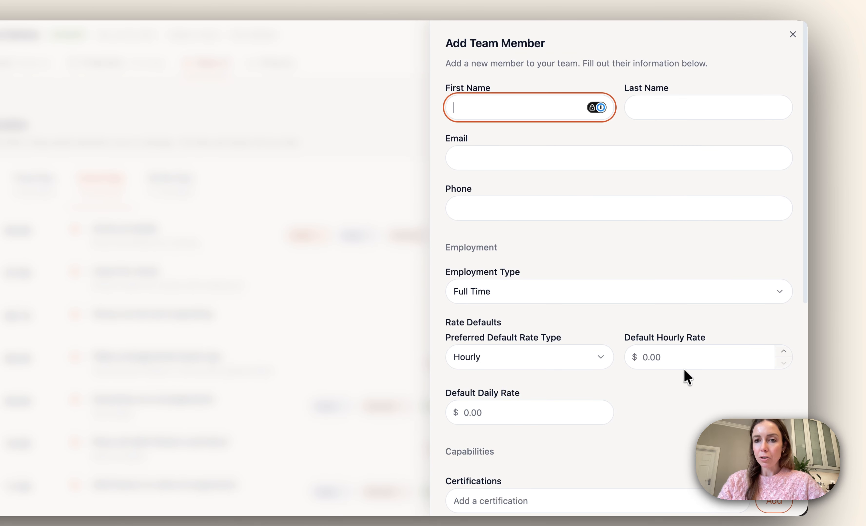
left_click(792, 35)
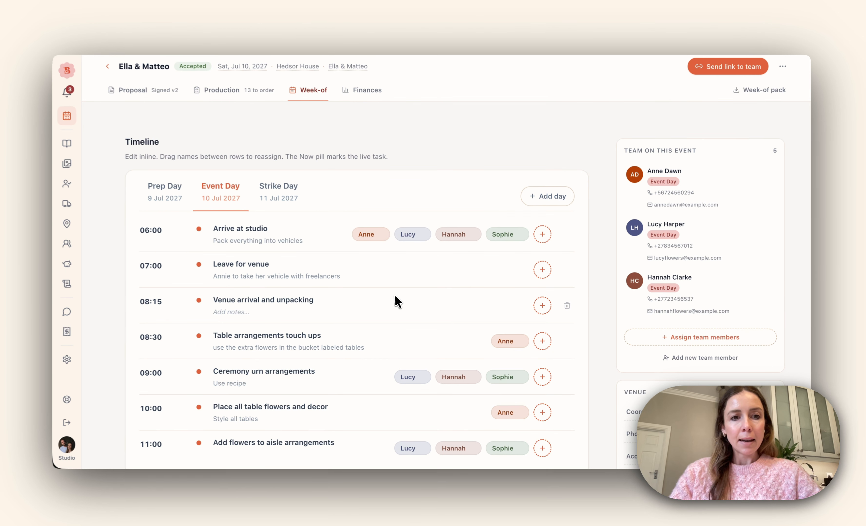
scroll(325, 276, "down", 1)
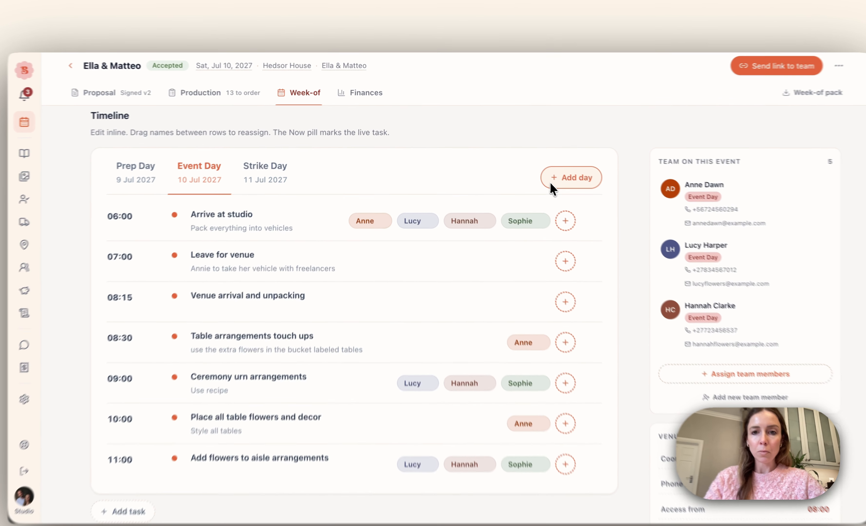
left_click(535, 172)
left_click(595, 214)
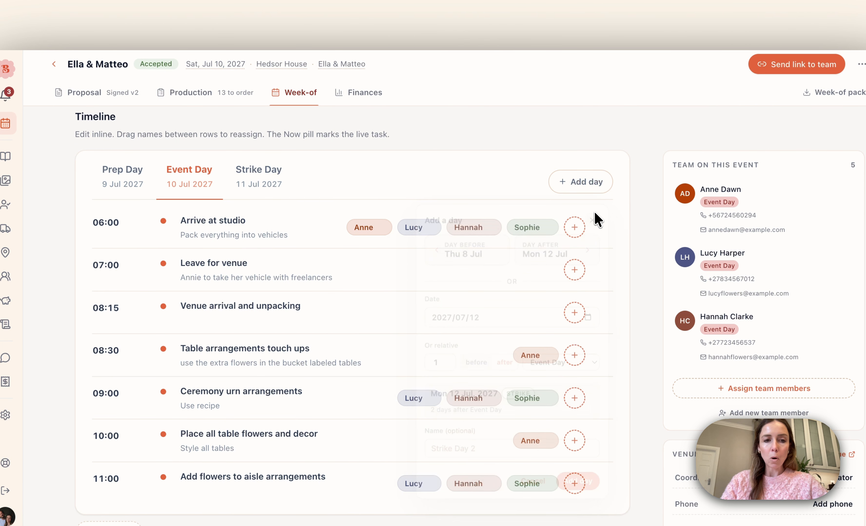
Look through the Prep Day and Strike Day schedules in the week-of timeline and return to Event Day
left_click(122, 183)
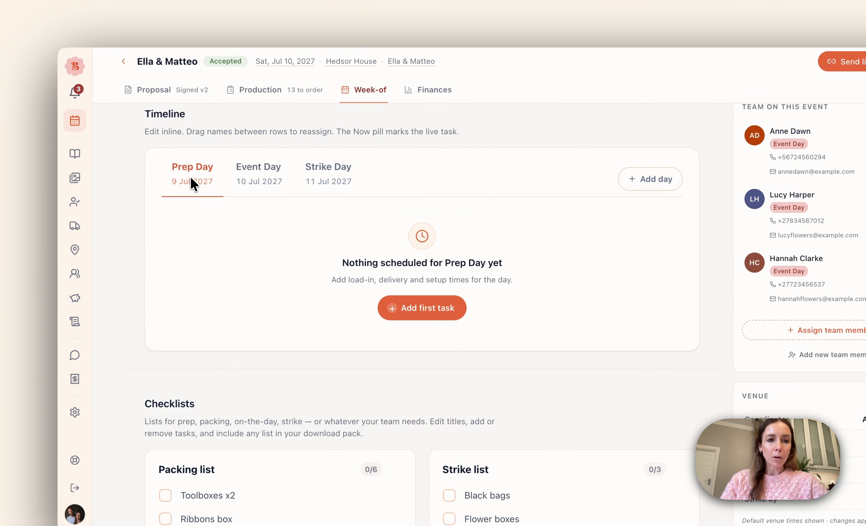
left_click(258, 183)
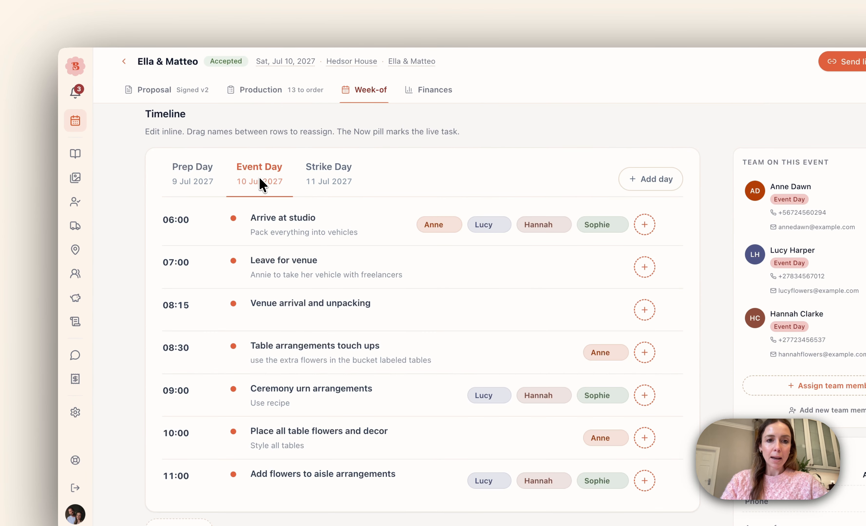
left_click(307, 183)
left_click(270, 183)
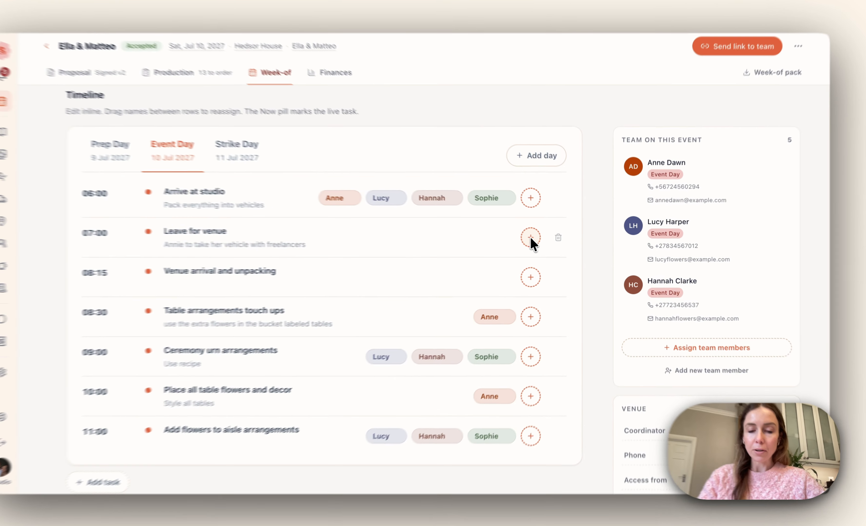
Assign the first listed team member to the 07:00 Leave for venue task on Event Day
left_click(542, 240)
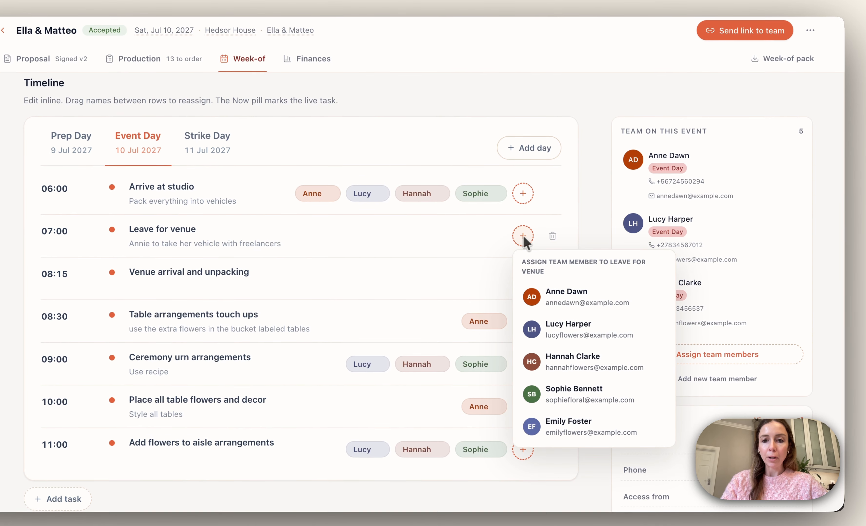
left_click(573, 287)
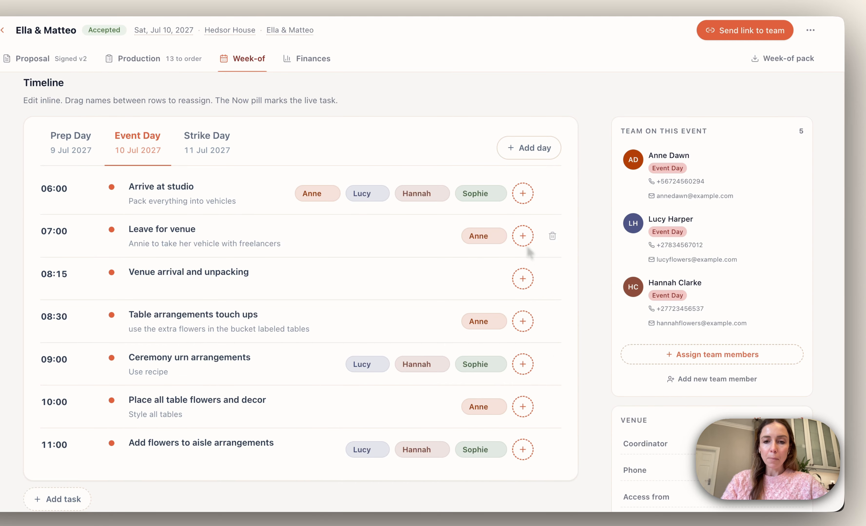
left_click_drag(471, 287, 469, 286)
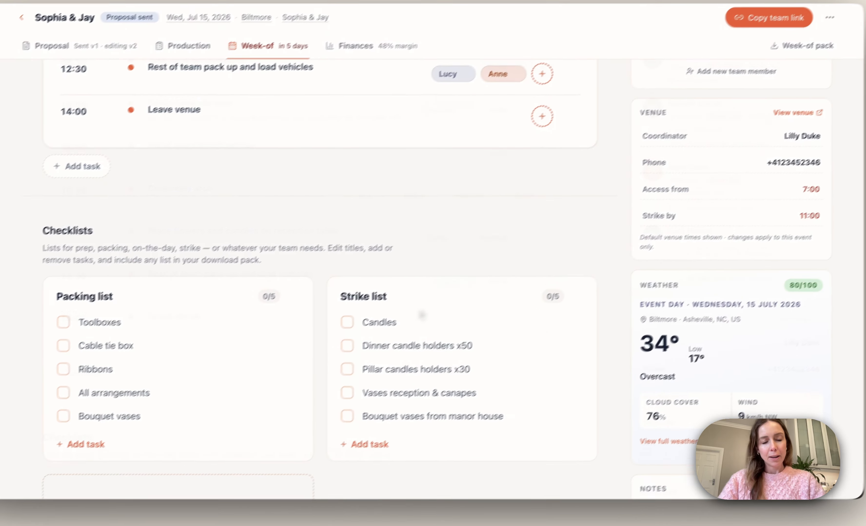
Mark Candles and Dinner candle holders x50 as done in the Strike list of the Biltmore event
scroll(422, 315, "down", 2)
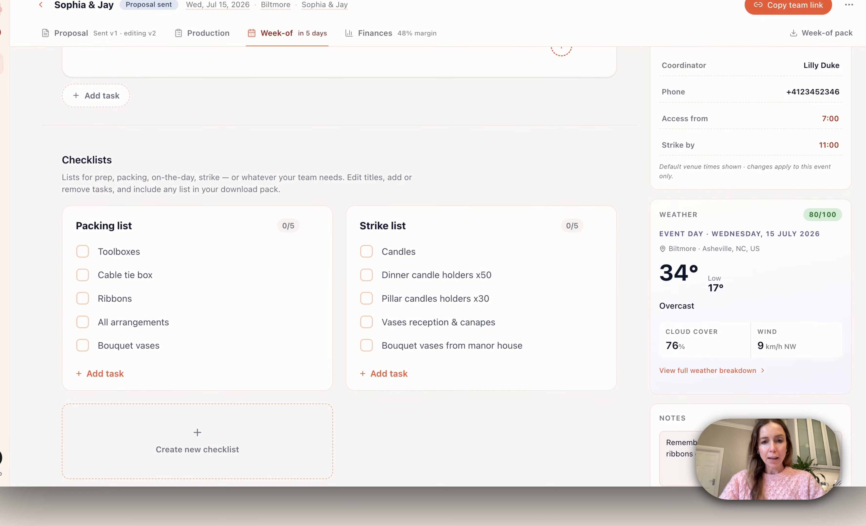
scroll(421, 315, "down", 2)
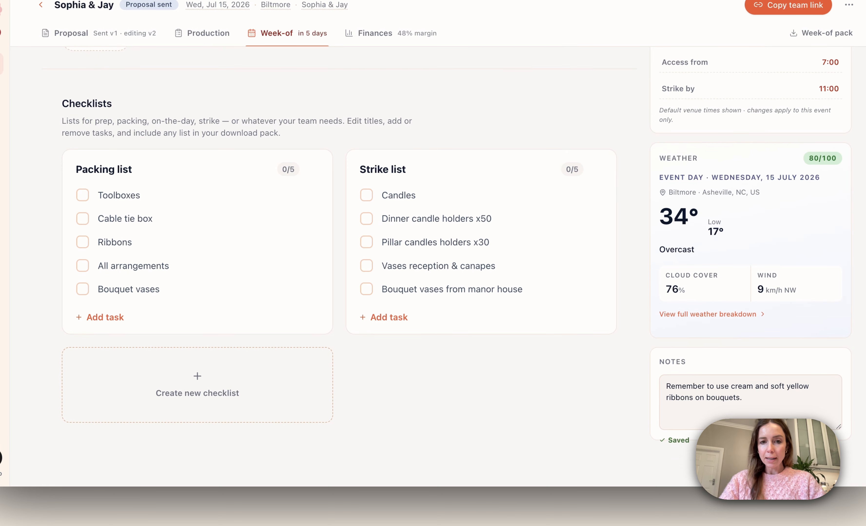
left_click(366, 220)
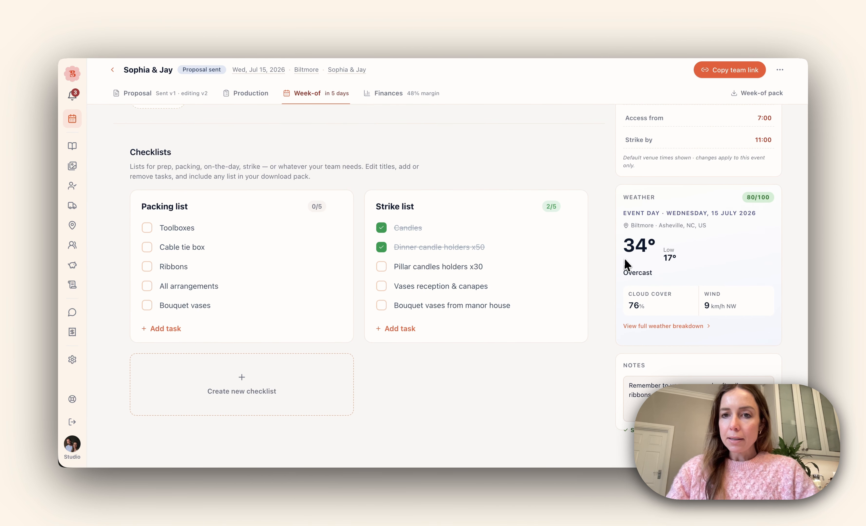
Check the venue access and strike times, and examine the full weather breakdown and florist insight for the event day
scroll(626, 264, "up", 3)
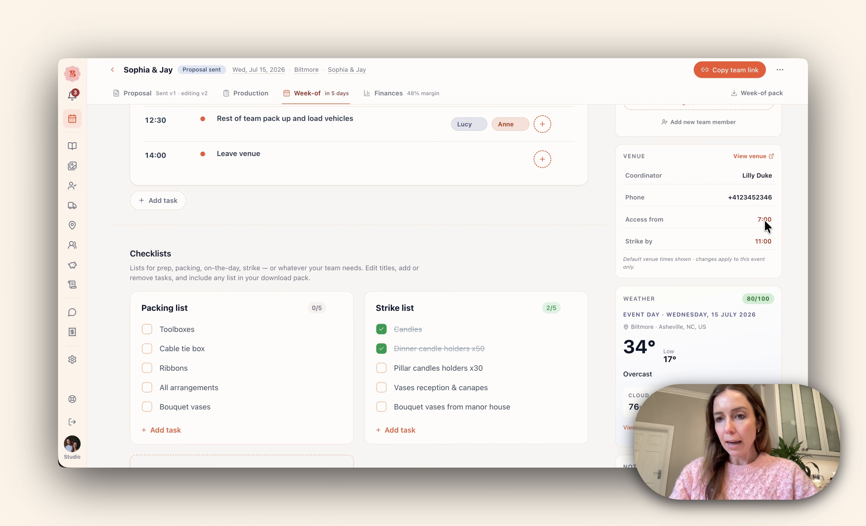
scroll(733, 297, "down", 2)
scroll(730, 299, "down", 1)
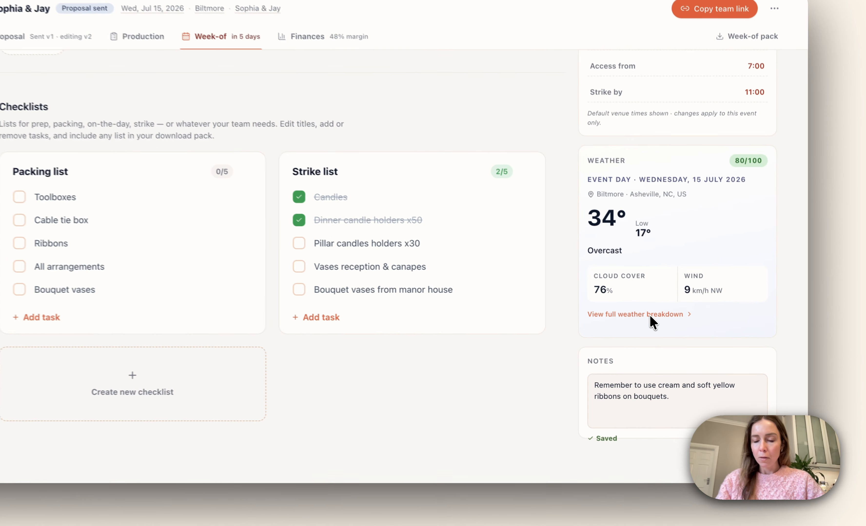
left_click(672, 326)
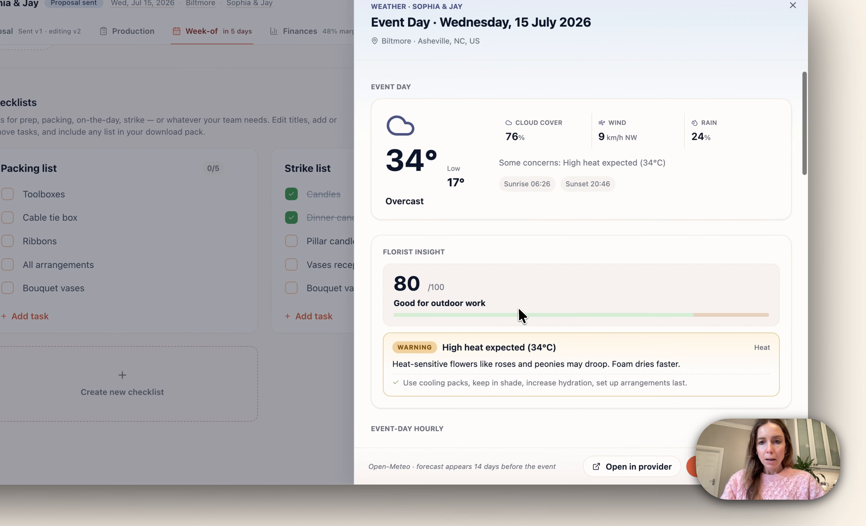
scroll(522, 315, "down", 3)
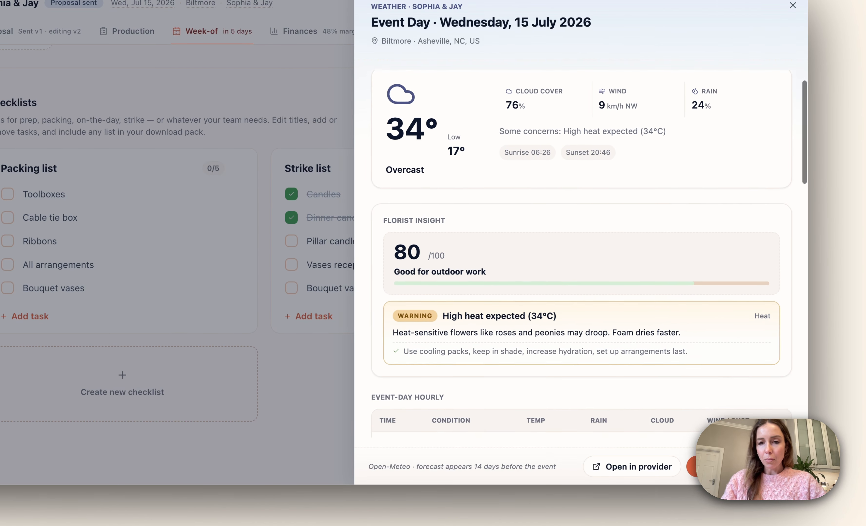
Look through the event-day hourly forecast in the weather breakdown
scroll(620, 276, "down", 3)
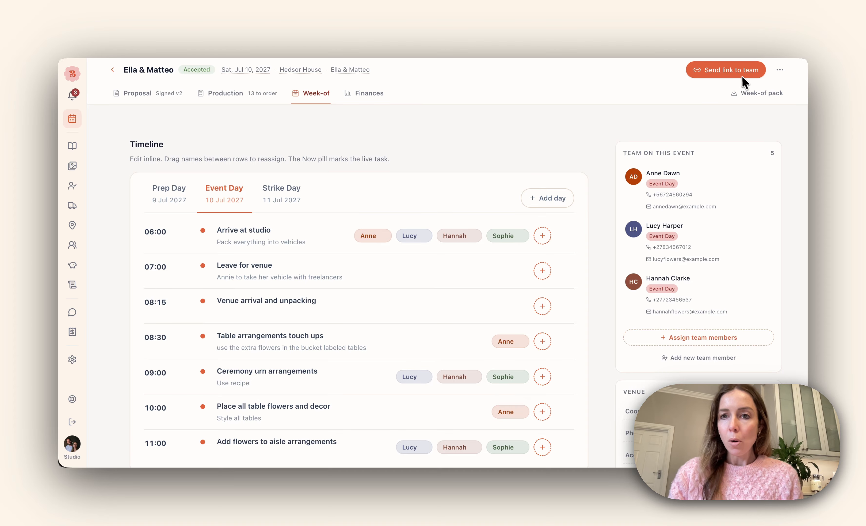
Generate the team link for the Hedsor House event, open its schedule with the team member's name, and look through the run sheet
left_click(736, 73)
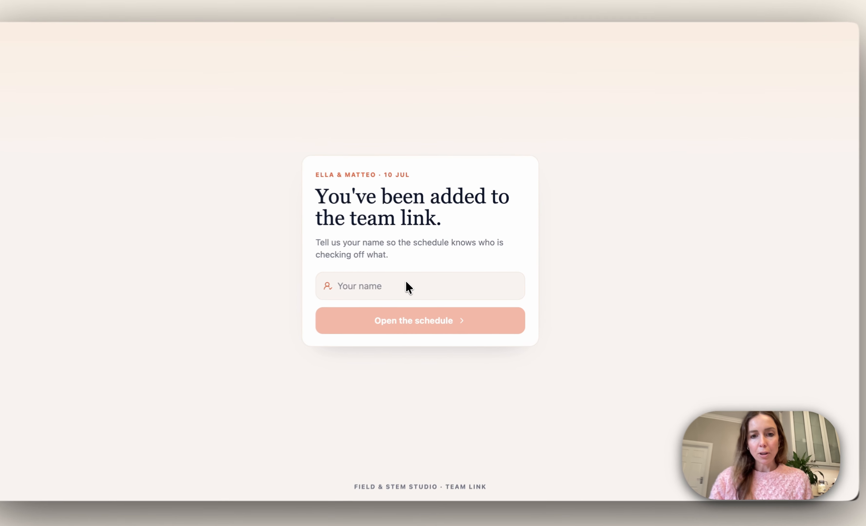
left_click(402, 286)
type("annie")
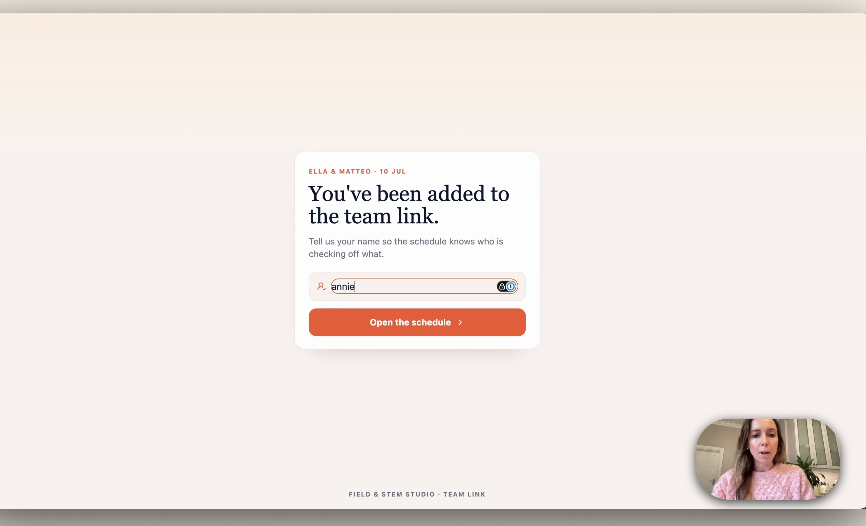
left_click(431, 322)
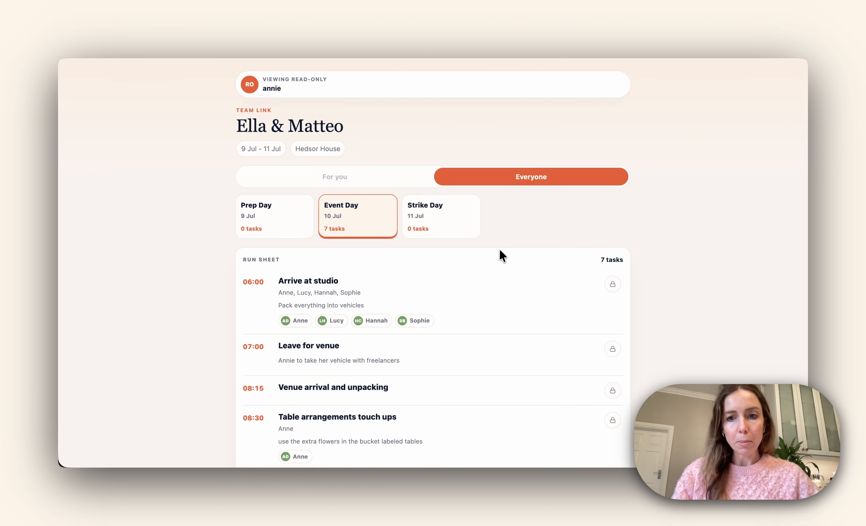
scroll(501, 254, "down", 10)
scroll(500, 255, "down", 2)
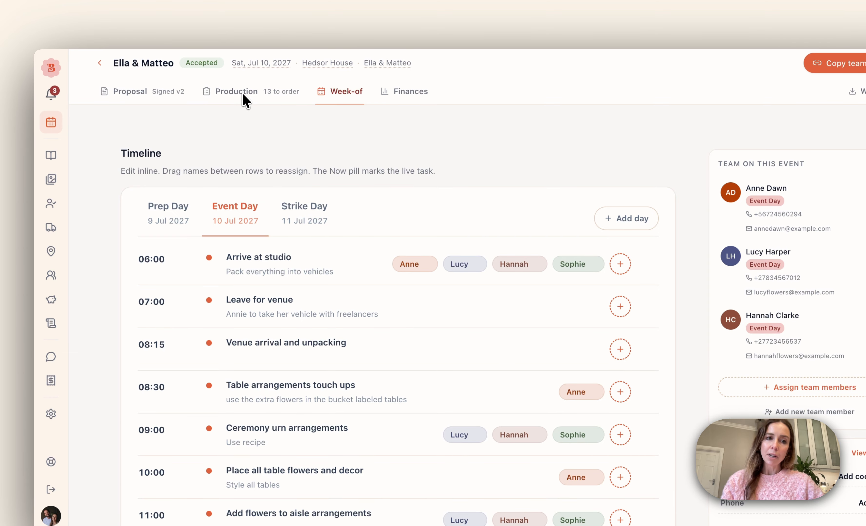
Review the Hedsor House event's finances and create an invoice from its billing section
left_click(242, 95)
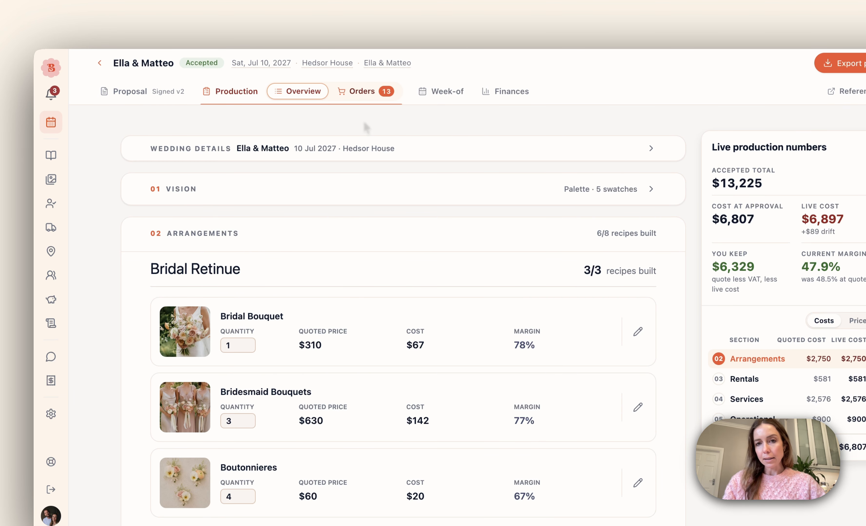
left_click(503, 93)
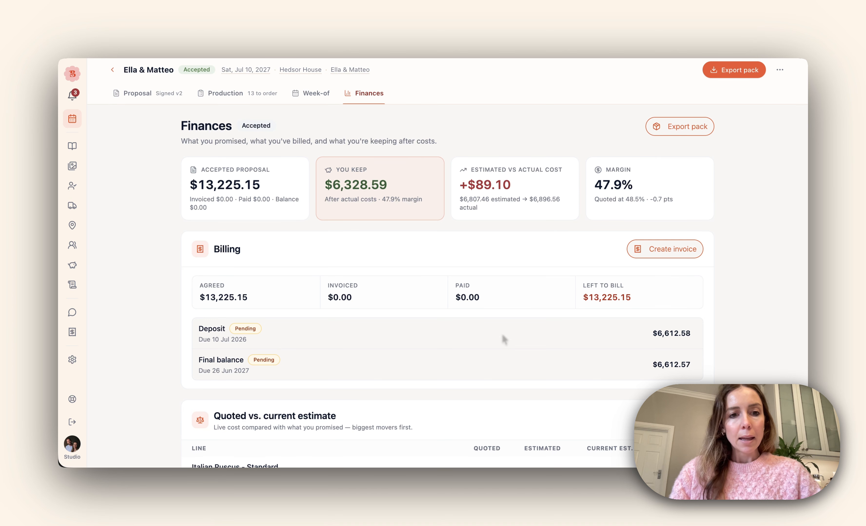
scroll(504, 340, "down", 2)
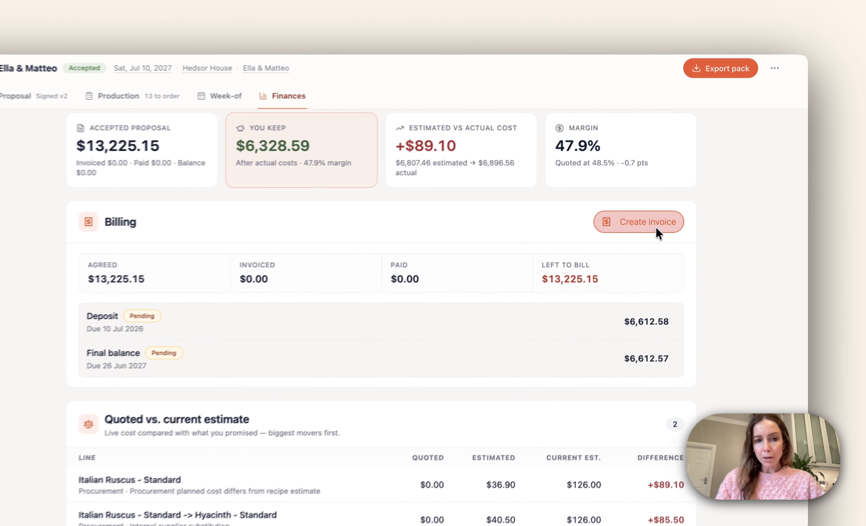
left_click(655, 227)
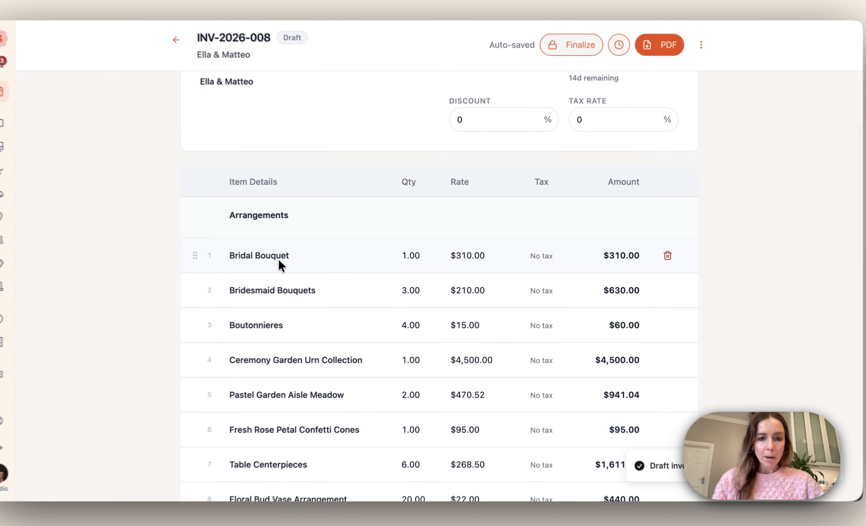
Open the Bridal Bouquet line of the draft invoice for editing, close it, and return to the event's finances
left_click(333, 268)
left_click(283, 282)
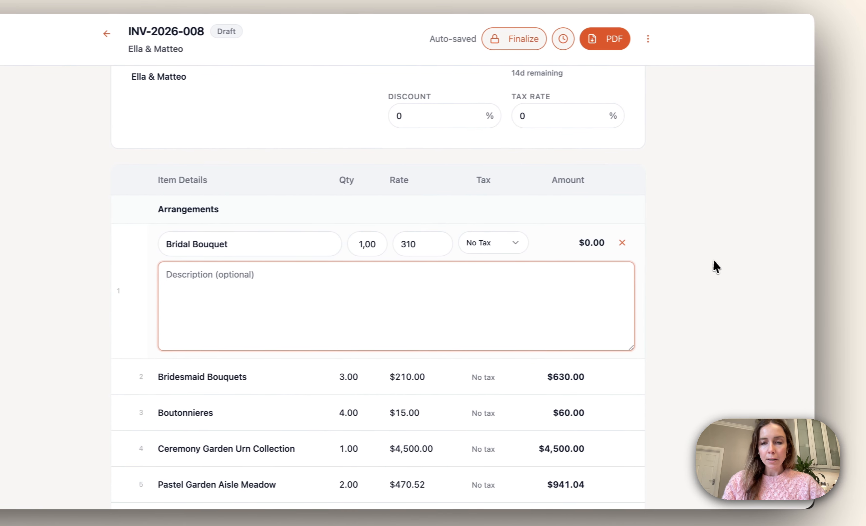
left_click(775, 266)
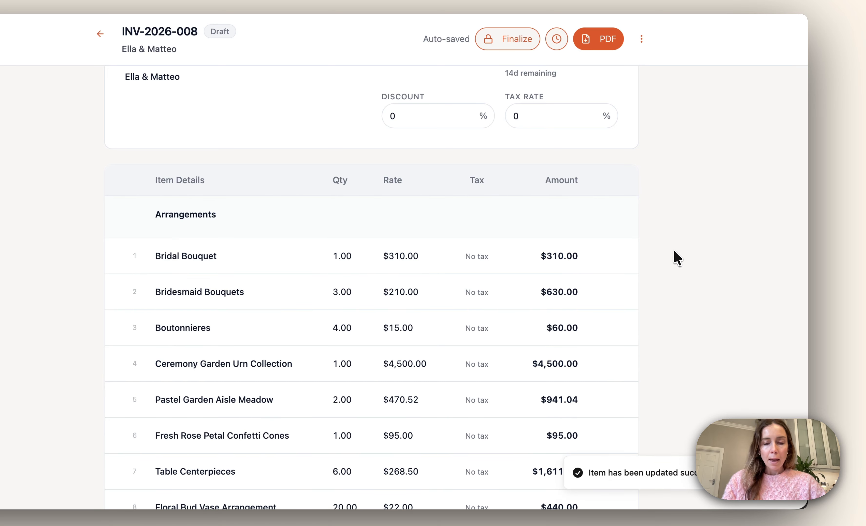
scroll(674, 250, "up", 3)
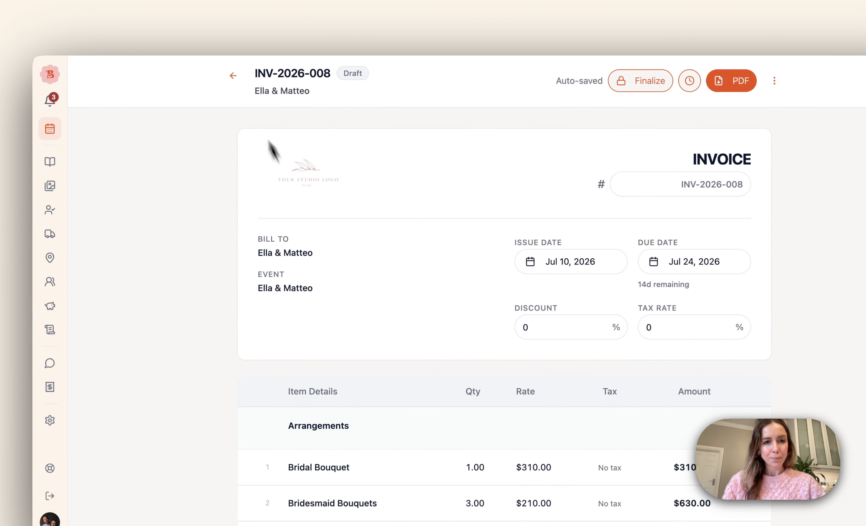
left_click(233, 76)
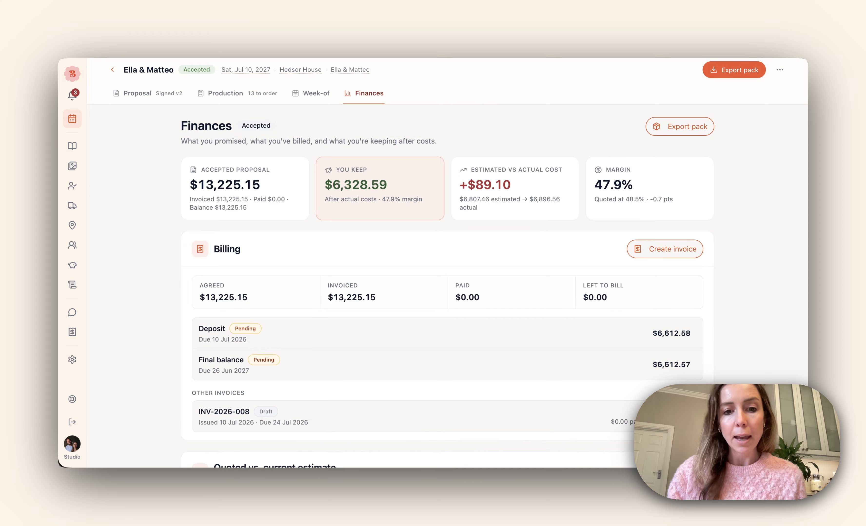
Set the production quantities to 4 for Bridesmaid Bouquets and 10 for Boutonnieres, and review the changes since the quote
left_click(234, 95)
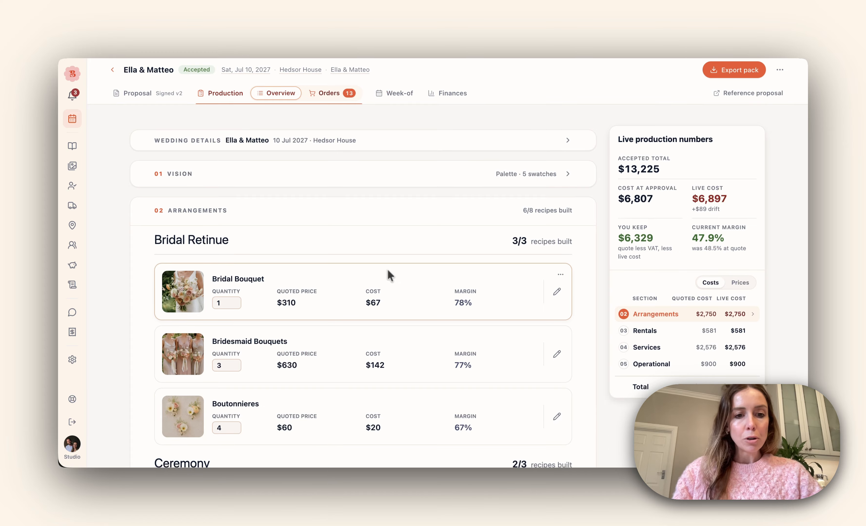
left_click(238, 303)
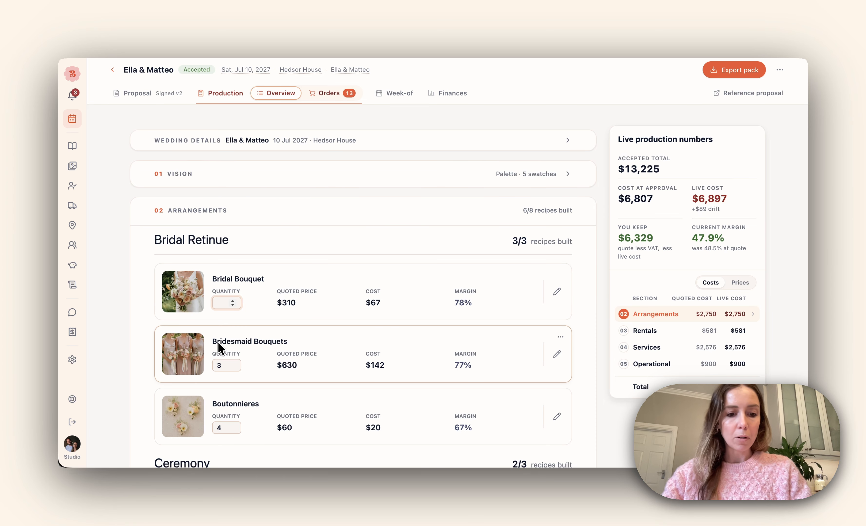
left_click(223, 363)
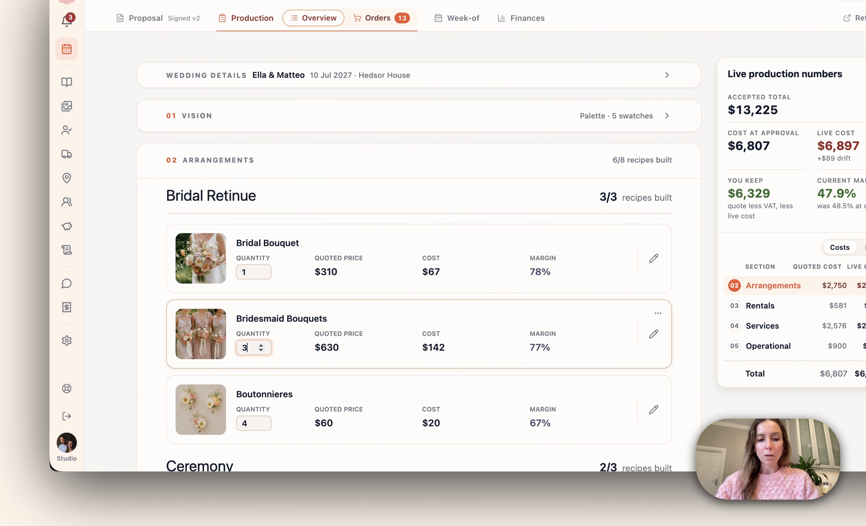
type("4")
left_click(251, 425)
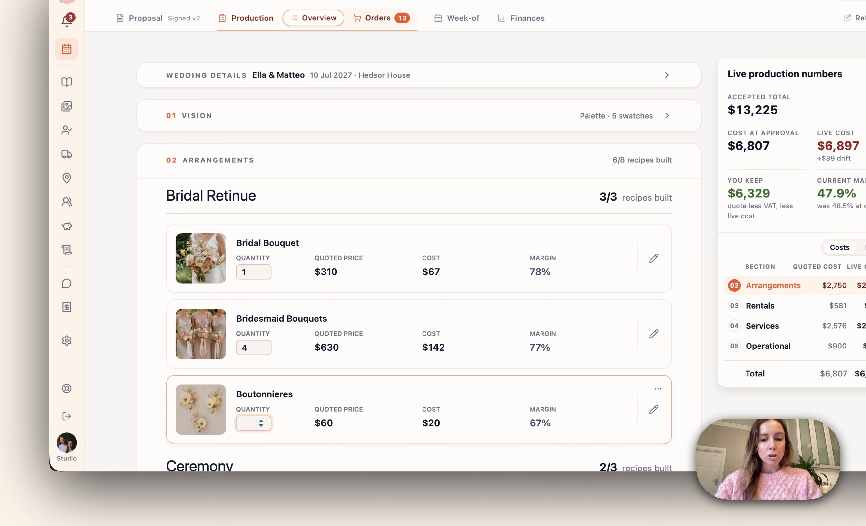
type("10")
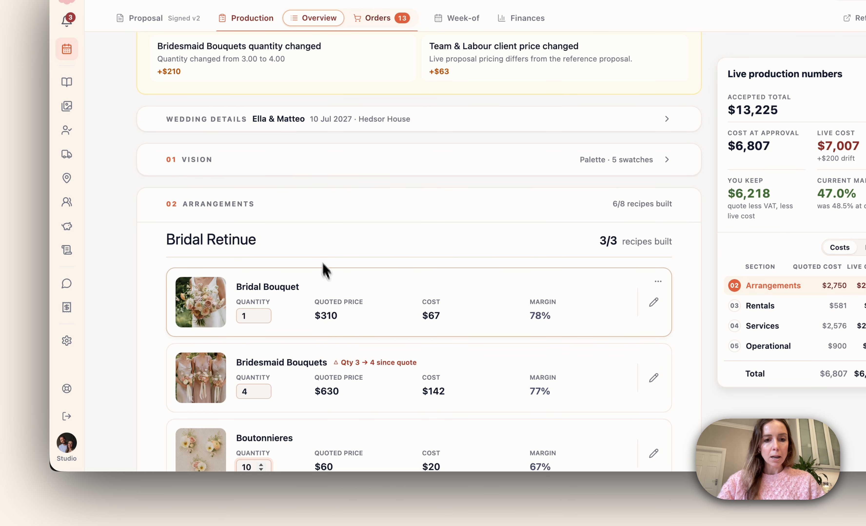
left_click(314, 242)
scroll(316, 244, "down", 1)
scroll(314, 242, "down", 3)
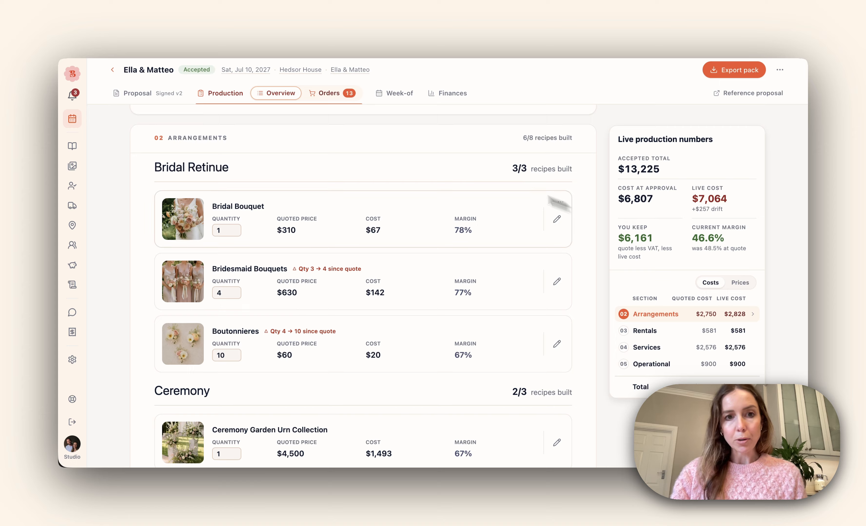
Compare the signed v2 proposal with current production costs and examine the over-quote amount
left_click(155, 96)
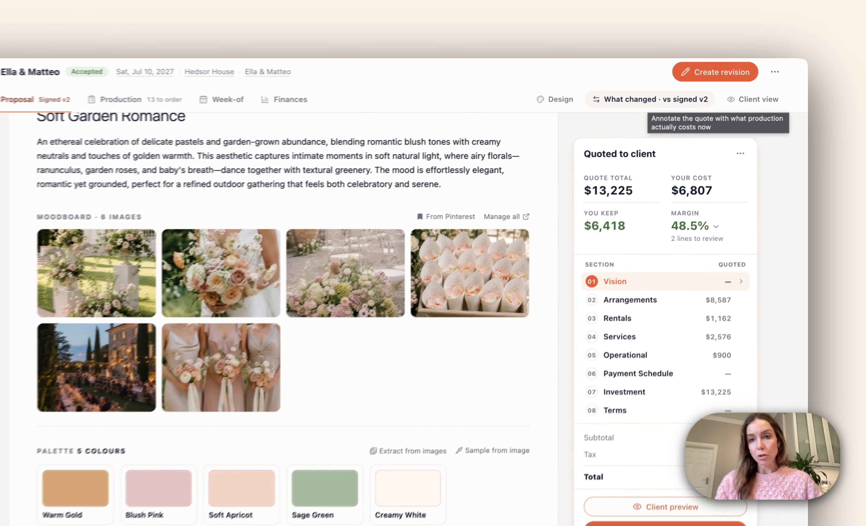
left_click(672, 95)
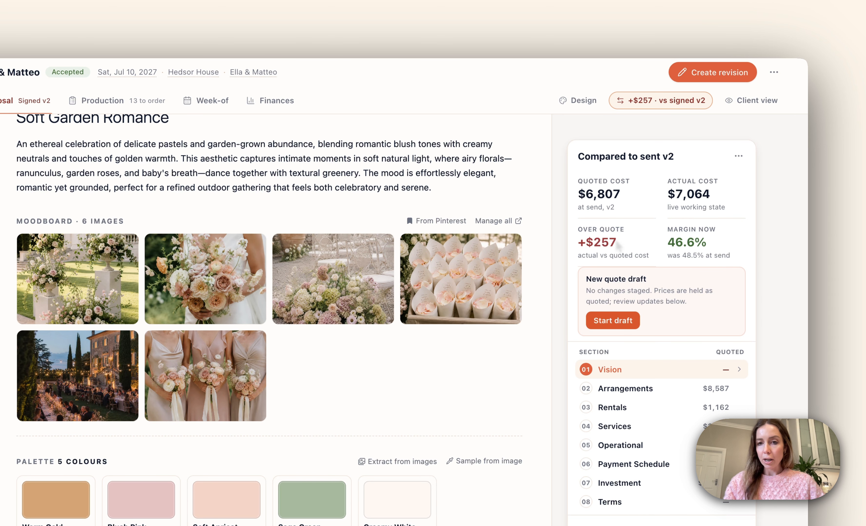
left_click_drag(617, 242, 588, 240)
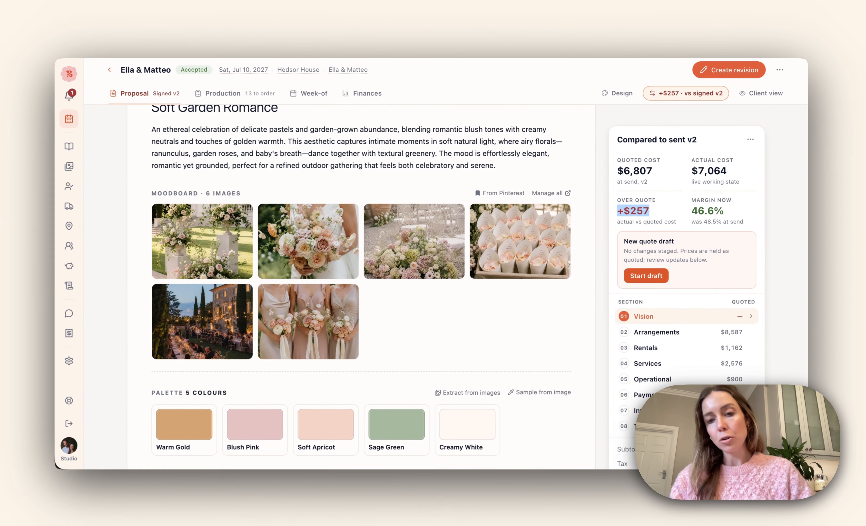
left_click(675, 195)
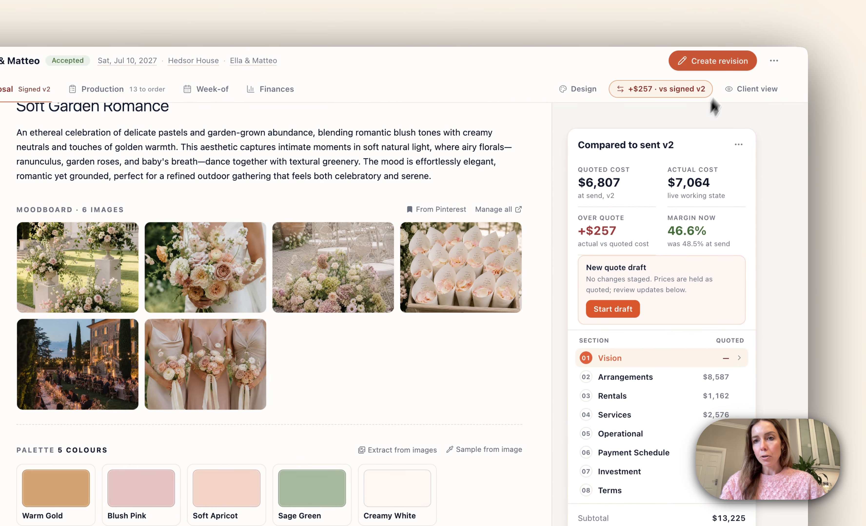
Create a new revision of the locked v2 proposal and return to the events board
left_click(726, 62)
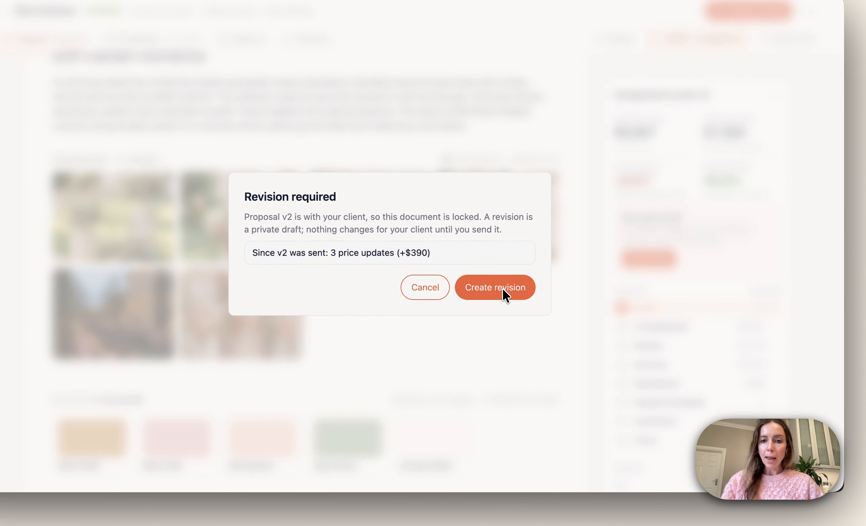
left_click(505, 295)
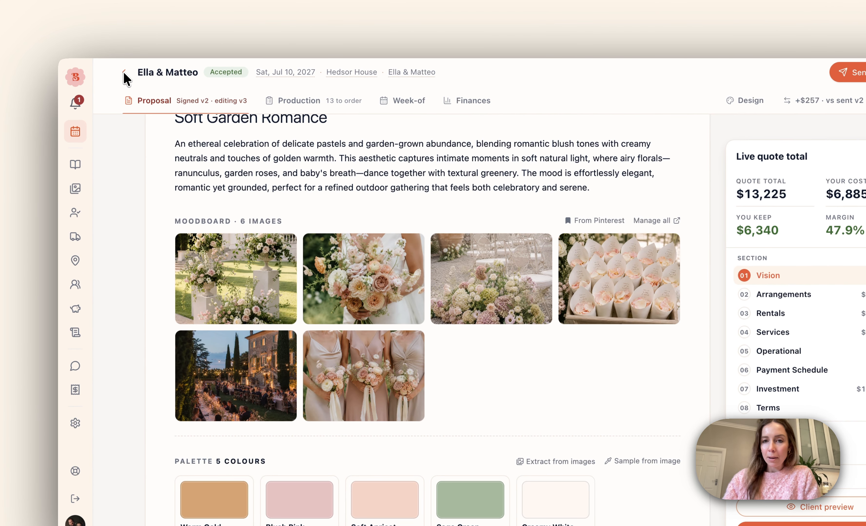
left_click(124, 73)
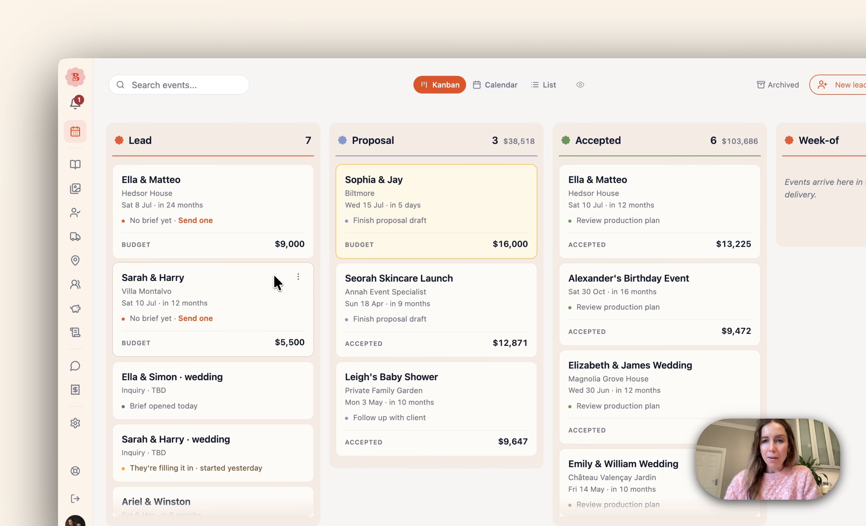